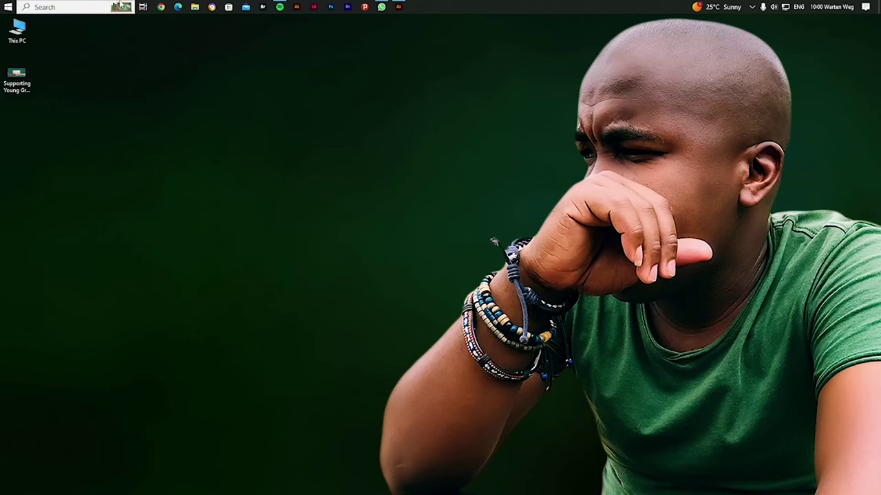
# Close the blank Untitled-1 document without saving its changes.
pyautogui.click(399, 7)
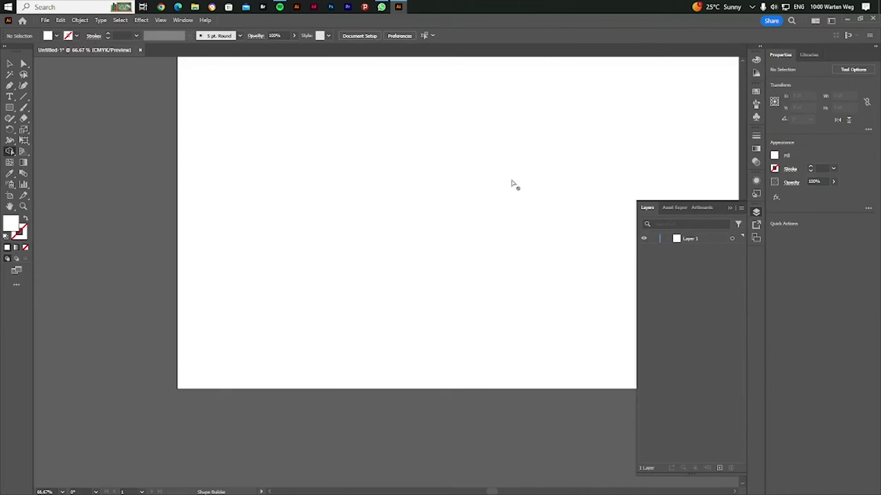
pyautogui.moveTo(387, 158); pyautogui.dragTo(249, 236)
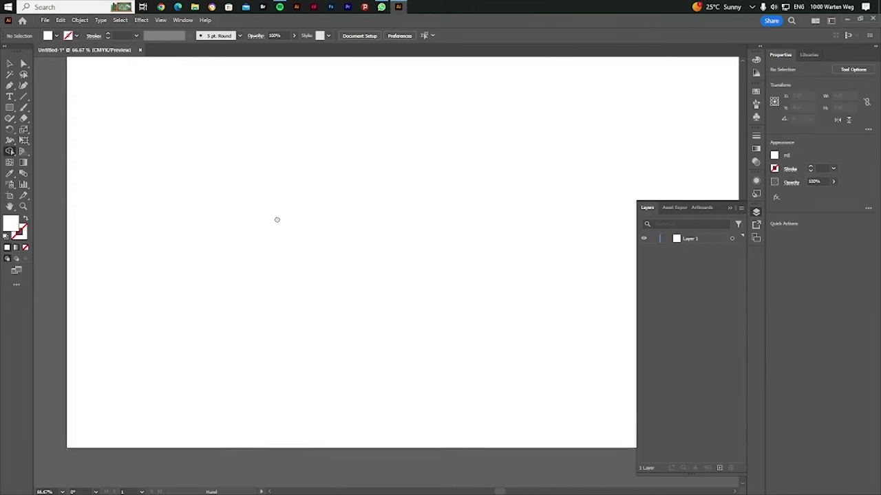
pyautogui.click(141, 50)
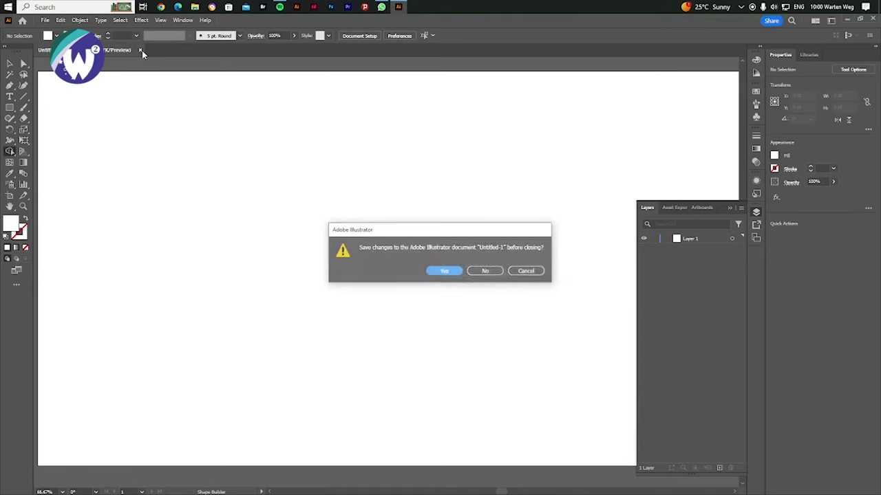
pyautogui.click(480, 272)
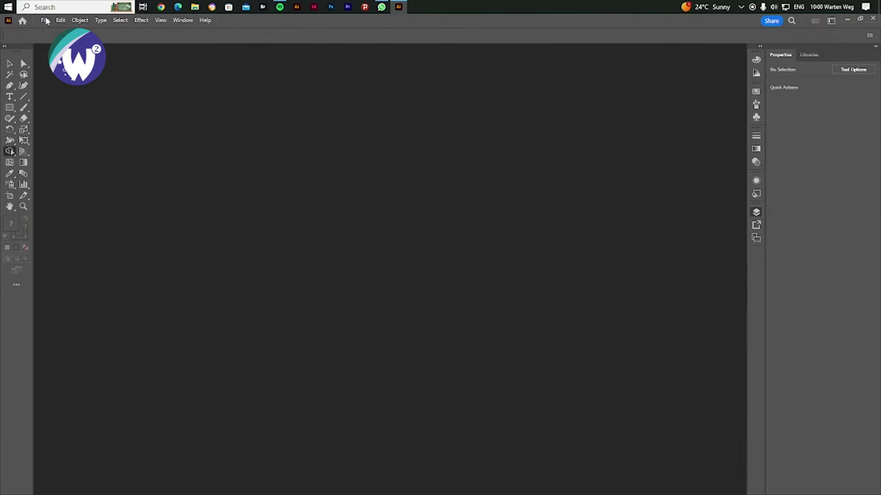
# Create a new document 1800 pt wide and 1000 pt high in CMYK Color.
pyautogui.click(46, 21)
pyautogui.click(28, 83)
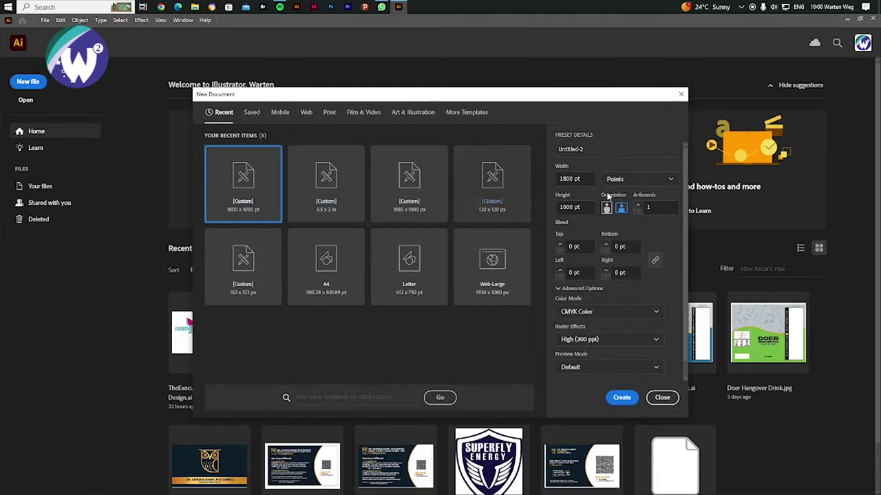
pyautogui.doubleClick(565, 178)
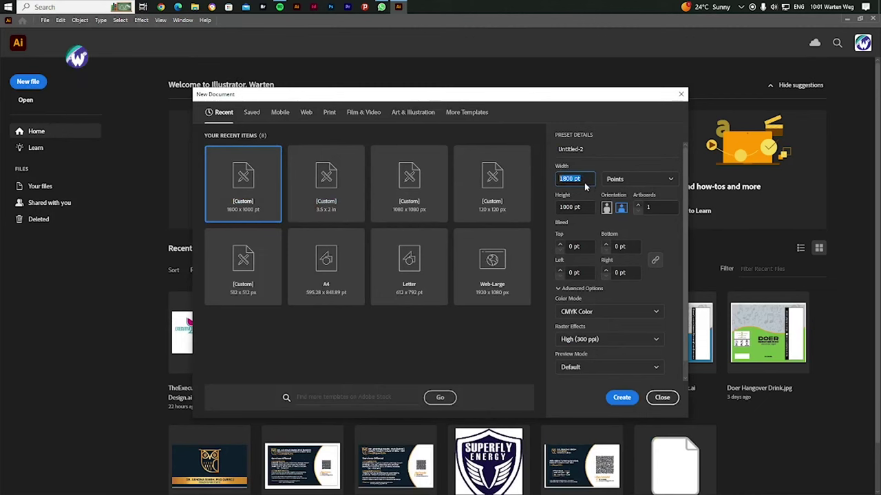
pyautogui.doubleClick(584, 206)
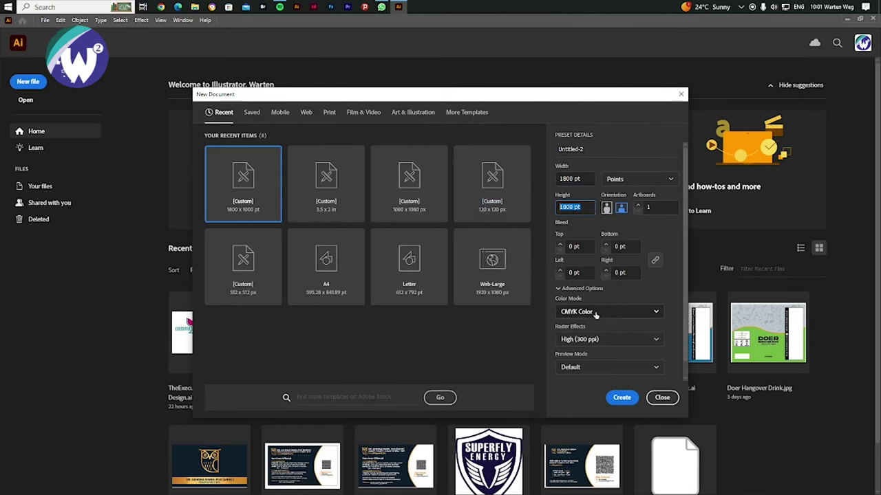
pyautogui.click(590, 311)
pyautogui.click(590, 312)
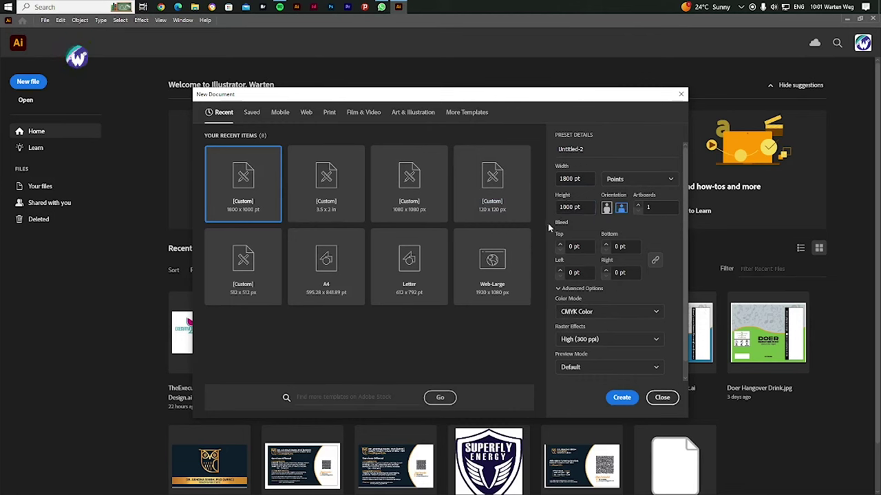
pyautogui.click(620, 402)
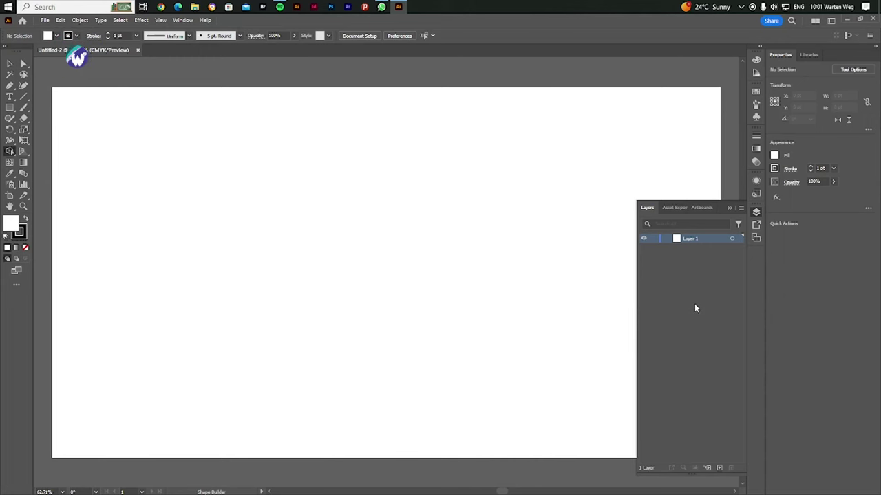
# With the Ellipse tool, draw a ~730.9 pt black circle with no stroke, then centre it.
pyautogui.click(10, 109)
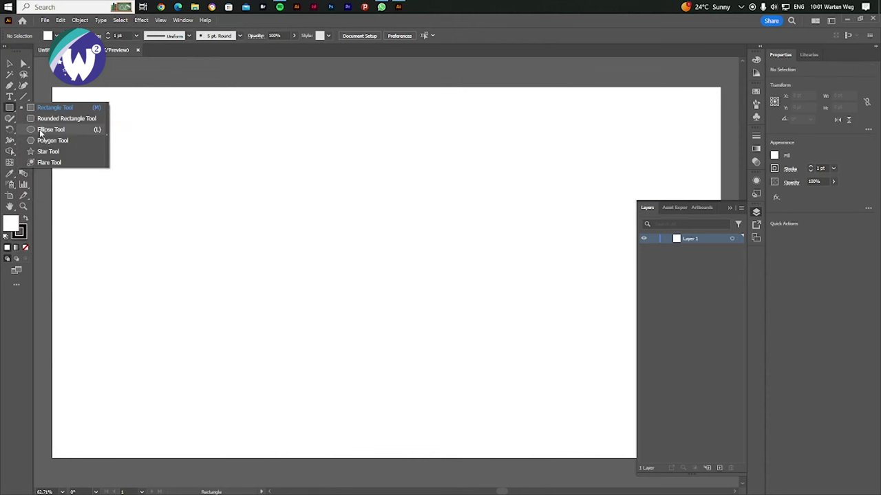
pyautogui.click(43, 130)
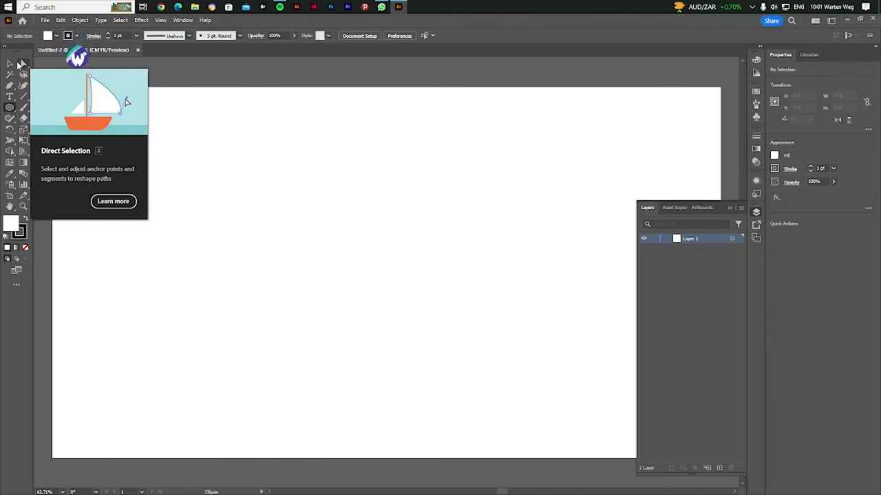
pyautogui.click(11, 49)
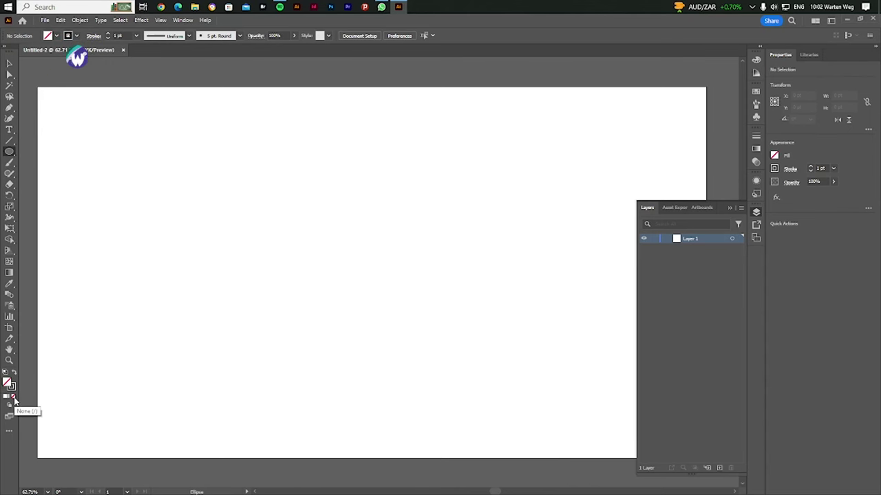
pyautogui.click(14, 373)
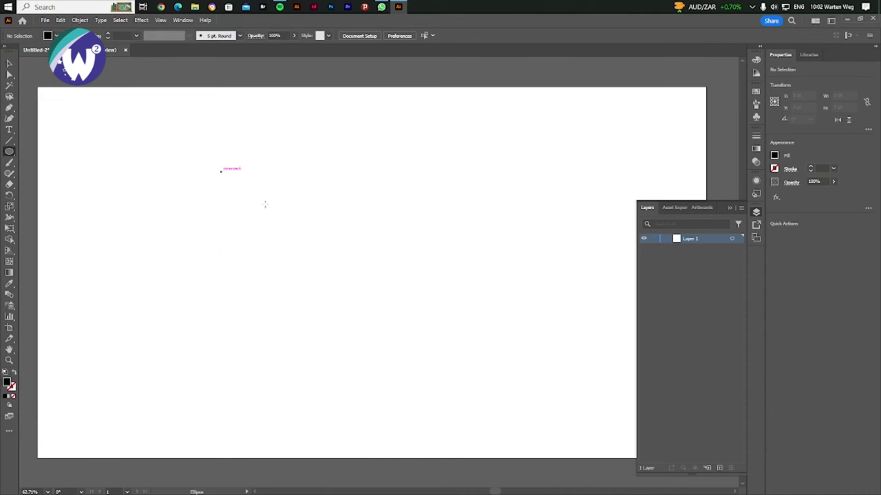
pyautogui.moveTo(221, 171)
pyautogui.mouseDown()
pyautogui.moveTo(484, 416)
pyautogui.moveTo(492, 443)
pyautogui.mouseUp()
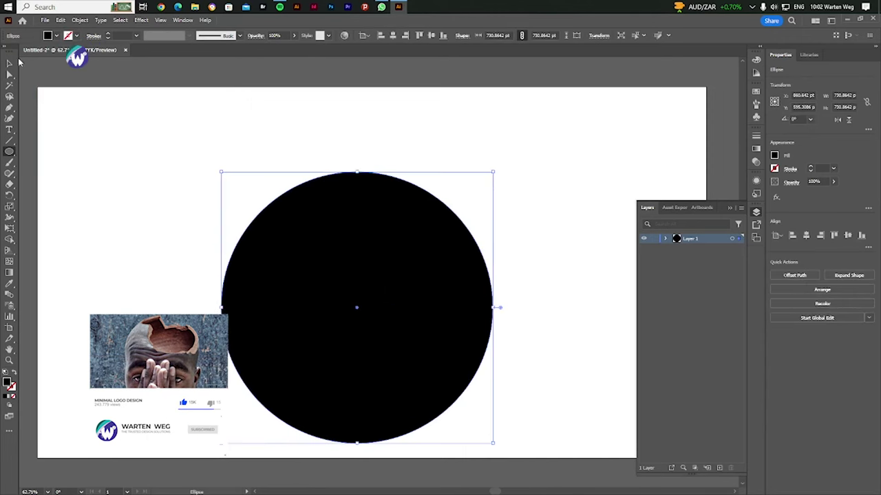
pyautogui.moveTo(330, 288); pyautogui.dragTo(334, 256)
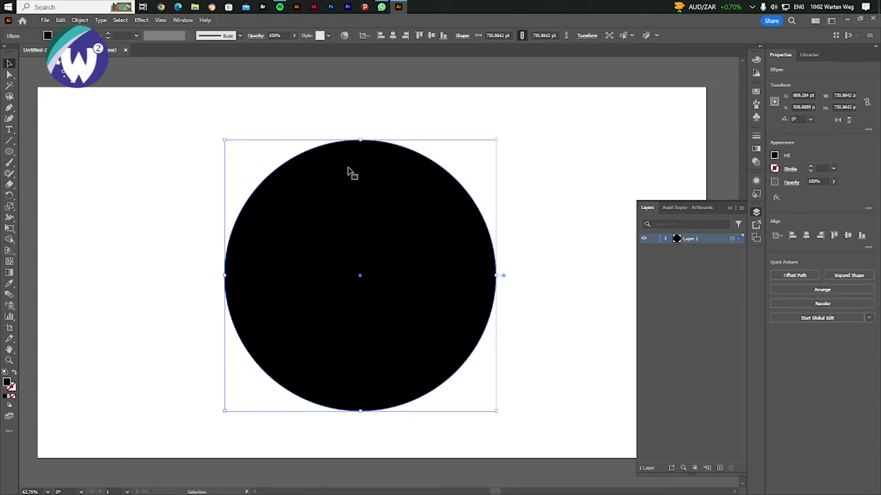
# Duplicate the black circle, shrink the copy and give it a white fill.
pyautogui.moveTo(352, 173); pyautogui.dragTo(399, 177)
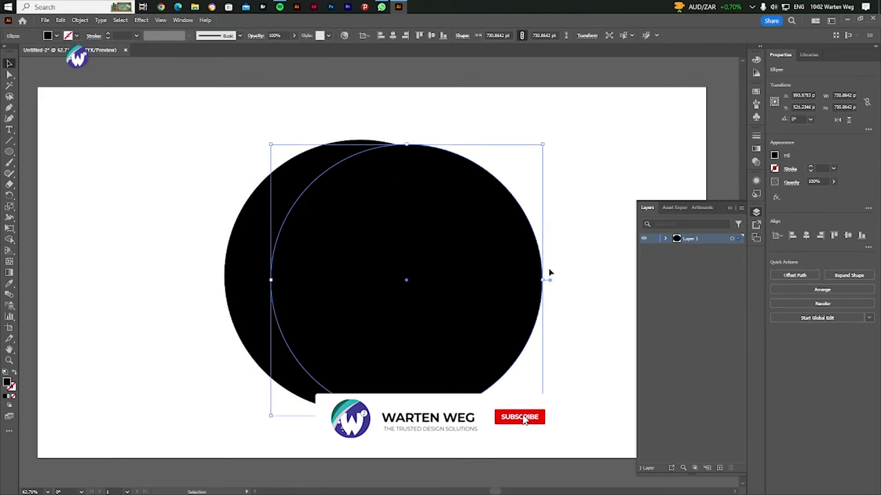
pyautogui.moveTo(544, 282); pyautogui.dragTo(513, 281)
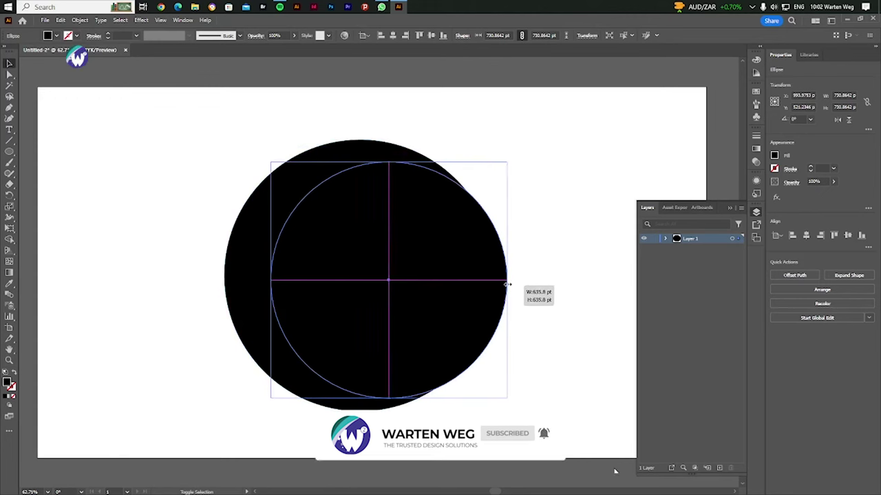
pyautogui.moveTo(452, 280); pyautogui.dragTo(418, 270)
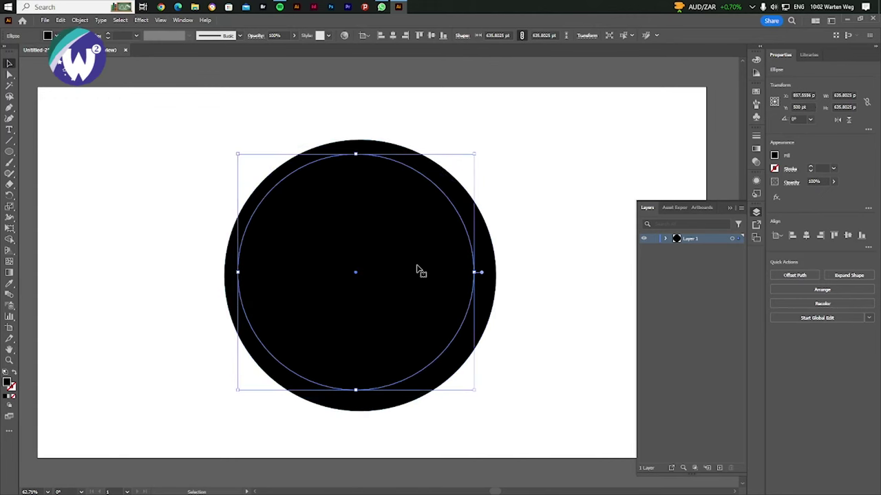
pyautogui.press('i')
pyautogui.click(537, 115)
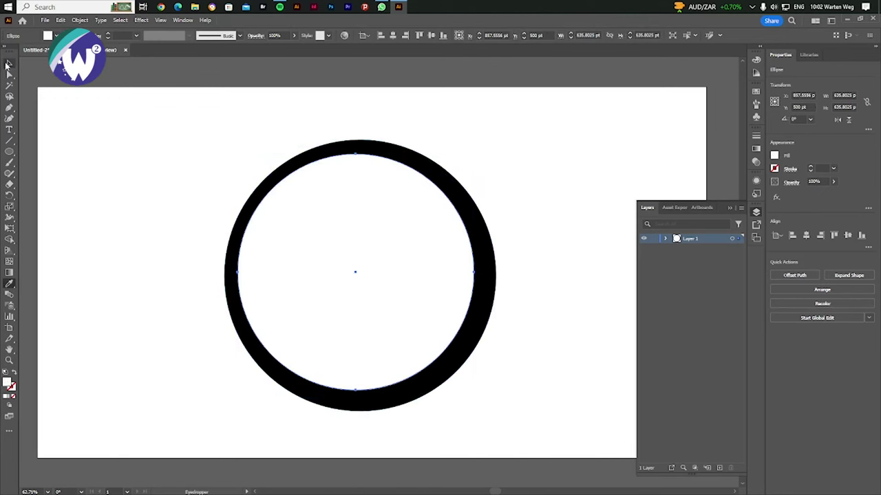
pyautogui.click(8, 64)
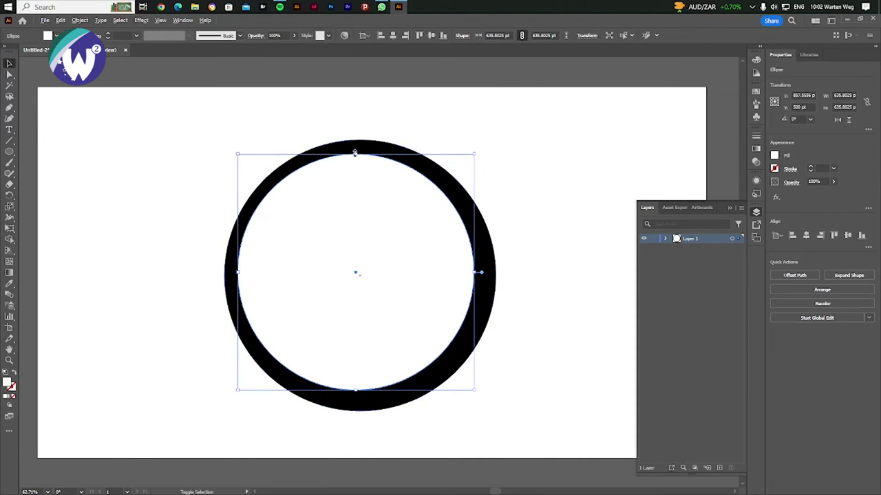
pyautogui.moveTo(354, 152); pyautogui.dragTo(355, 166)
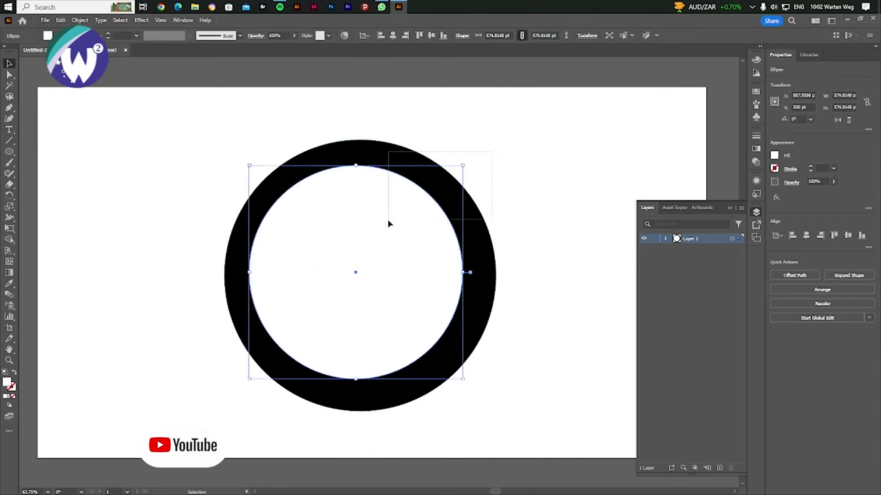
# Vertically centre both circles and size the white circle to about 564 pt.
pyautogui.hotkey('ctrl', 'a')
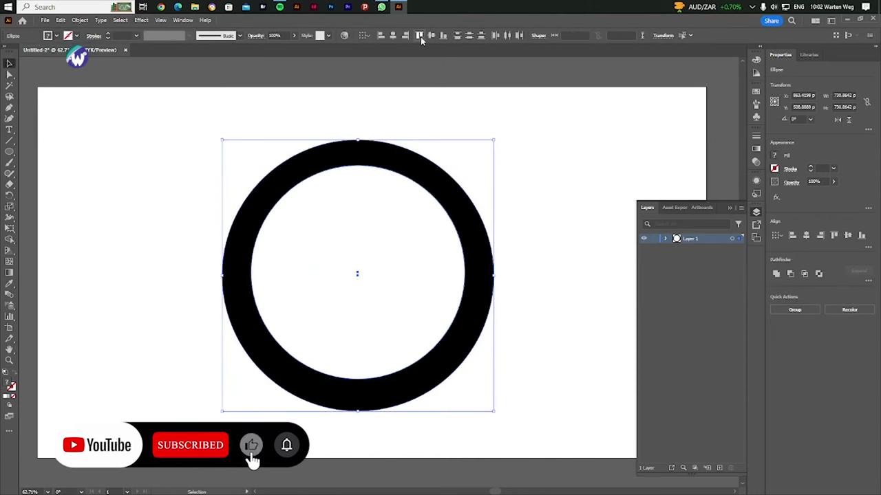
pyautogui.click(430, 35)
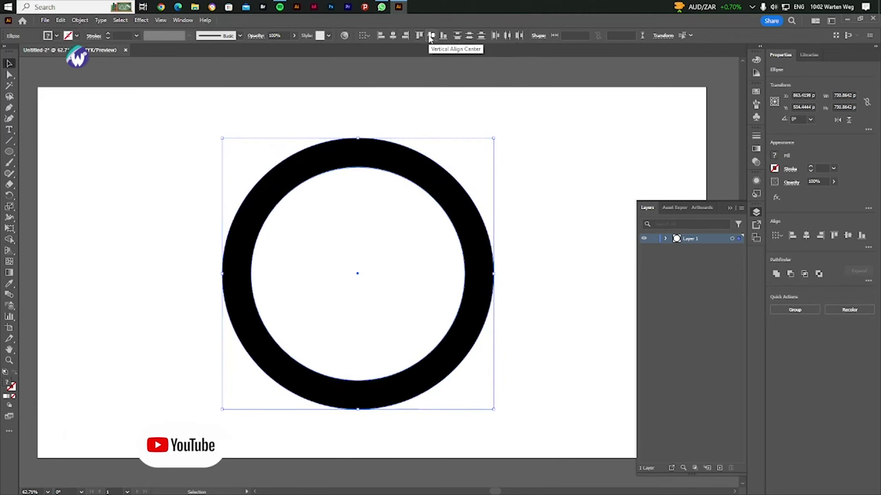
pyautogui.click(524, 228)
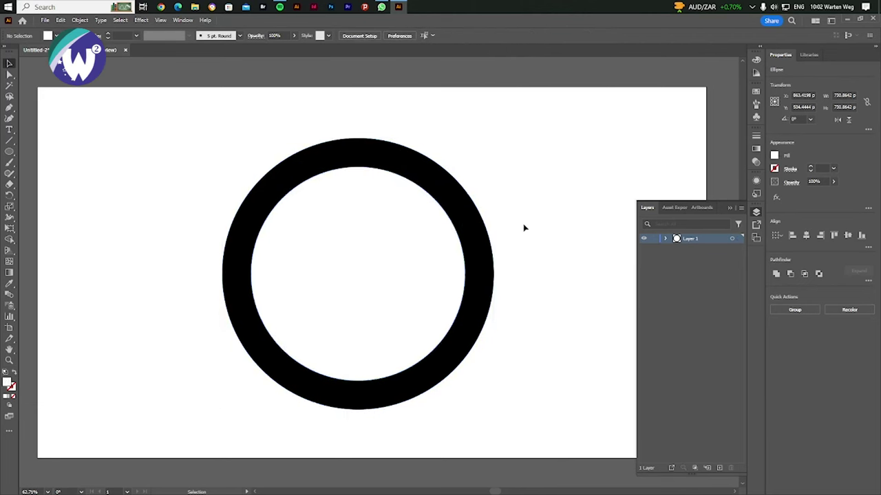
pyautogui.click(380, 210)
pyautogui.moveTo(358, 166); pyautogui.dragTo(358, 169)
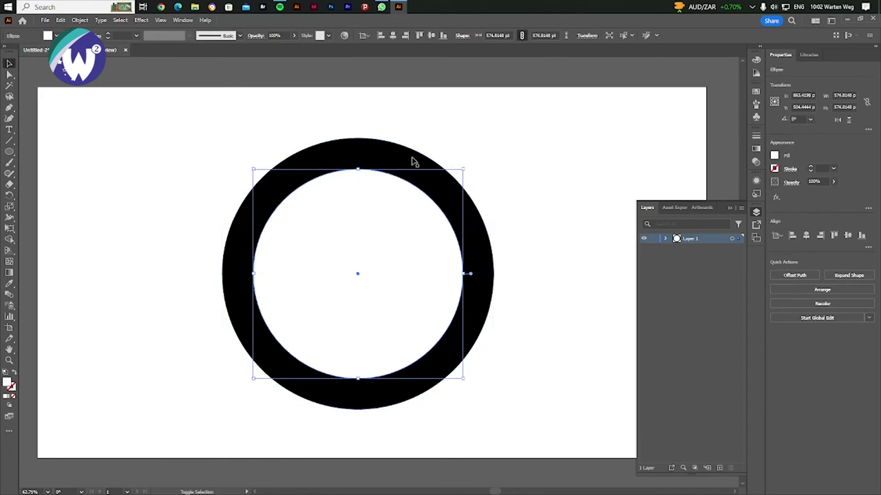
pyautogui.click(566, 131)
pyautogui.click(383, 232)
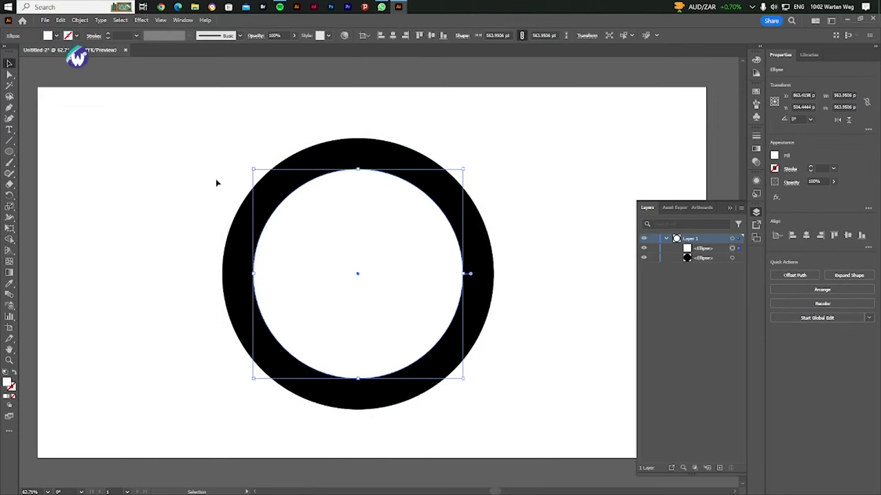
# Duplicate the inner white ellipse and fill the copy black.
pyautogui.click(160, 20)
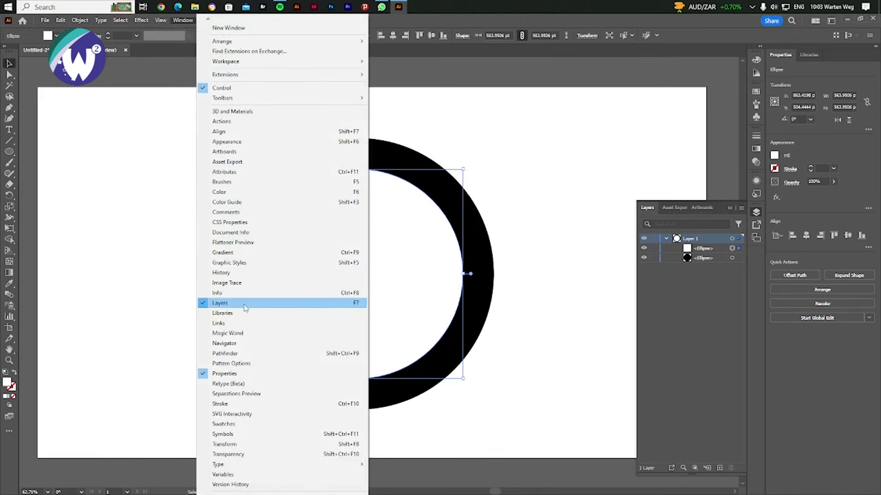
pyautogui.click(591, 191)
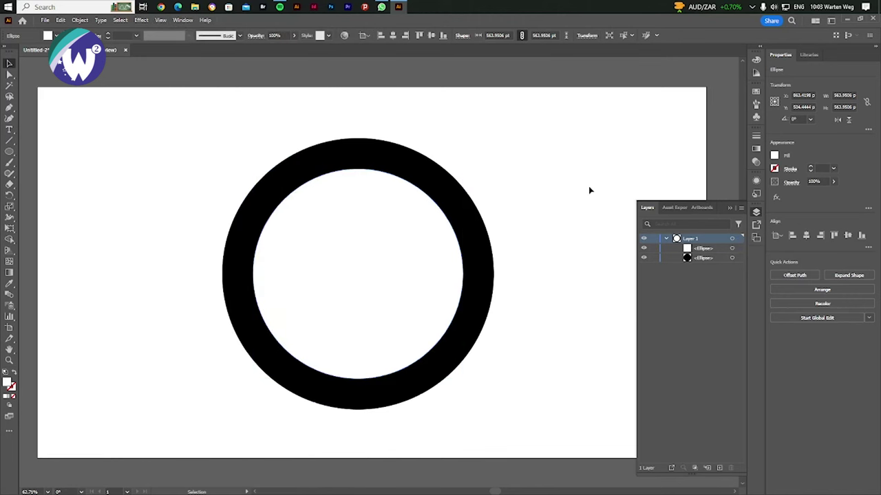
pyautogui.click(383, 257)
pyautogui.click(687, 249)
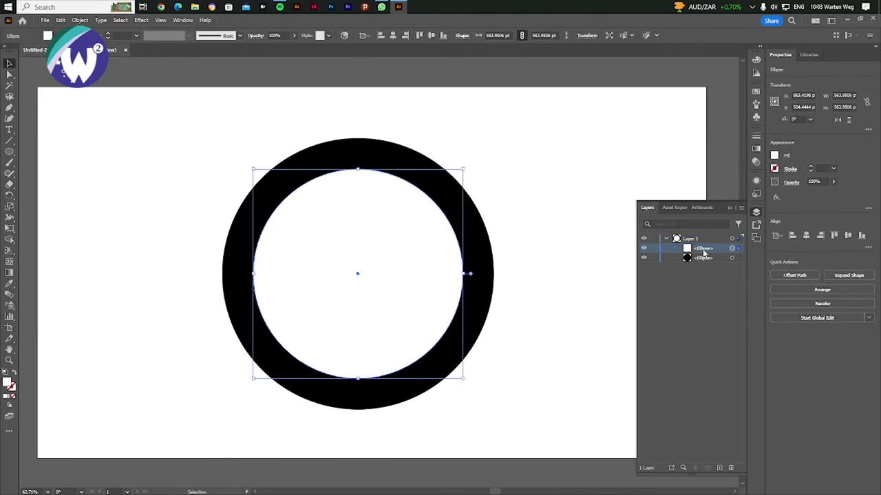
pyautogui.moveTo(724, 459); pyautogui.dragTo(720, 468)
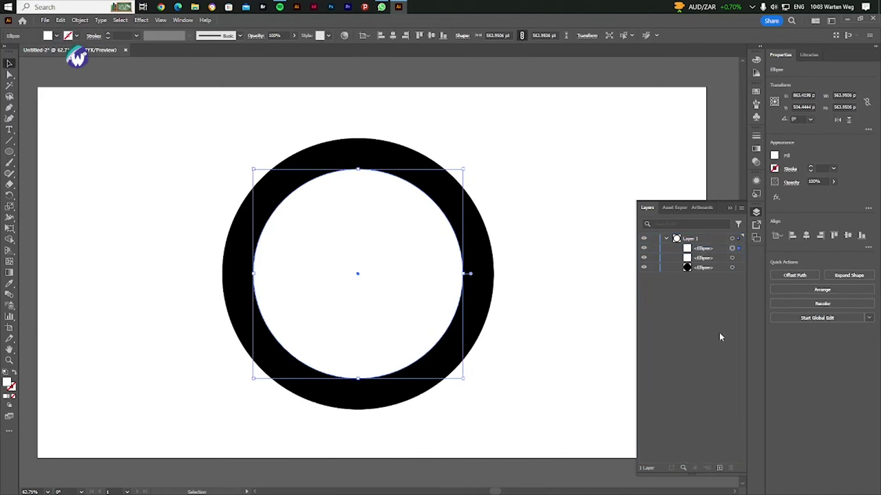
pyautogui.press('i')
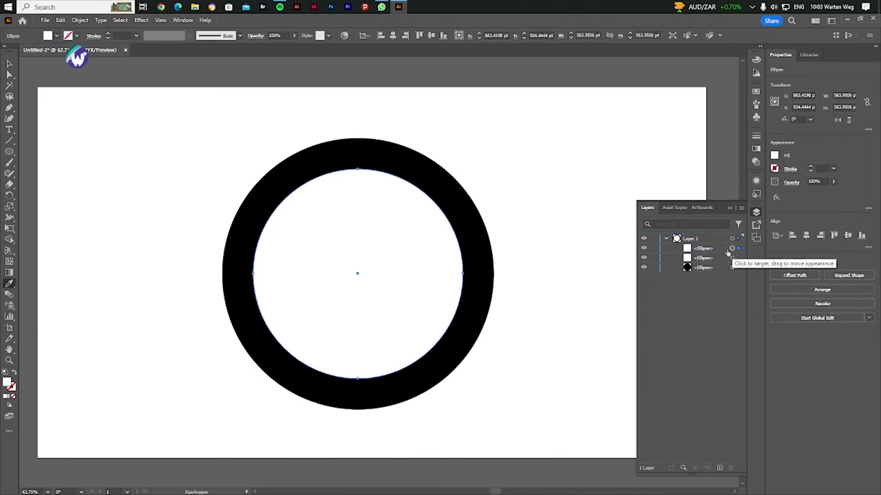
pyautogui.click(481, 230)
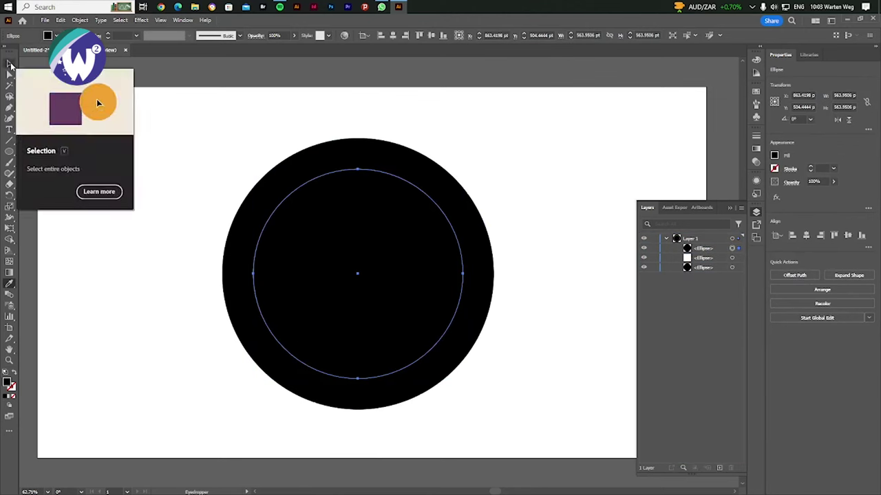
# Scale the inner black circle to 544.2 pt, then select all the circles.
pyautogui.click(10, 64)
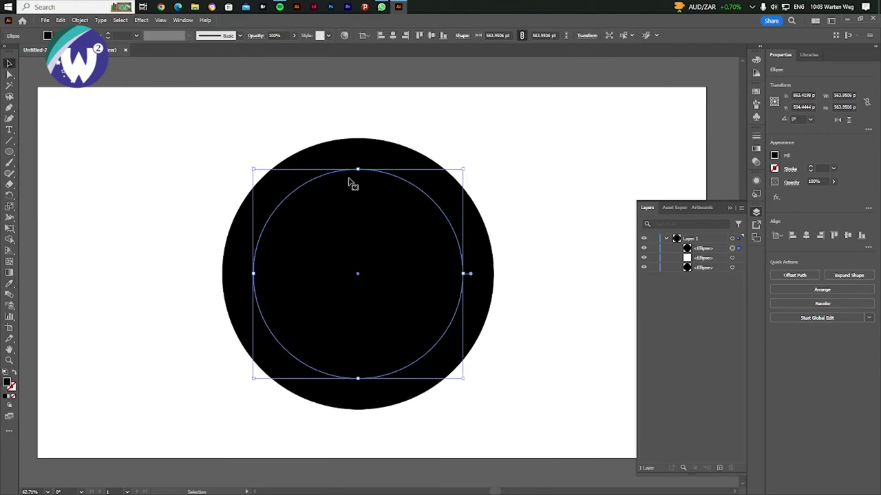
pyautogui.moveTo(358, 168); pyautogui.dragTo(359, 174)
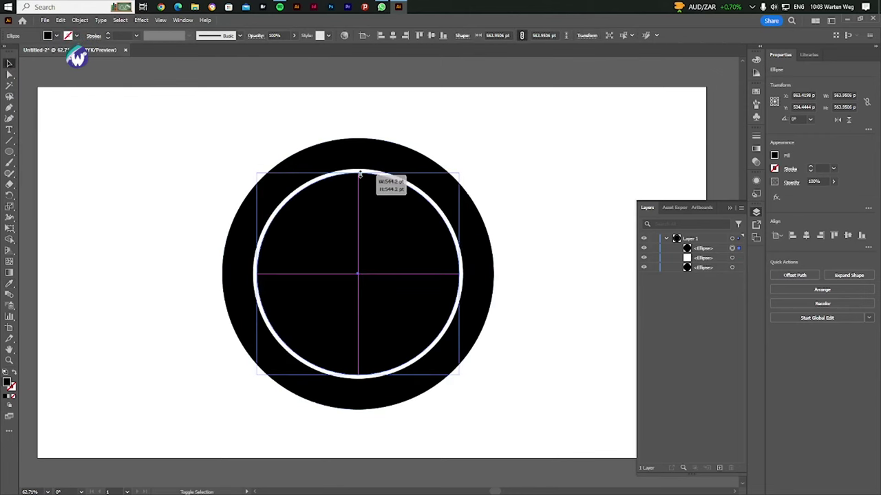
pyautogui.click(521, 138)
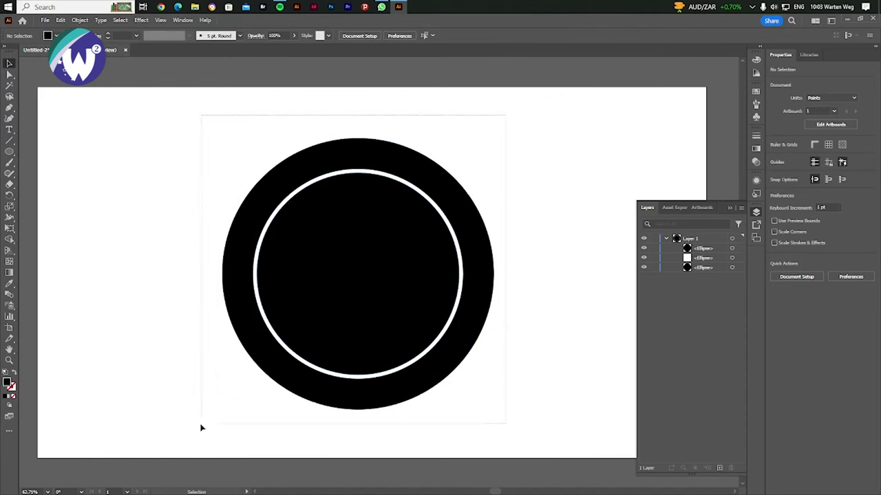
pyautogui.moveTo(506, 119); pyautogui.dragTo(194, 433)
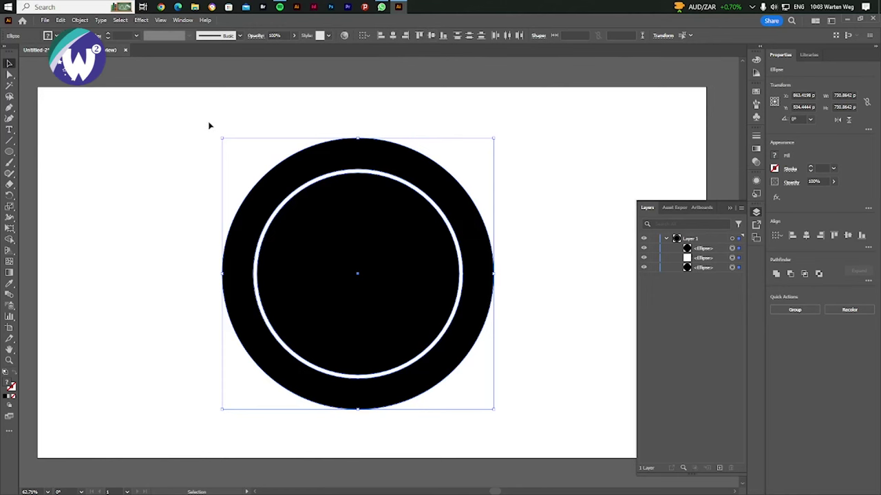
# Draw a wide black rectangle above the circle and a thin strip beneath it.
pyautogui.rightClick(12, 151)
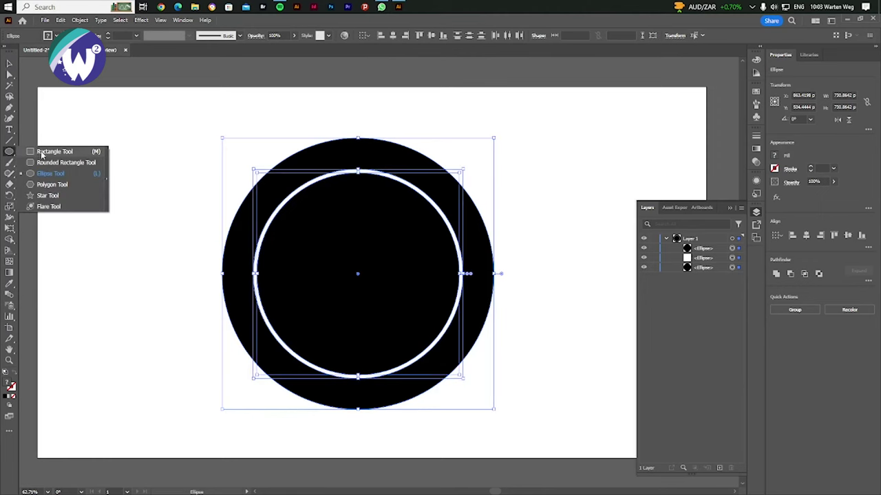
pyautogui.click(42, 153)
pyautogui.scroll(3, 274, 177)
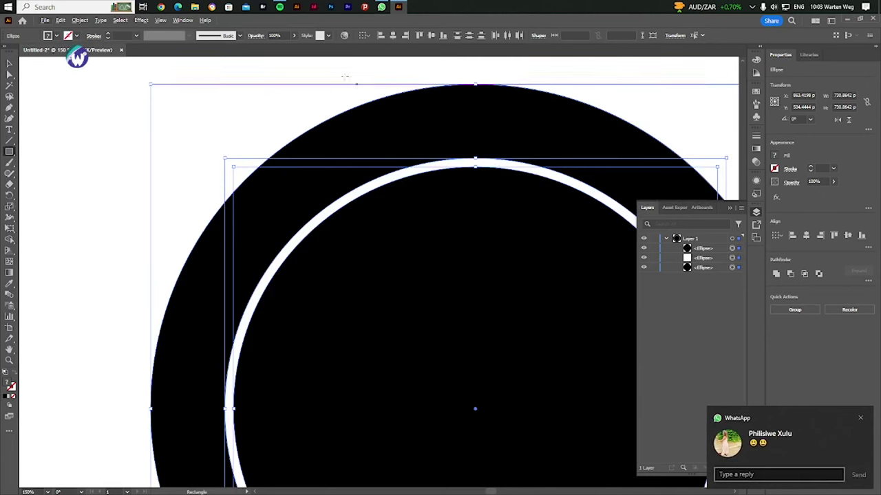
pyautogui.moveTo(190, 84); pyautogui.dragTo(652, 159)
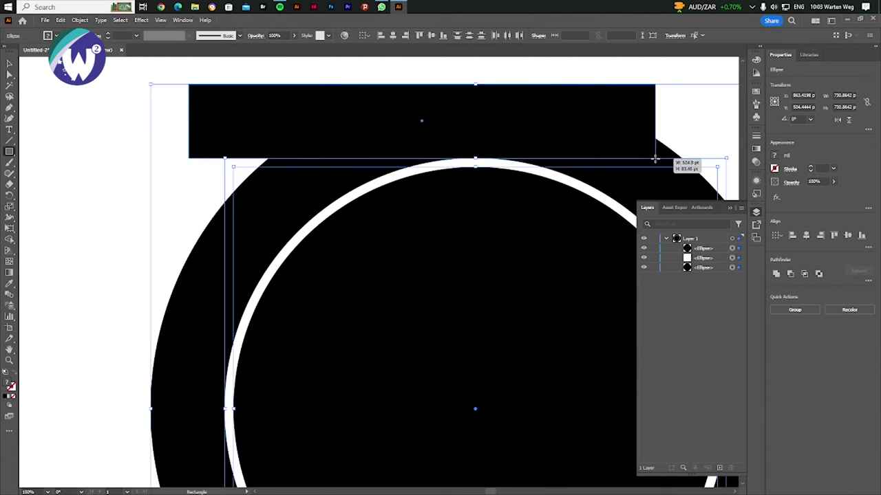
pyautogui.moveTo(654, 159); pyautogui.dragTo(654, 159)
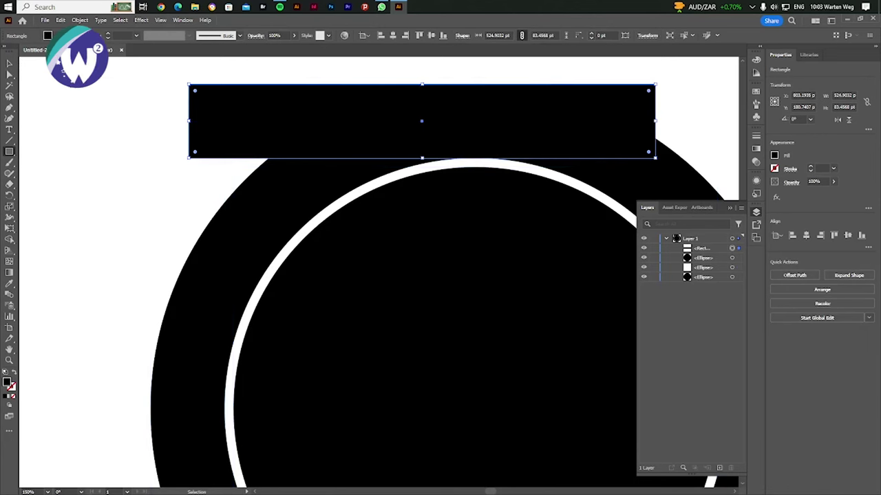
pyautogui.moveTo(71, 108); pyautogui.dragTo(596, 366)
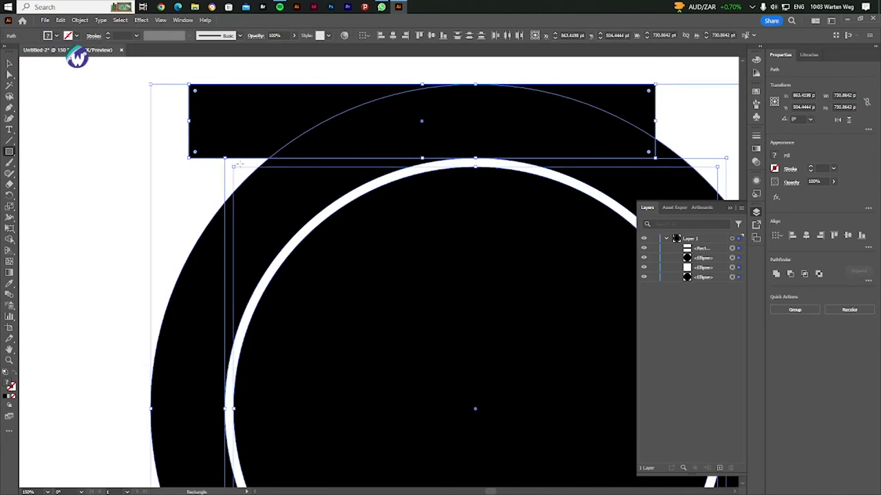
pyautogui.moveTo(238, 156); pyautogui.dragTo(689, 167)
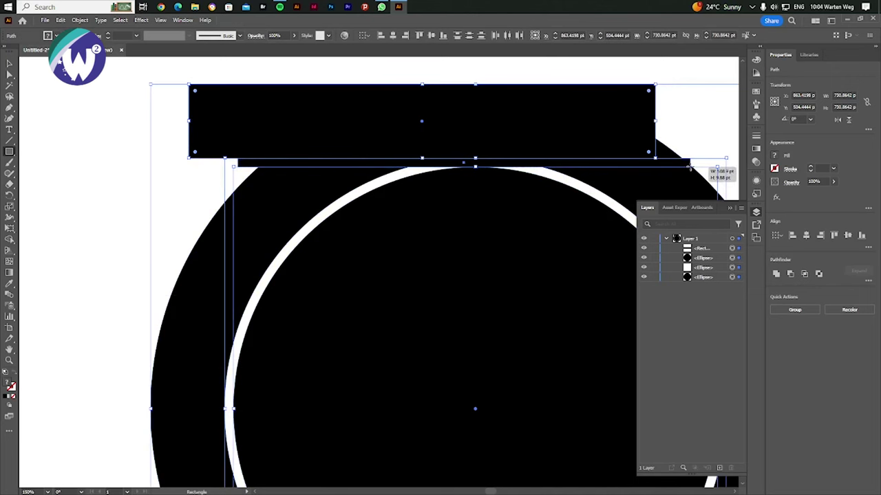
pyautogui.moveTo(689, 168); pyautogui.dragTo(690, 166)
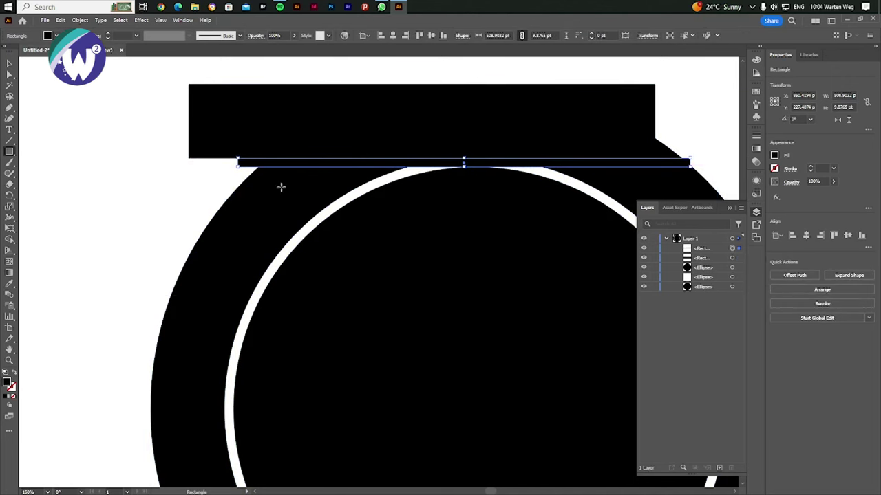
# Extend the thin strip's left end to line up with the wide rectangle.
pyautogui.click(10, 64)
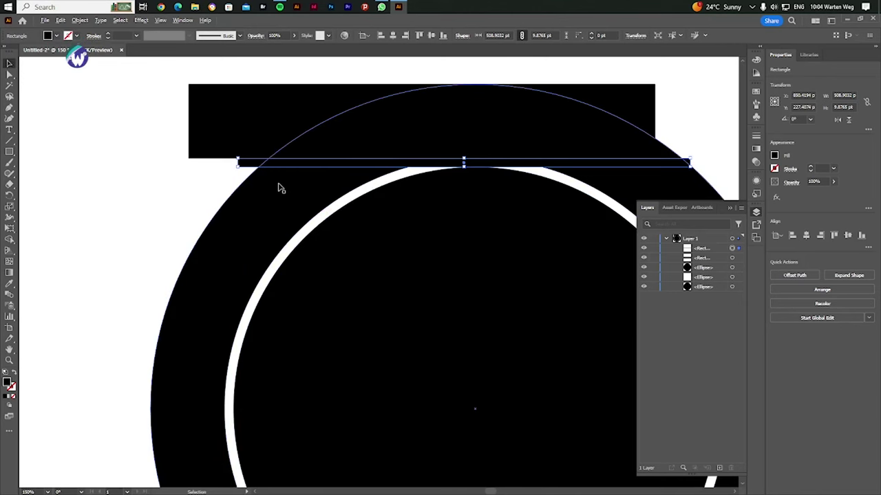
pyautogui.scroll(-3, 280, 187)
pyautogui.scroll(3, 280, 188)
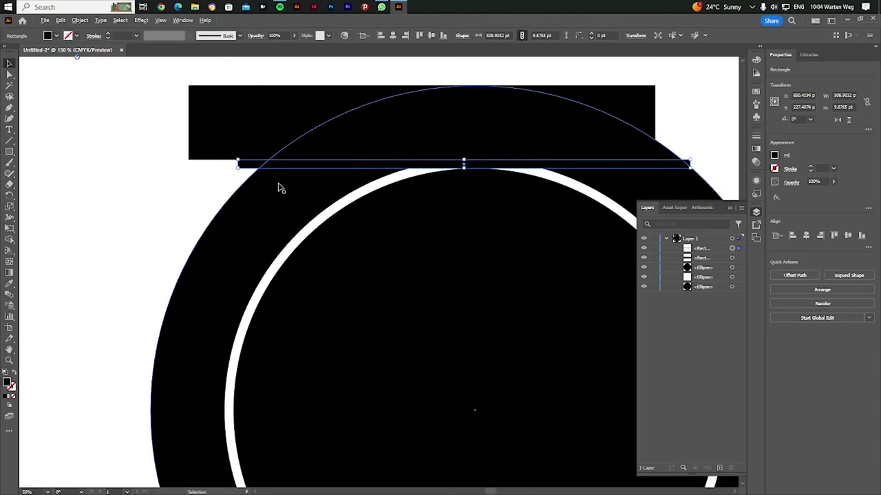
pyautogui.click(205, 172)
pyautogui.click(214, 115)
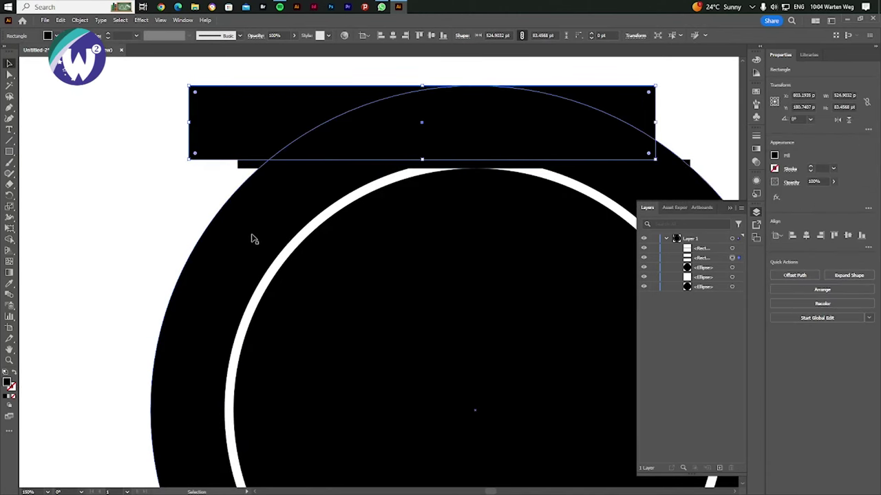
pyautogui.click(390, 165)
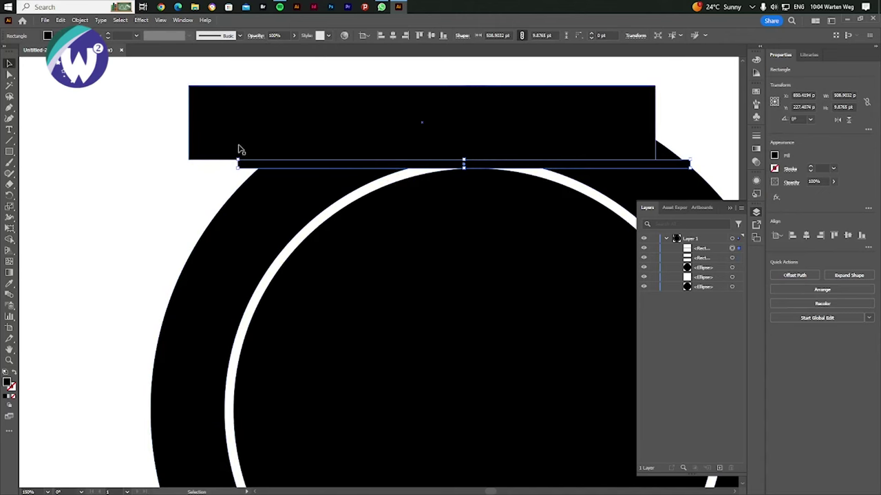
pyautogui.scroll(2, 228, 158)
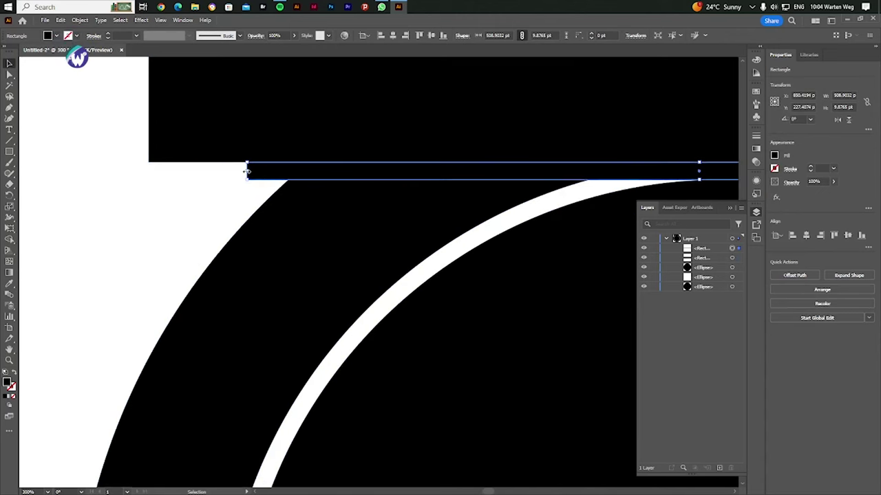
pyautogui.moveTo(246, 171); pyautogui.dragTo(157, 169)
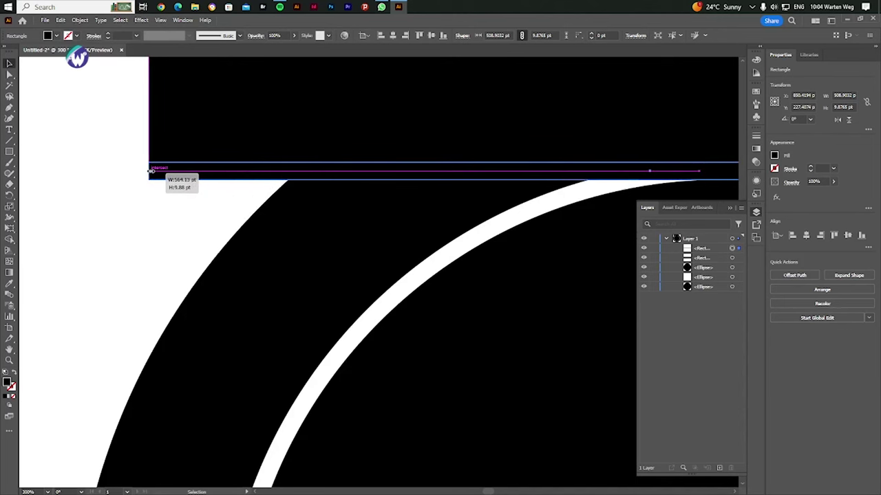
pyautogui.scroll(-3, 150, 170)
pyautogui.scroll(1, 440, 150)
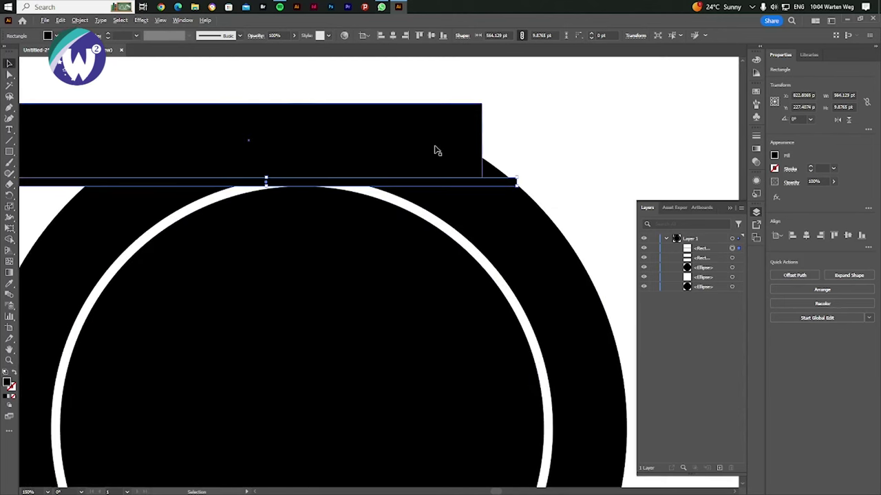
# Widen the wide bar to match the strip, then stretch both bars further left and right.
pyautogui.click(436, 151)
pyautogui.moveTo(482, 141); pyautogui.dragTo(516, 141)
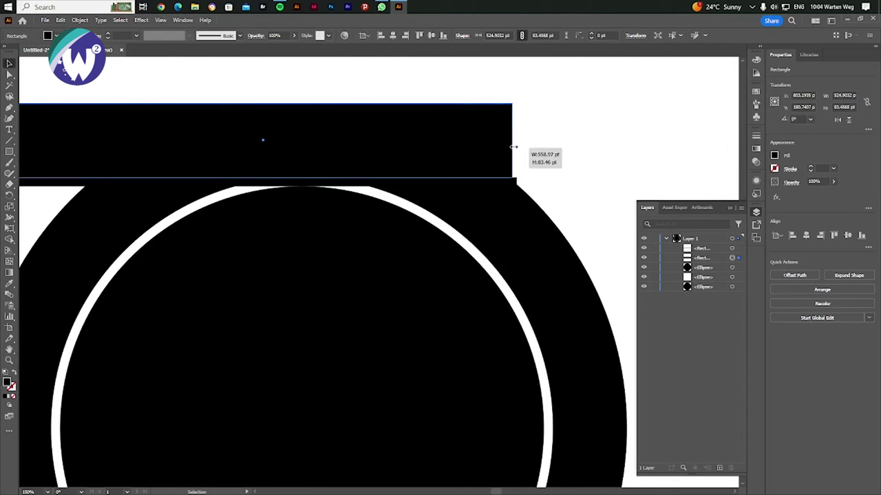
pyautogui.keyDown('shift'); pyautogui.click(478, 181); pyautogui.keyUp('shift')
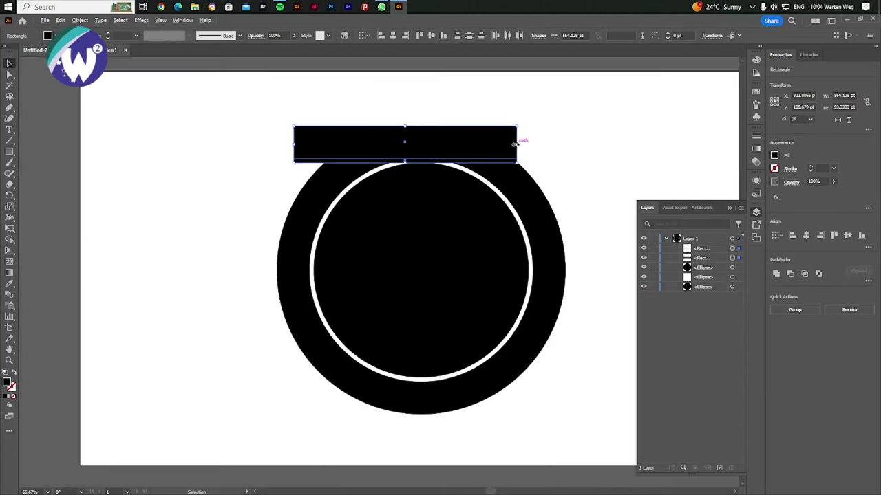
pyautogui.hotkey('ctrl', '-')
pyautogui.hotkey('ctrl', '-')
pyautogui.moveTo(517, 143); pyautogui.dragTo(728, 156)
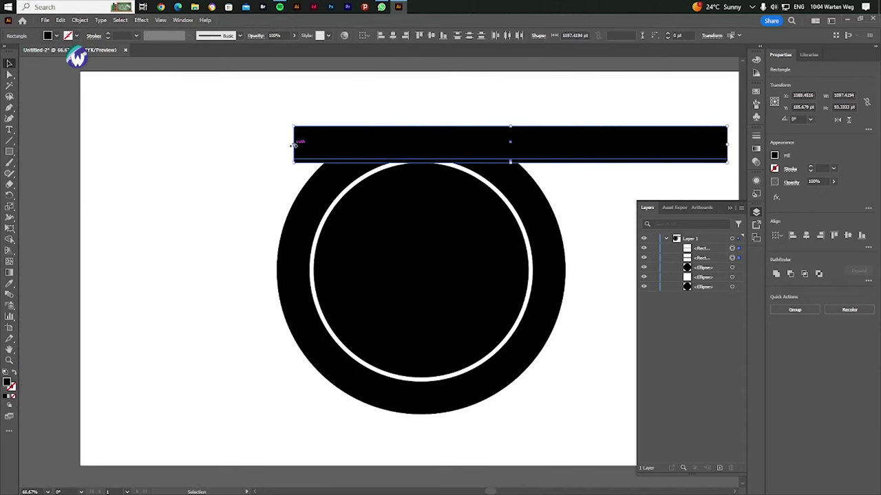
pyautogui.moveTo(294, 144); pyautogui.dragTo(137, 150)
pyautogui.click(155, 199)
pyautogui.click(207, 163)
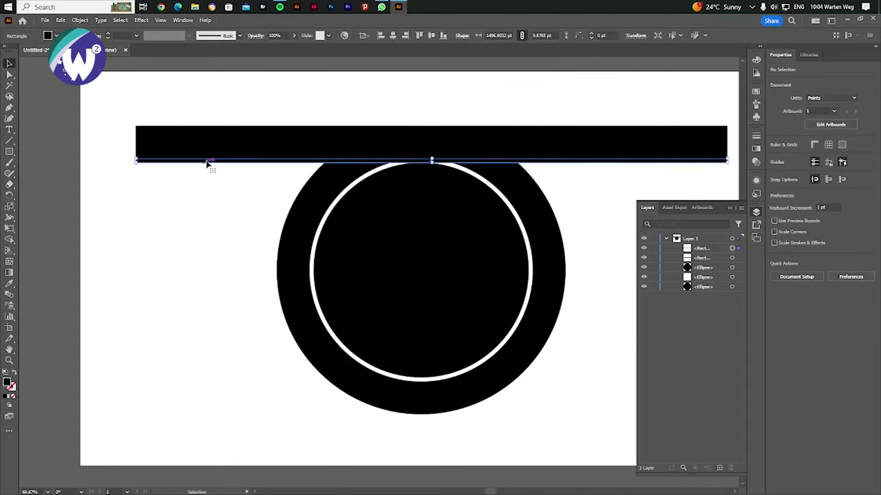
# Alt-drag a copy of the thin strip onto the wide bar's top edge and select all three rectangles.
pyautogui.moveTo(209, 162)
pyautogui.mouseDown()
pyautogui.moveTo(215, 119)
pyautogui.moveTo(209, 127)
pyautogui.moveTo(193, 121)
pyautogui.mouseUp()
pyautogui.scroll(3, 100, 110)
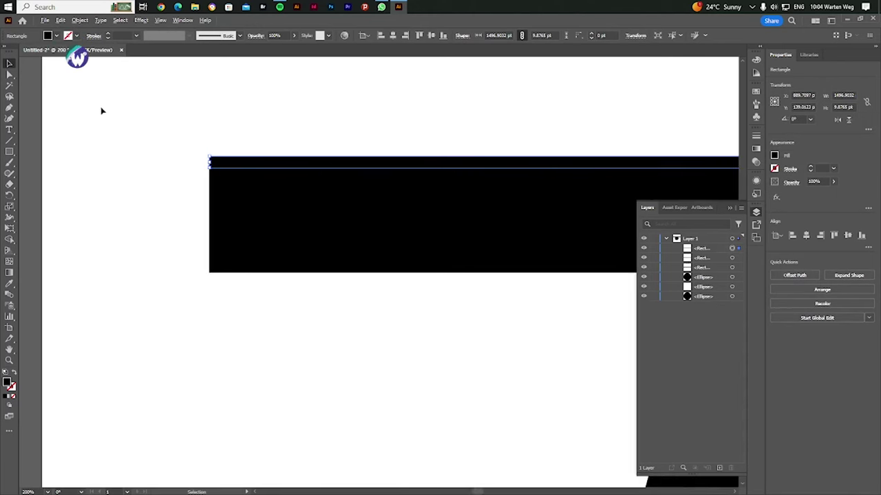
pyautogui.moveTo(261, 169); pyautogui.dragTo(263, 157)
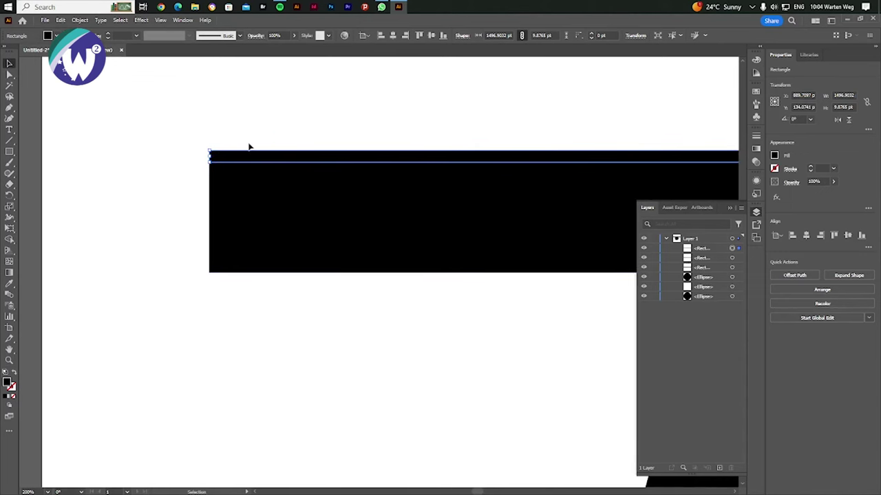
pyautogui.moveTo(221, 108); pyautogui.dragTo(295, 307)
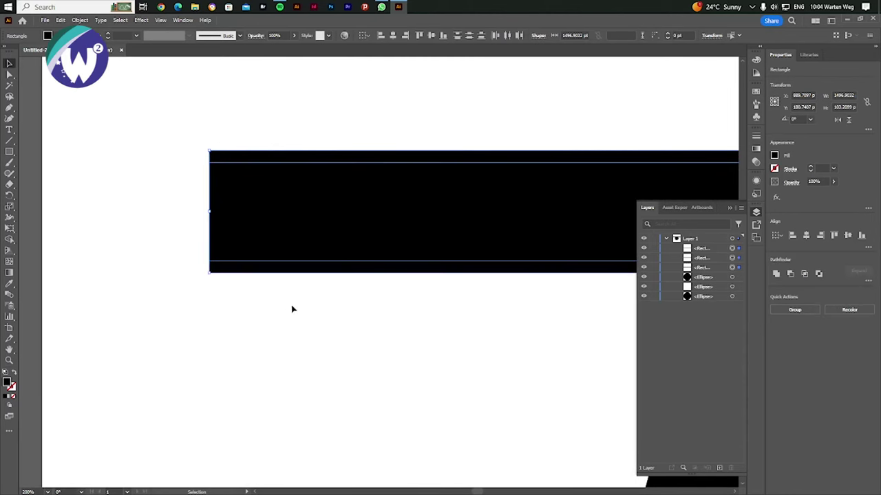
pyautogui.scroll(-2, 186, 232)
pyautogui.scroll(-1, 186, 232)
pyautogui.scroll(-1, 228, 237)
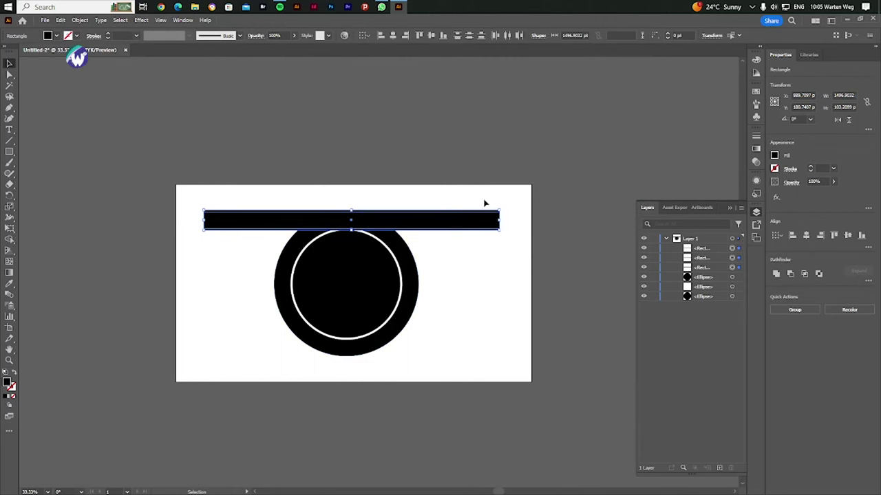
# Group the three bar pieces, move them across the circle's middle, and add a vertical rotated copy.
pyautogui.hotkey('ctrl', '[')
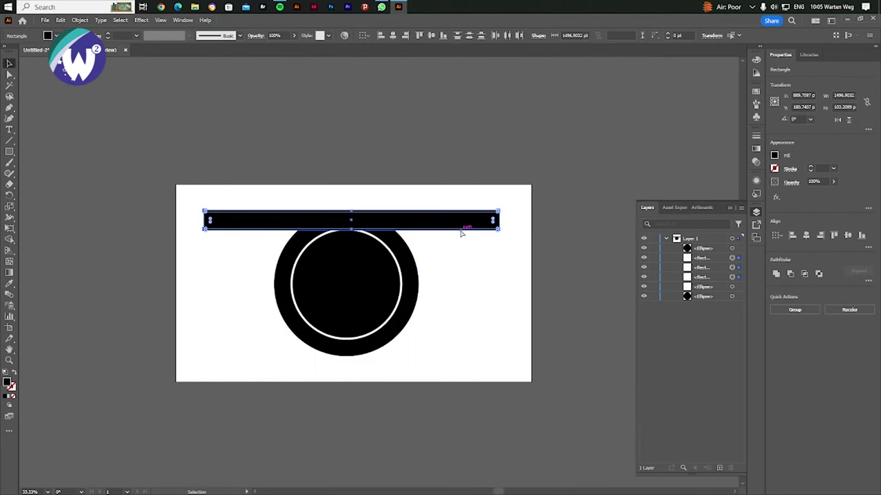
pyautogui.hotkey('ctrl', 'g')
pyautogui.moveTo(434, 224); pyautogui.dragTo(426, 293)
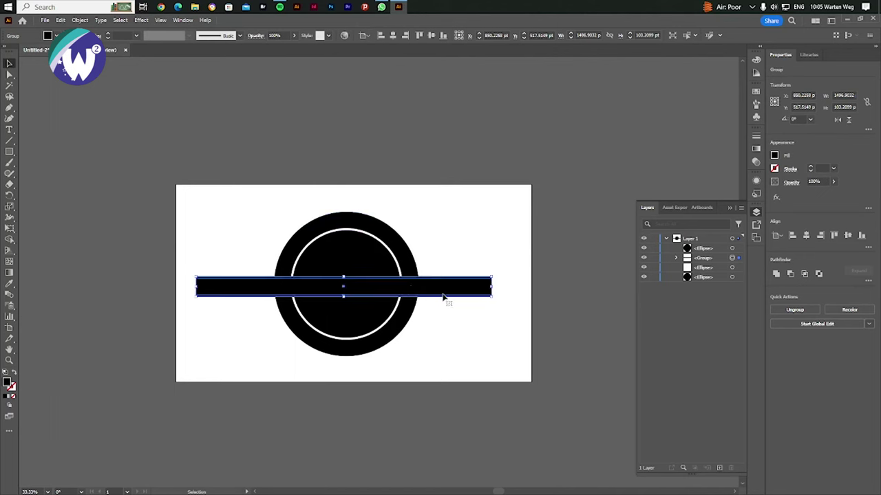
pyautogui.moveTo(441, 291); pyautogui.dragTo(443, 268)
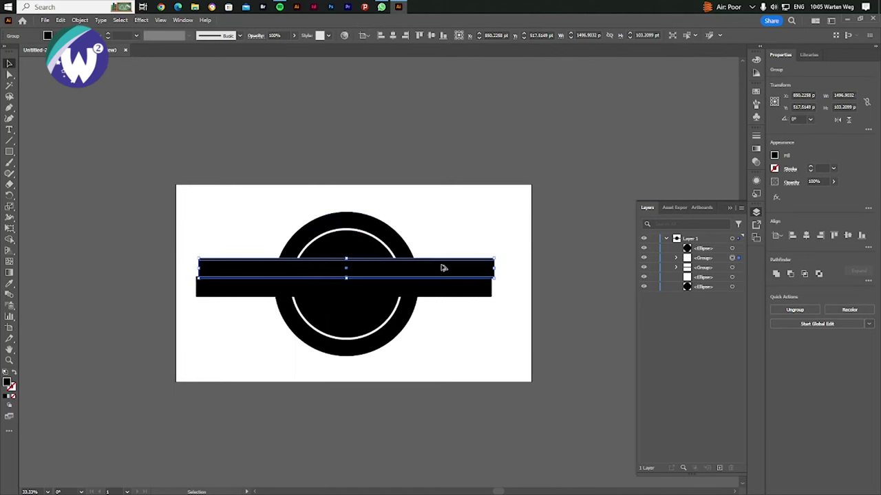
pyautogui.moveTo(497, 271)
pyautogui.mouseDown()
pyautogui.moveTo(424, 188)
pyautogui.moveTo(393, 172)
pyautogui.mouseUp()
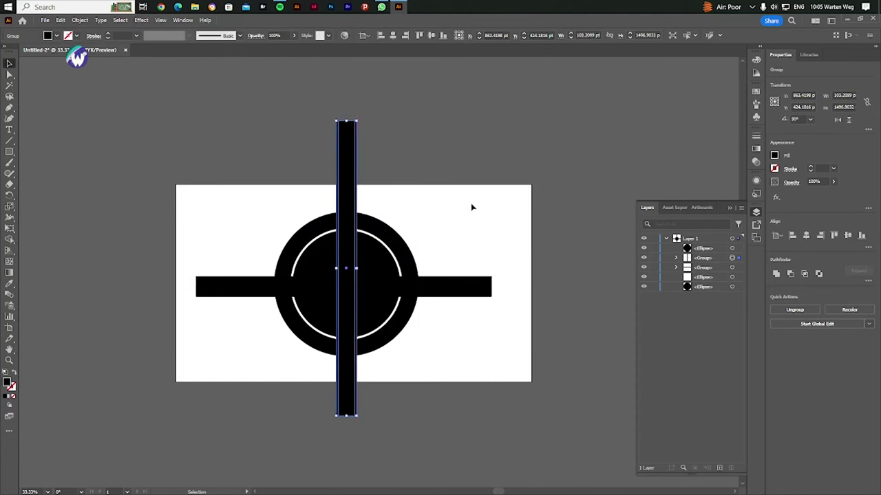
# Align the horizontal and vertical bars on their centres, then select the horizontal bar group.
pyautogui.moveTo(471, 203); pyautogui.dragTo(219, 345)
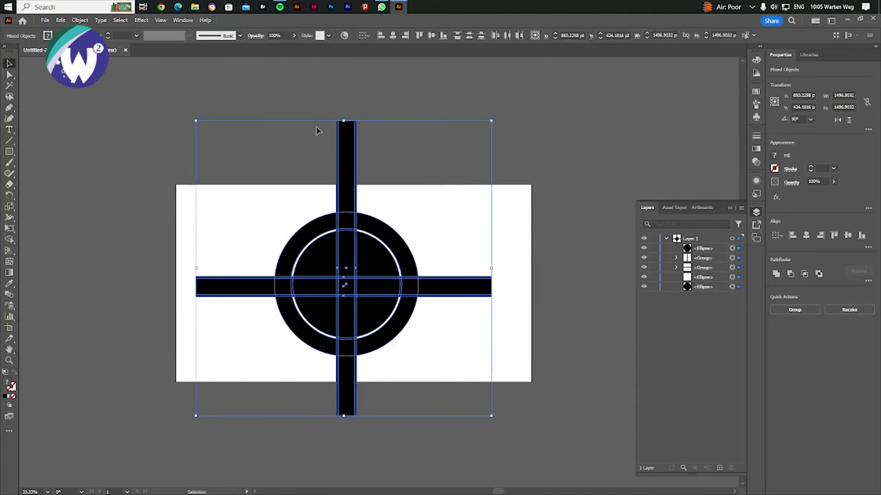
pyautogui.click(393, 35)
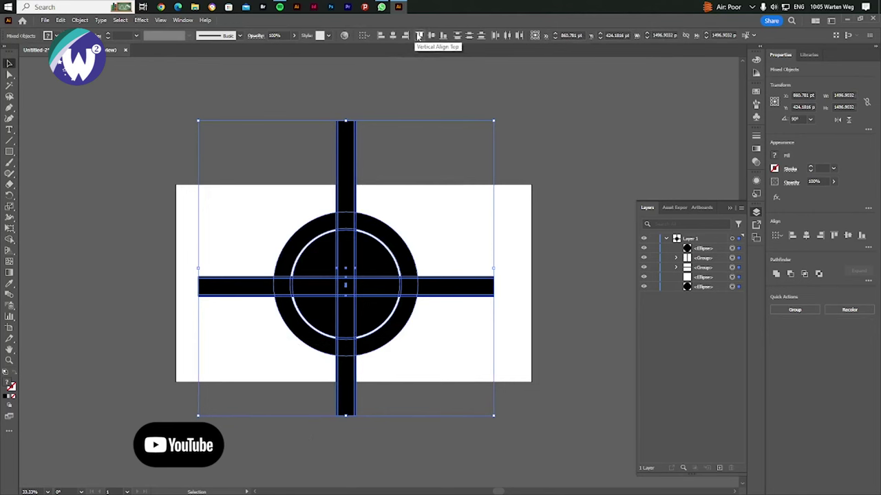
pyautogui.click(430, 35)
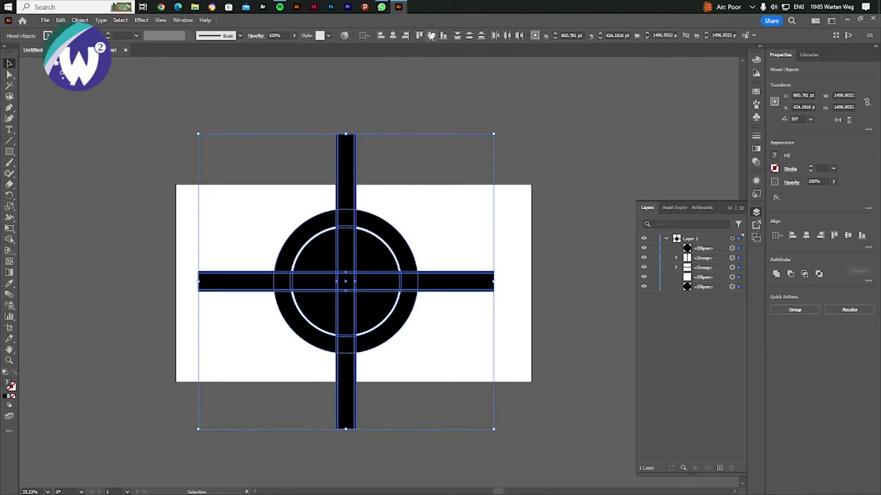
pyautogui.click(527, 239)
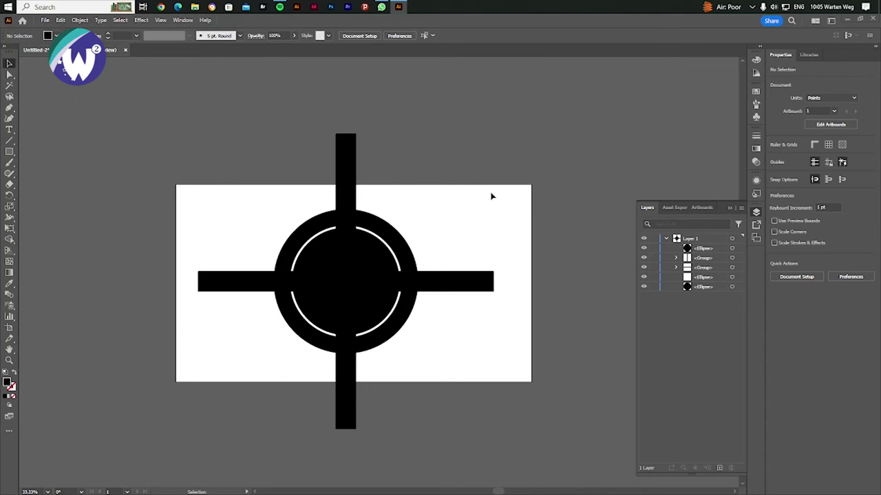
pyautogui.scroll(2, 308, 290)
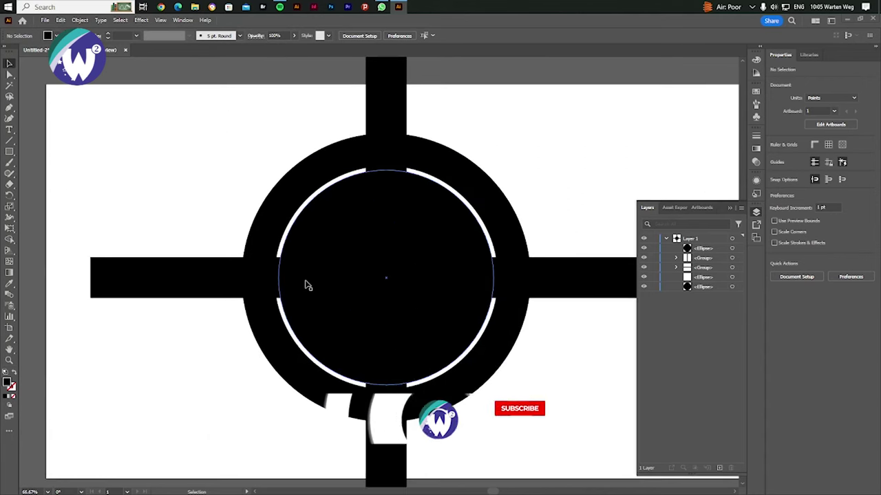
pyautogui.scroll(1, 306, 286)
pyautogui.scroll(1, 412, 226)
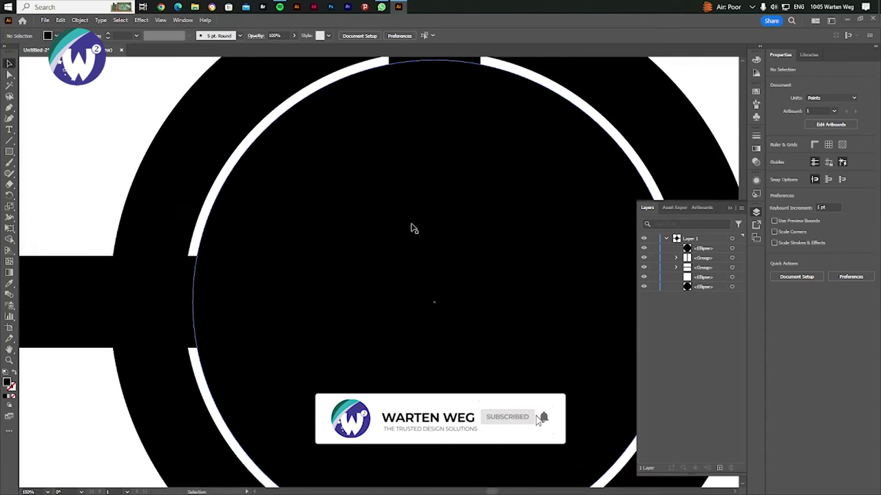
pyautogui.scroll(-2, 411, 225)
pyautogui.scroll(-1, 413, 229)
pyautogui.click(541, 249)
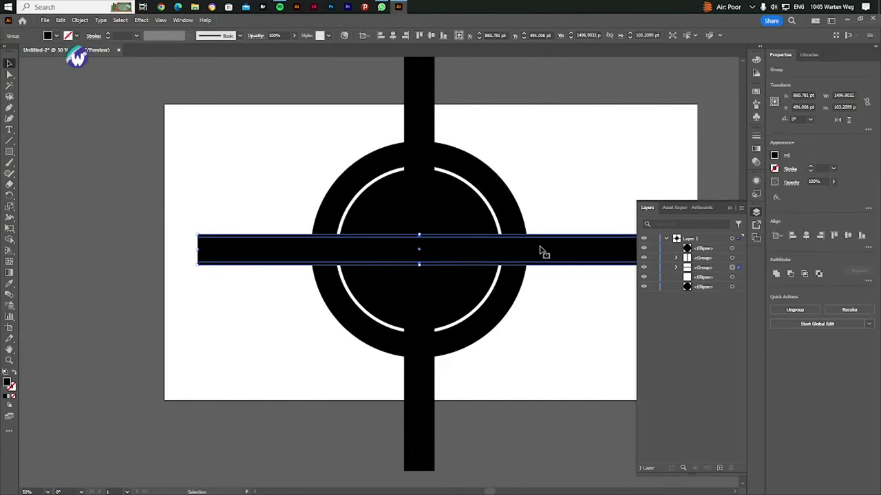
# Make a 45° rotated copy of the horizontal bar with Transform > Rotate.
pyautogui.scroll(-1, 489, 253)
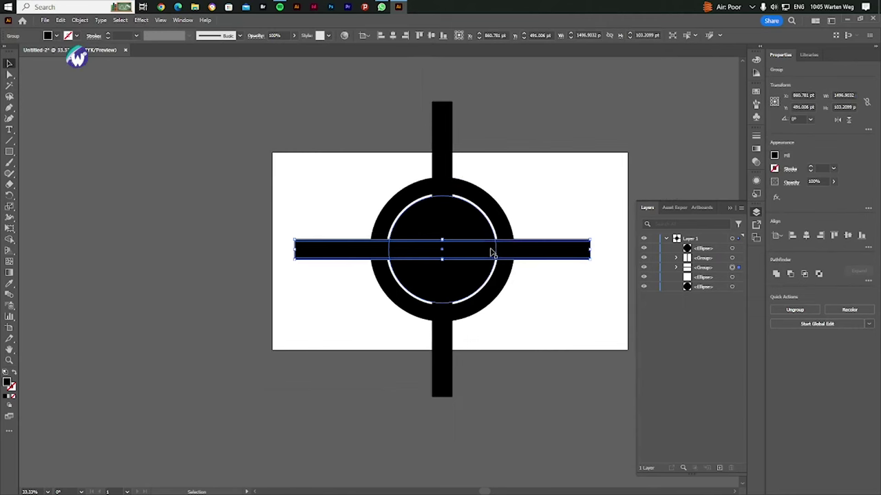
pyautogui.rightClick(492, 252)
pyautogui.moveTo(521, 408)
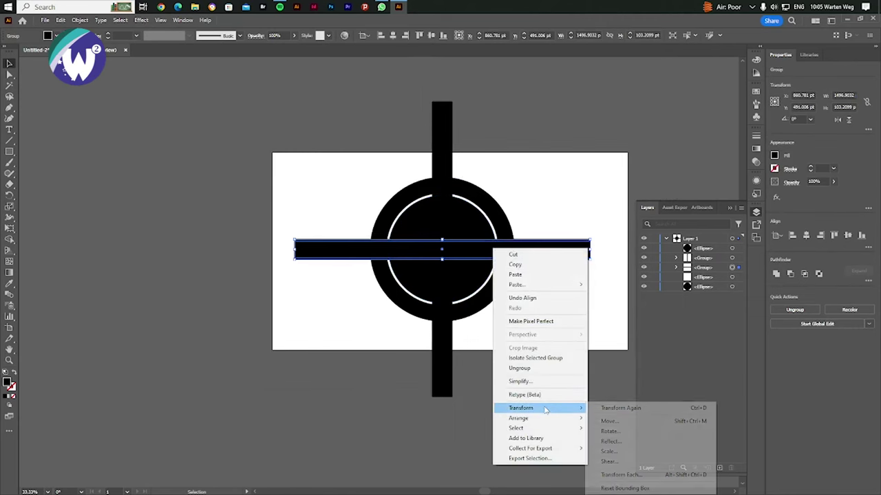
pyautogui.click(620, 431)
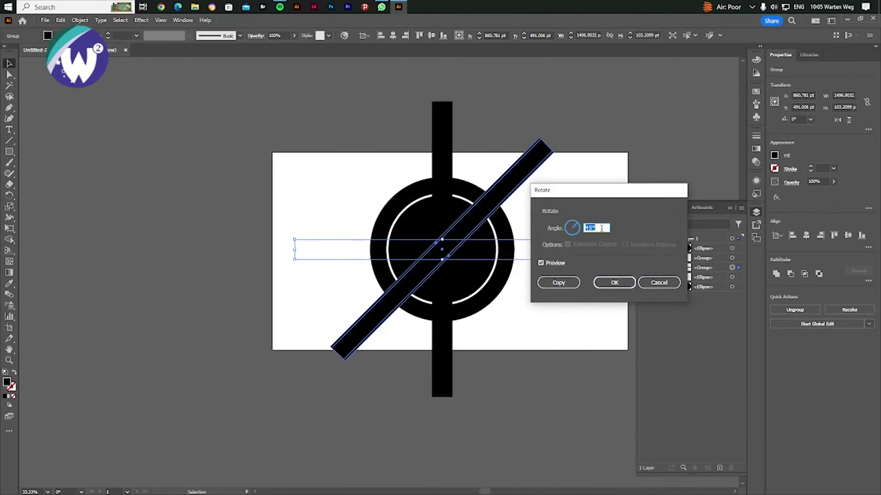
pyautogui.click(559, 285)
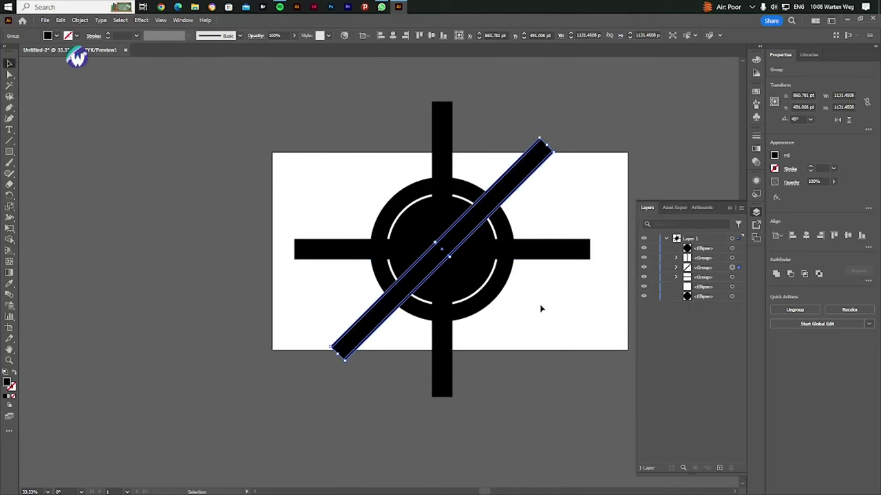
pyautogui.click(540, 306)
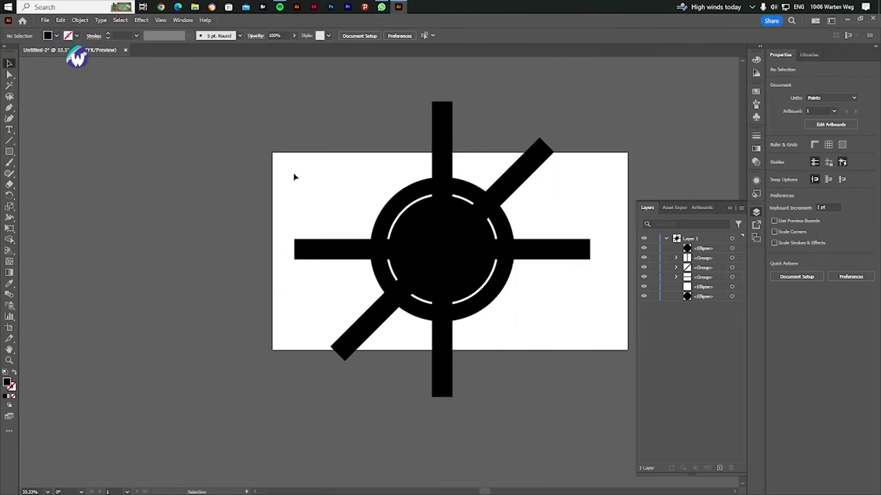
# Fill all the emblem shapes with pink E8285F.
pyautogui.moveTo(295, 162); pyautogui.dragTo(571, 352)
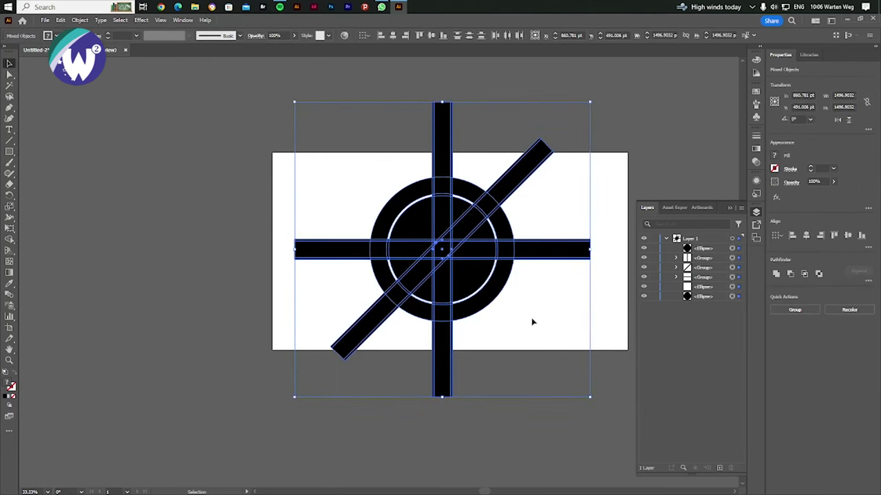
pyautogui.scroll(2, 449, 252)
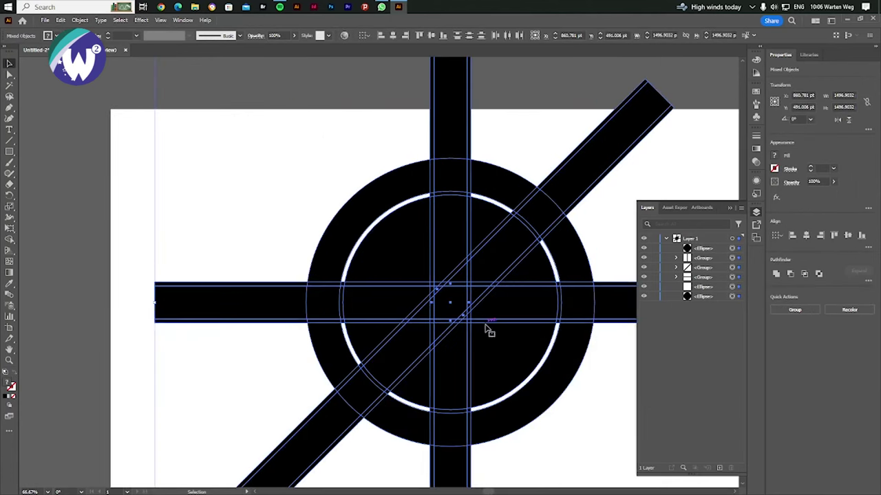
pyautogui.moveTo(478, 331); pyautogui.dragTo(472, 276)
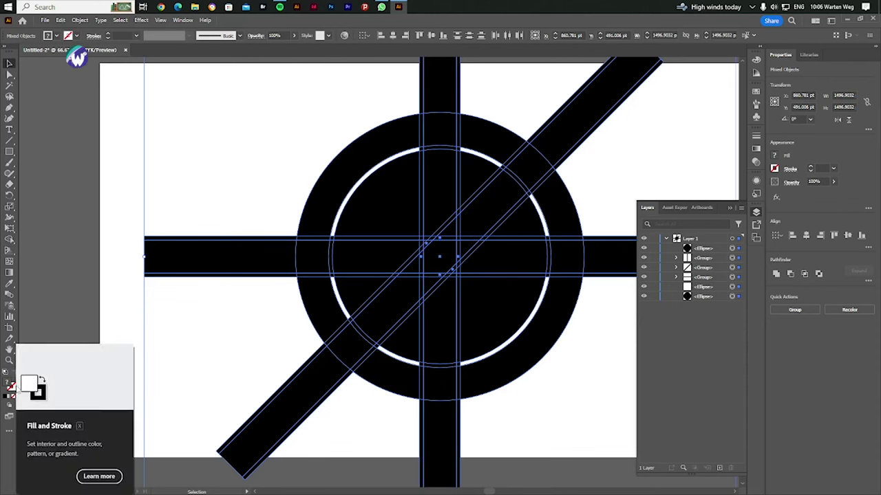
pyautogui.doubleClick(11, 386)
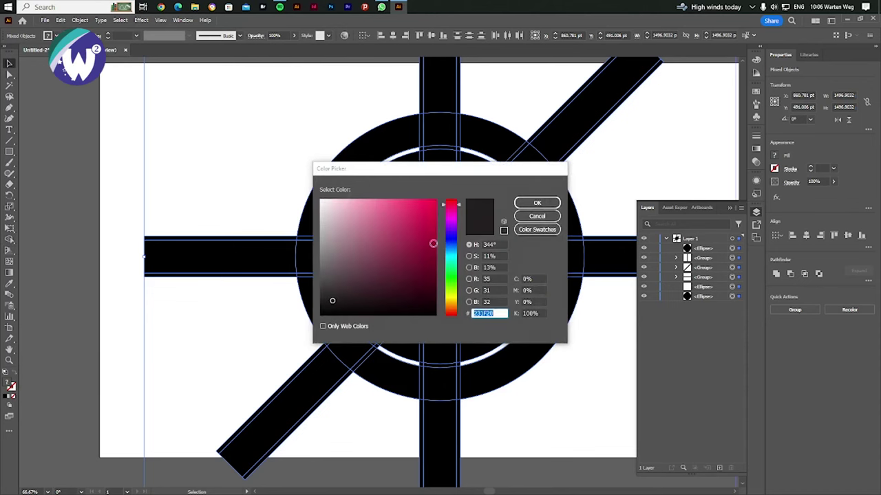
pyautogui.click(417, 210)
pyautogui.click(538, 204)
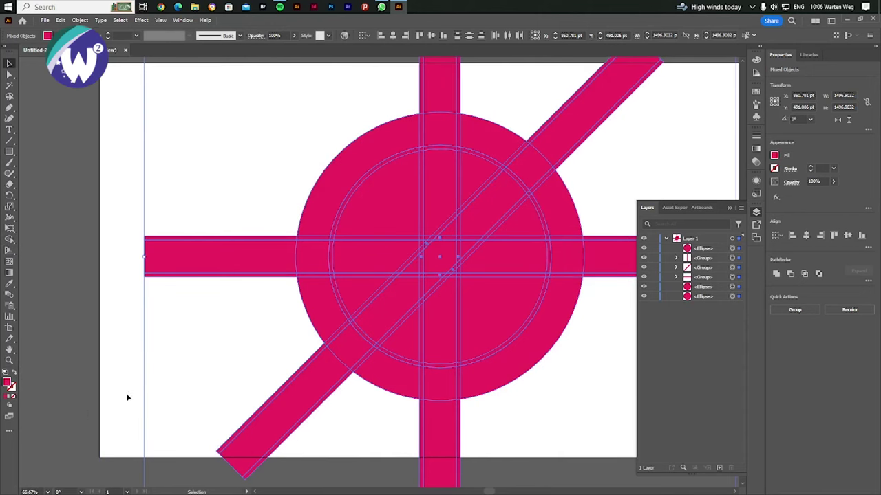
# Deselect everything and reset to default colours with the fill set to none.
pyautogui.click(58, 372)
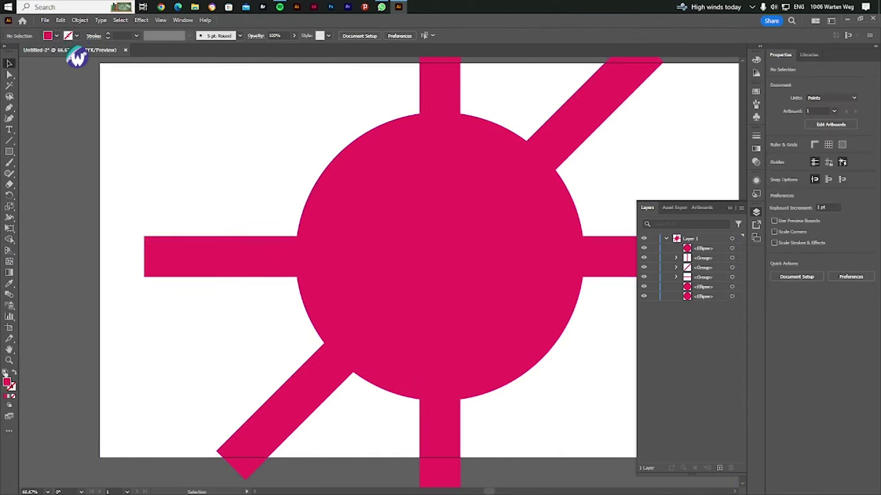
pyautogui.click(6, 372)
pyautogui.click(11, 389)
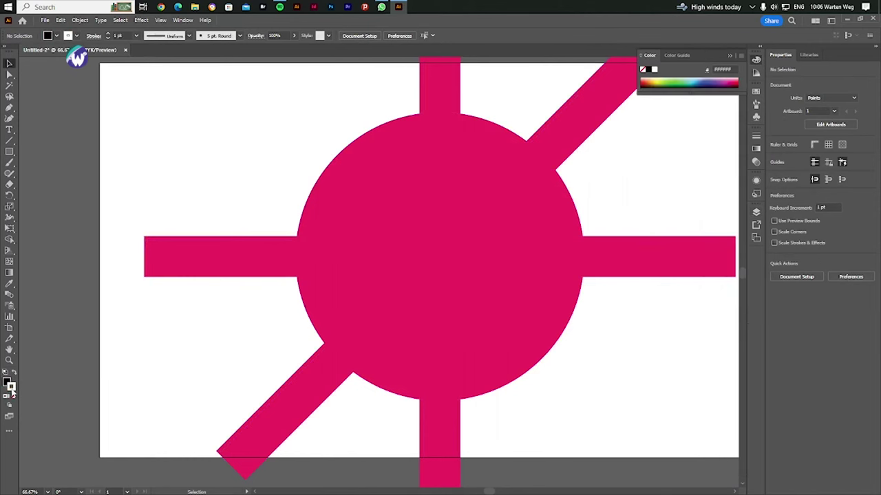
pyautogui.click(12, 397)
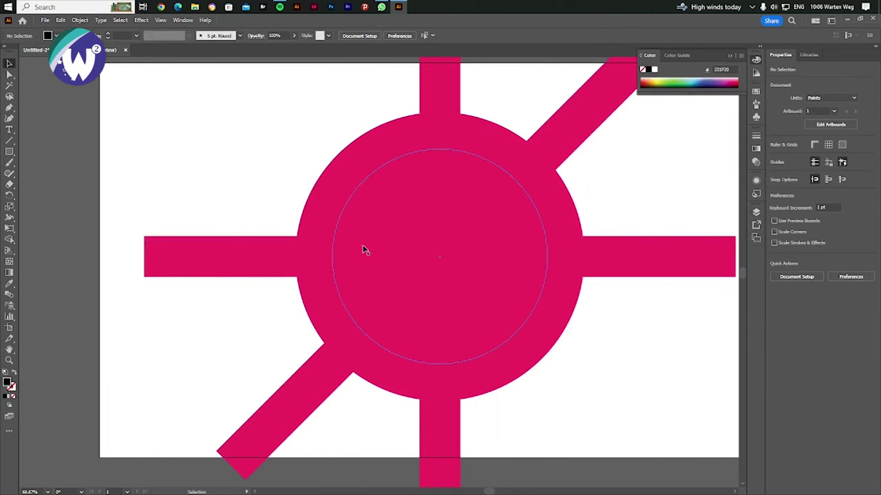
pyautogui.scroll(-1, 289, 263)
# Reset all emblem shapes to a solid black fill with no stroke.
pyautogui.scroll(-2, 288, 263)
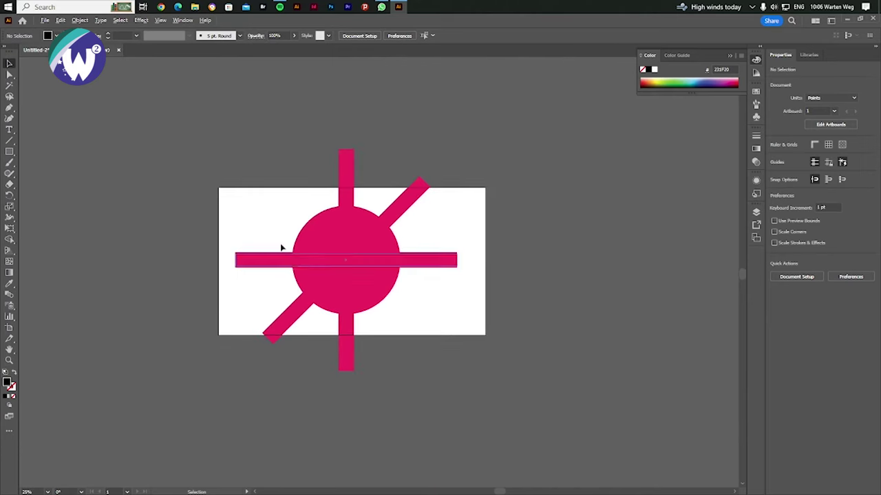
pyautogui.moveTo(444, 332); pyautogui.dragTo(447, 336)
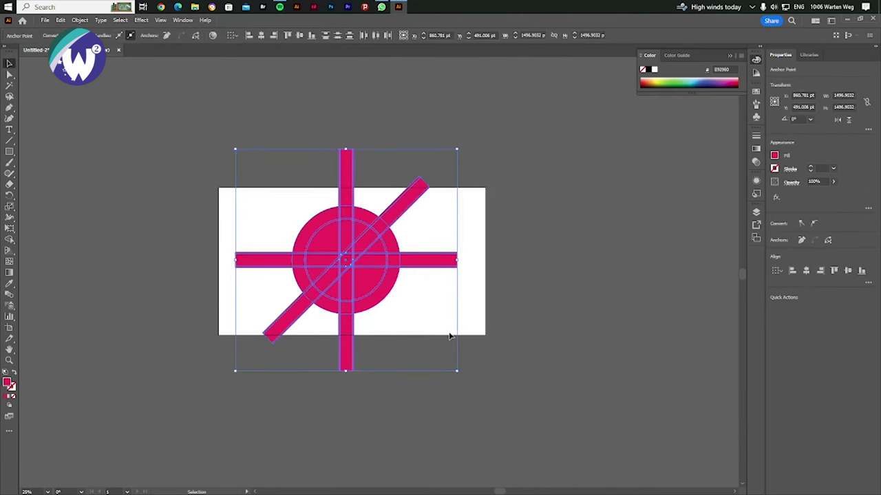
pyautogui.click(6, 372)
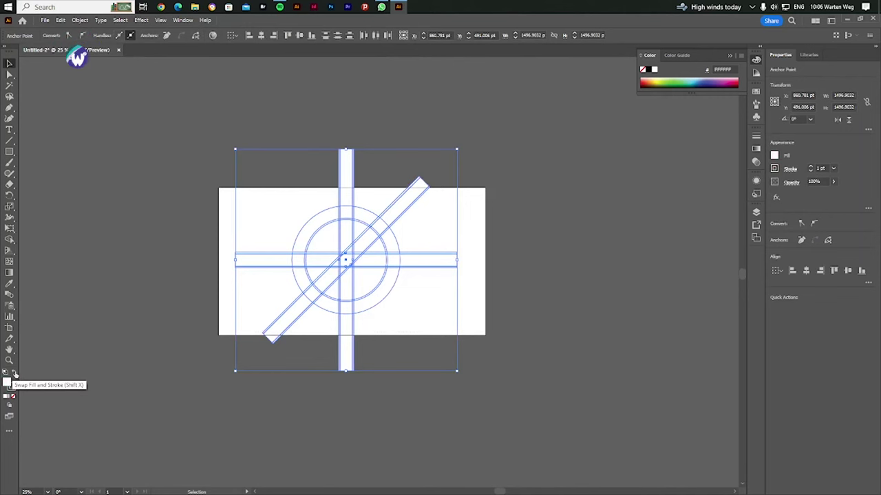
pyautogui.click(14, 373)
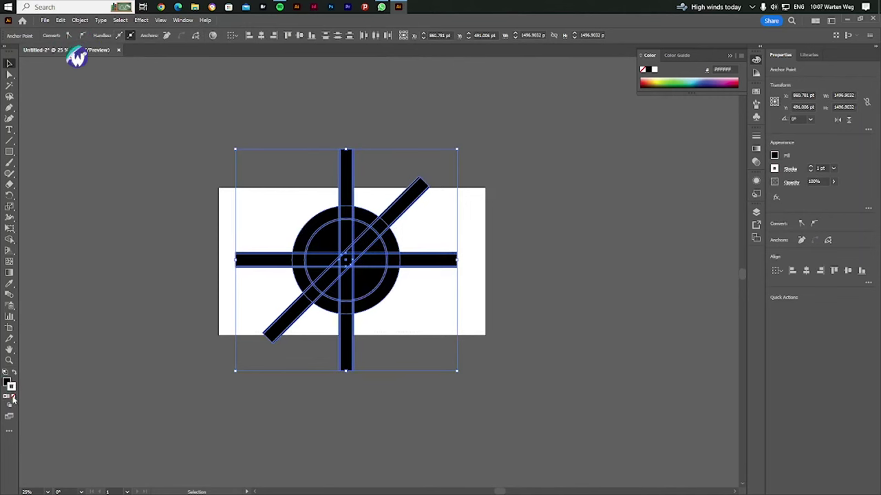
pyautogui.click(12, 397)
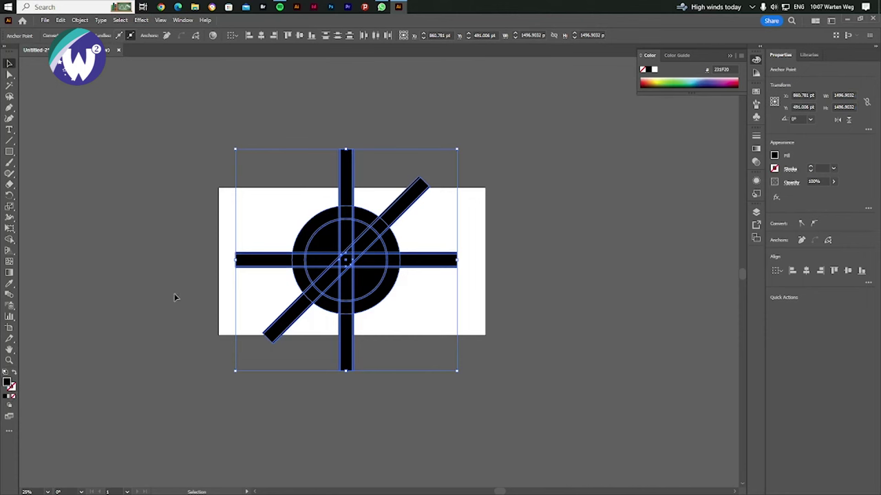
pyautogui.click(213, 298)
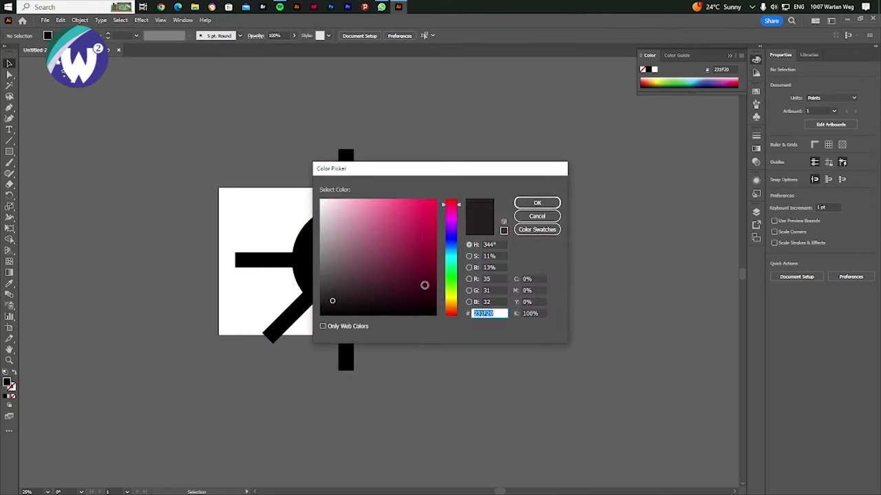
# Set new default fill and stroke colours in the Color Picker, including cyan, then select the inner circle.
pyautogui.click(422, 226)
pyautogui.click(537, 202)
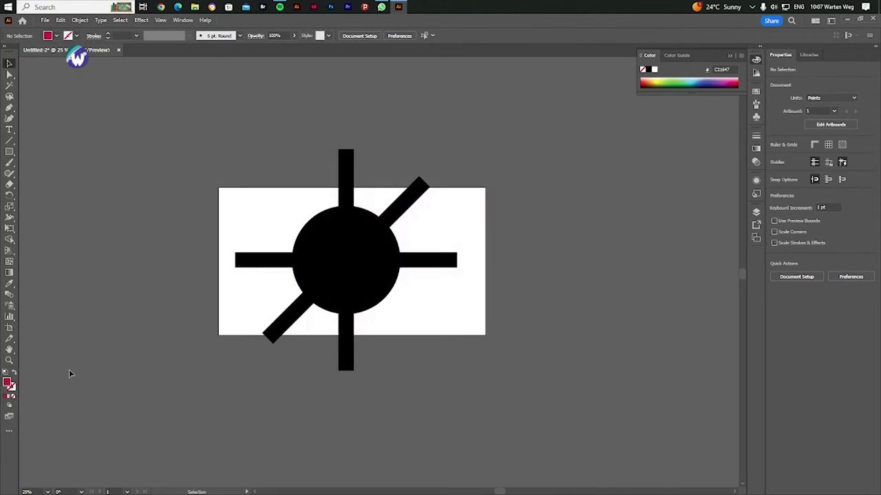
pyautogui.click(13, 373)
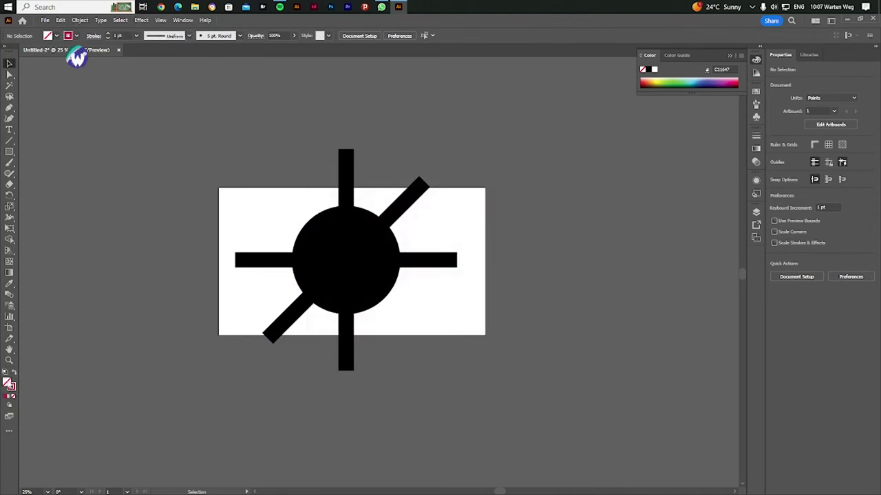
pyautogui.doubleClick(10, 385)
pyautogui.click(448, 256)
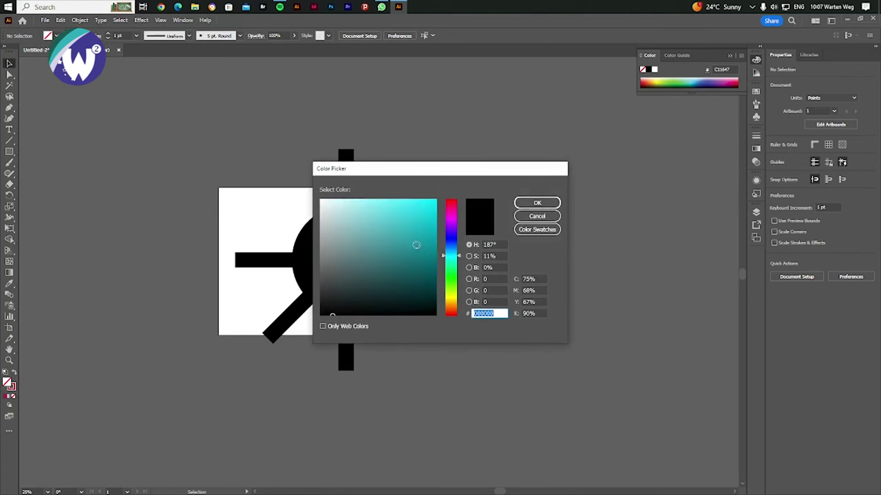
pyautogui.click(416, 245)
pyautogui.click(537, 202)
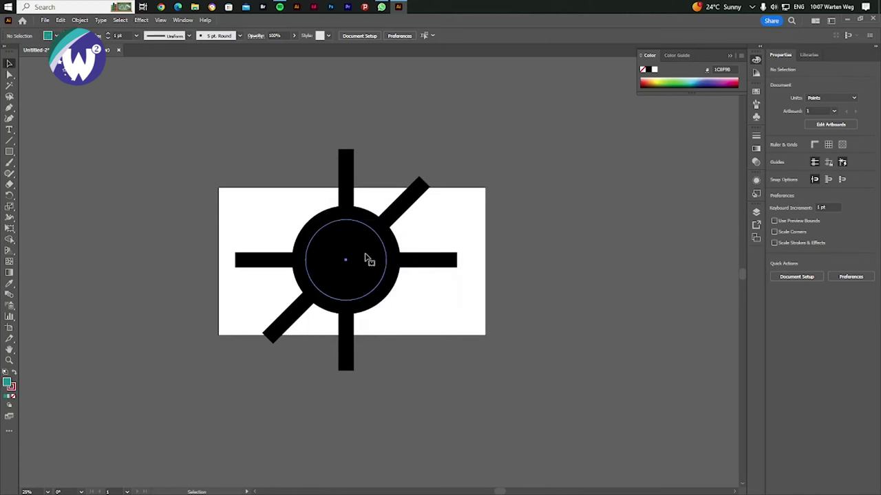
pyautogui.click(366, 258)
pyautogui.scroll(1, 340, 258)
pyautogui.scroll(2, 330, 264)
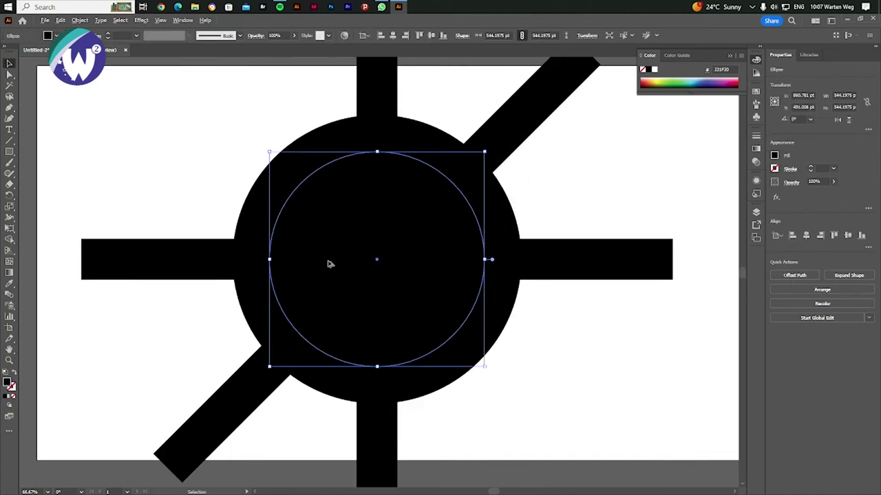
pyautogui.scroll(-1, 328, 263)
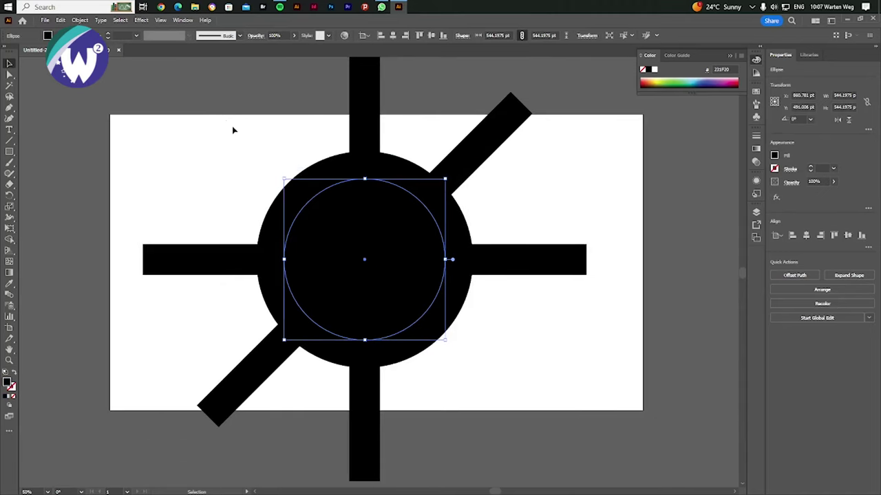
# Marquee-select every ring, bar and band shape of the black emblem.
pyautogui.moveTo(189, 120); pyautogui.dragTo(603, 417)
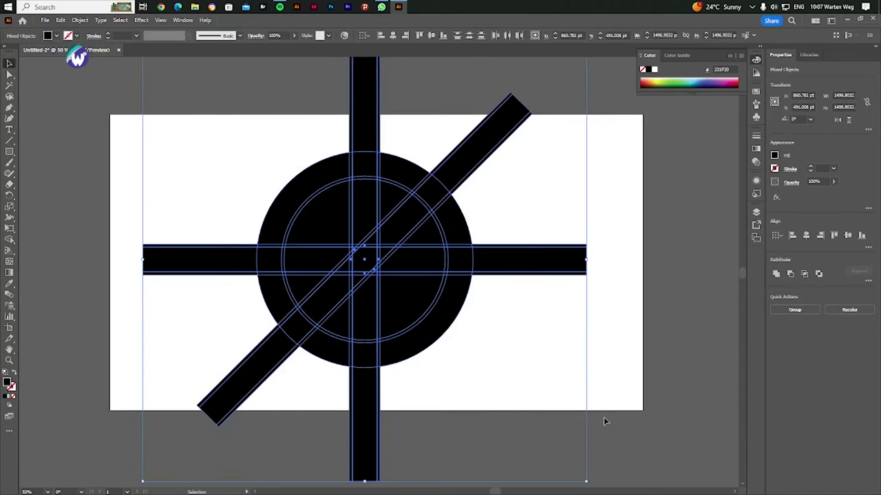
# Unite the upper vertical bar pieces with Shape Builder and split off the small sliver at the crossing.
pyautogui.click(9, 240)
pyautogui.moveTo(175, 224)
pyautogui.mouseDown()
pyautogui.moveTo(544, 322)
pyautogui.moveTo(287, 138)
pyautogui.mouseUp()
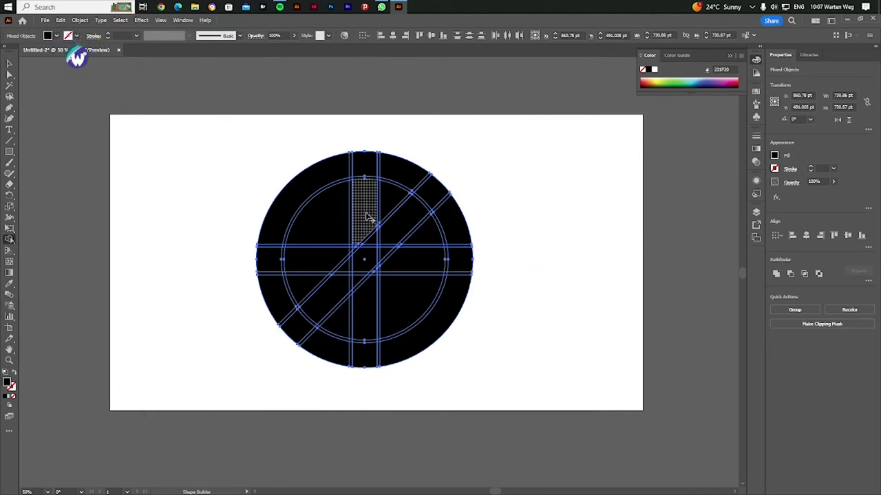
pyautogui.scroll(1, 362, 222)
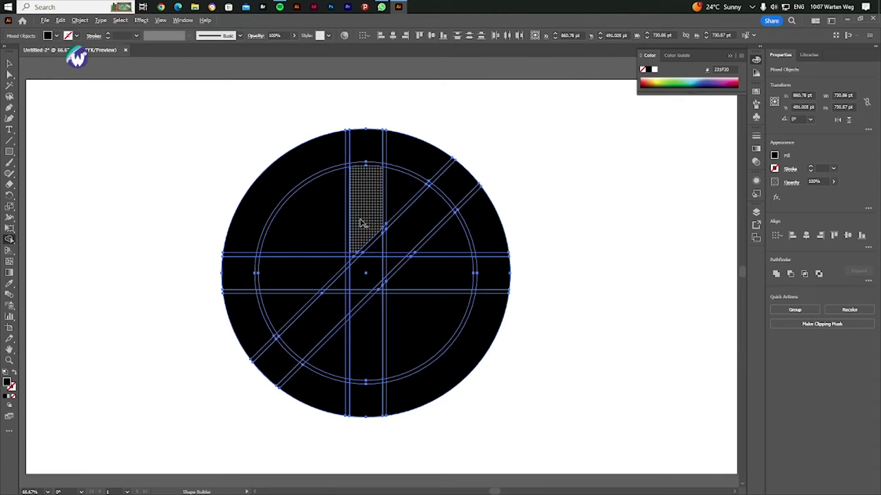
pyautogui.scroll(1, 363, 228)
pyautogui.moveTo(363, 227); pyautogui.dragTo(455, 201)
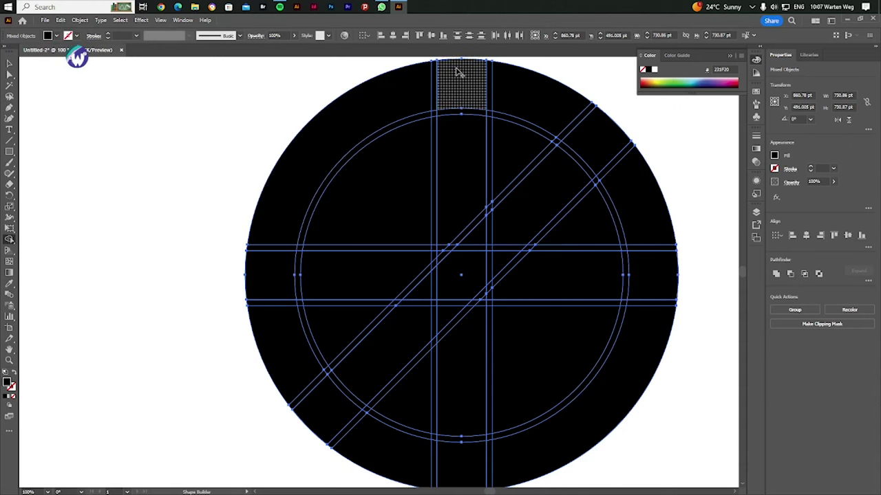
pyautogui.moveTo(465, 116); pyautogui.dragTo(468, 145)
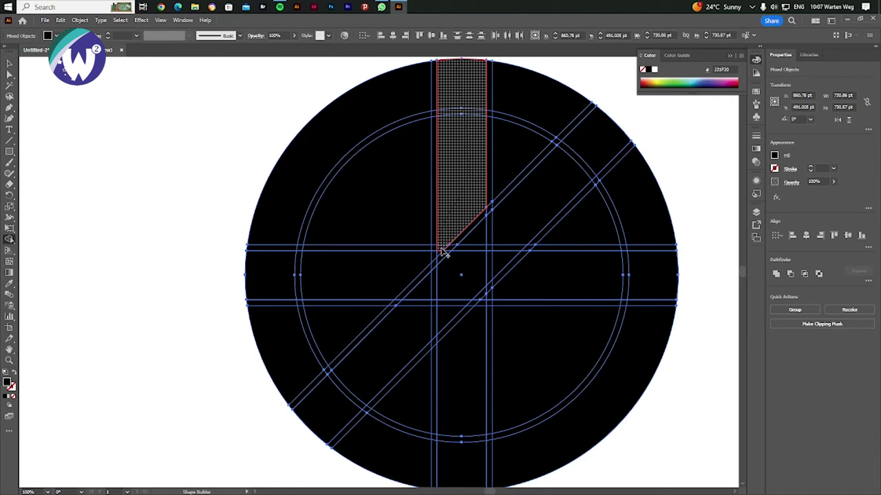
pyautogui.moveTo(442, 252); pyautogui.dragTo(441, 249)
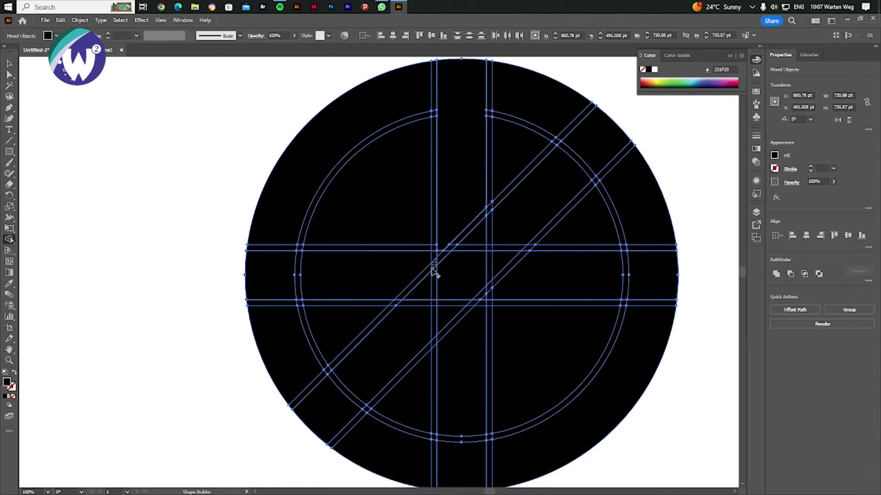
pyautogui.scroll(2, 437, 261)
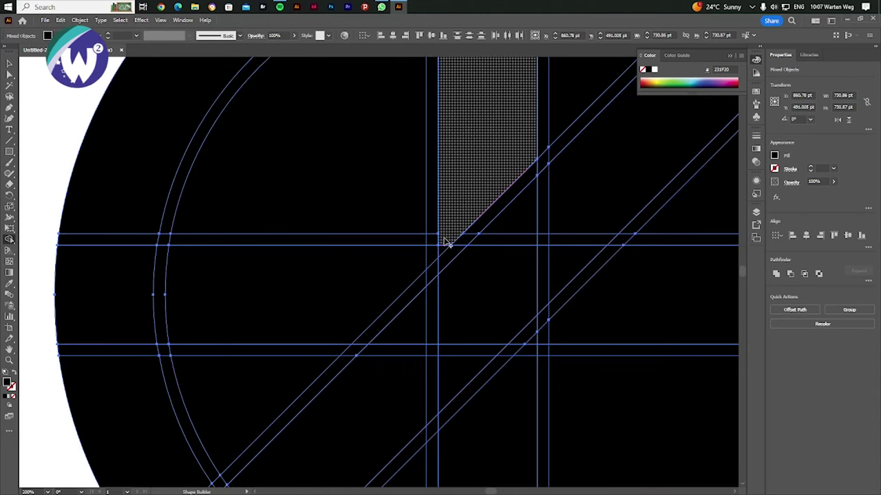
pyautogui.click(444, 251)
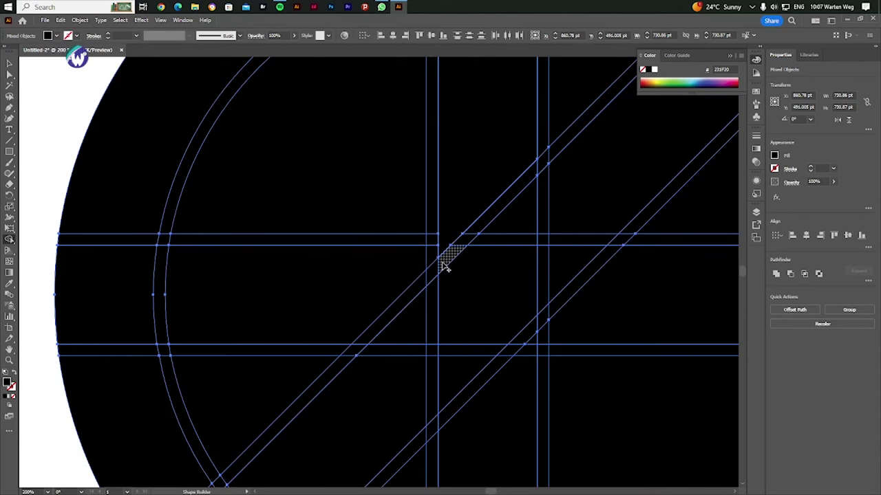
pyautogui.scroll(-2, 444, 267)
pyautogui.scroll(-2, 444, 261)
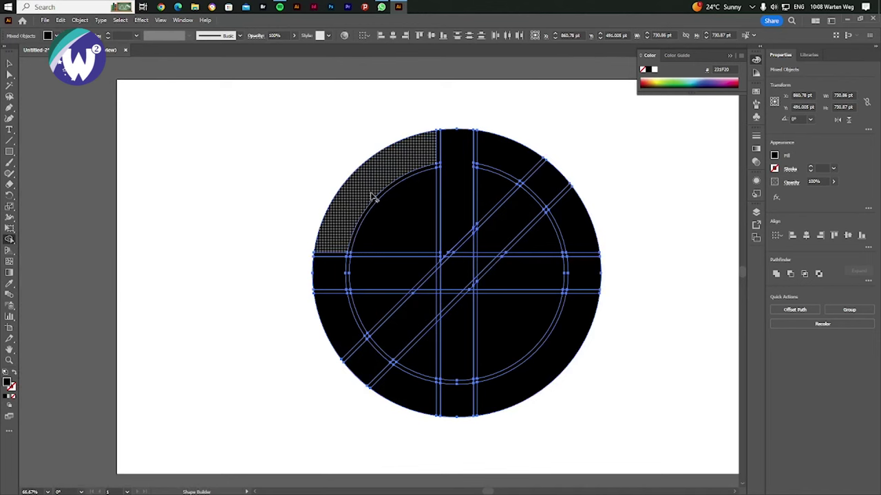
# Build the upper-left ring and quadrant pieces, then merge the crossbar's left arm with its small strip.
pyautogui.click(342, 232)
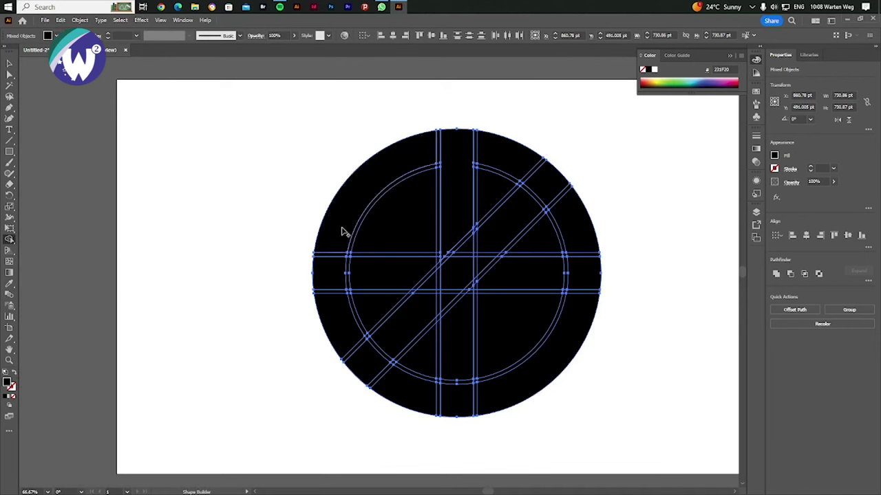
pyautogui.click(408, 217)
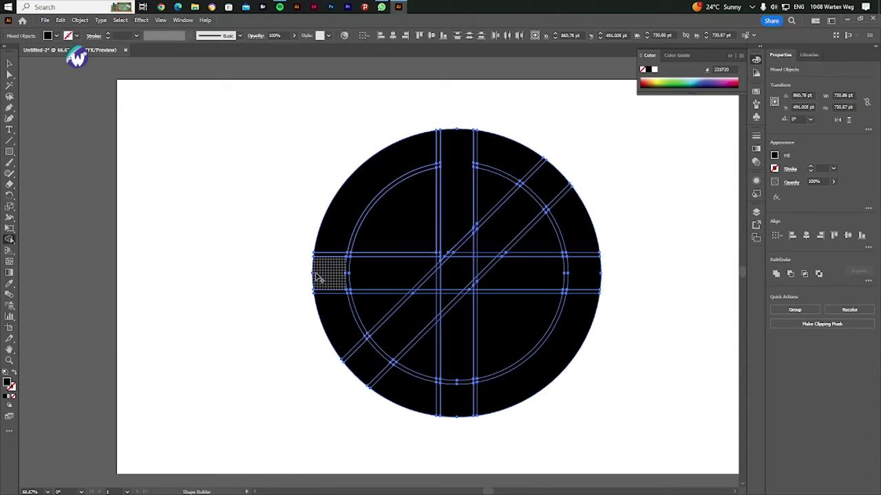
pyautogui.moveTo(324, 276); pyautogui.dragTo(376, 276)
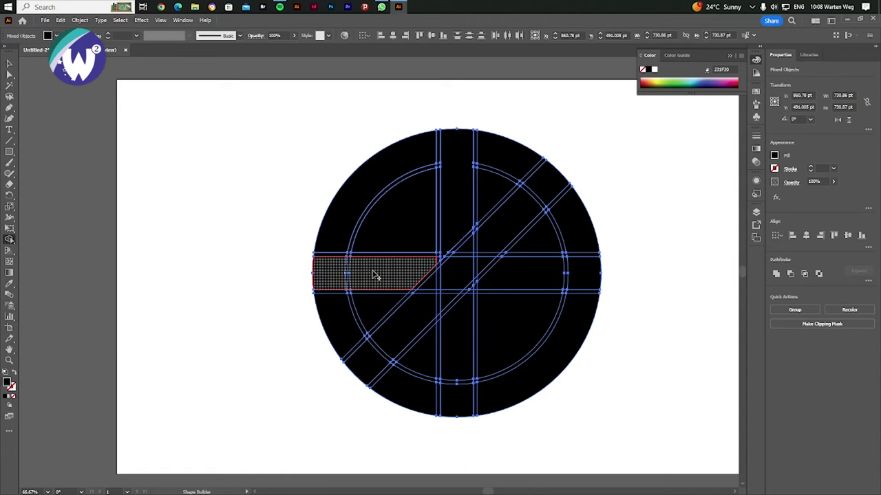
pyautogui.scroll(3, 406, 267)
pyautogui.scroll(2, 432, 262)
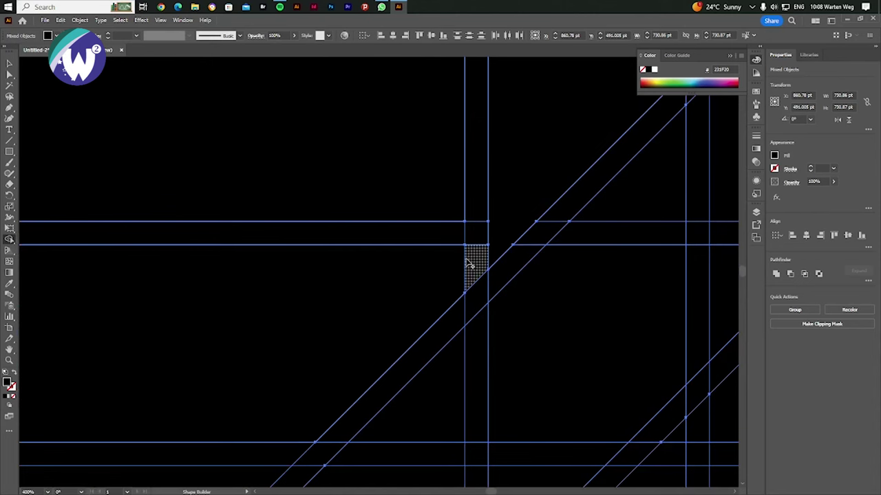
pyautogui.moveTo(468, 263); pyautogui.dragTo(433, 268)
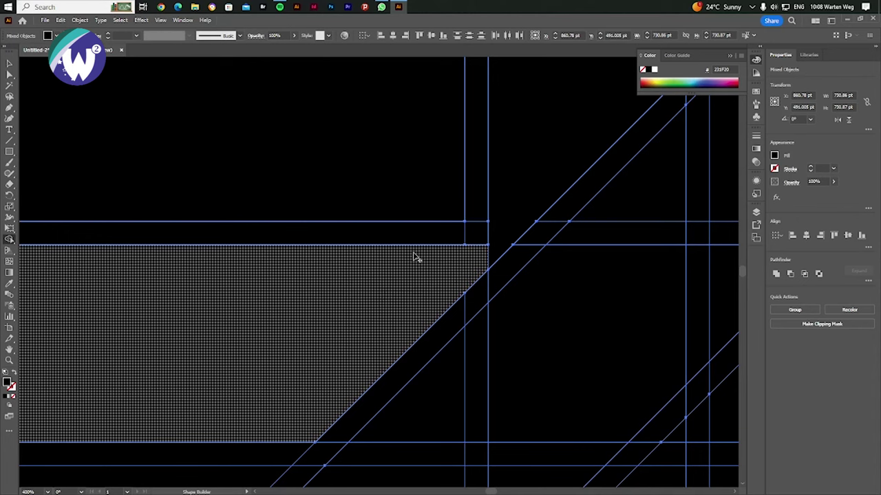
pyautogui.scroll(-1, 412, 284)
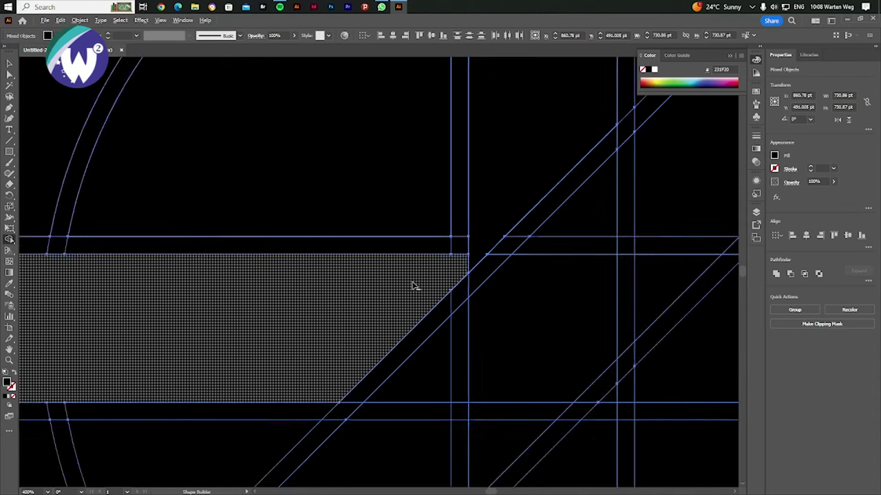
pyautogui.scroll(-5, 413, 285)
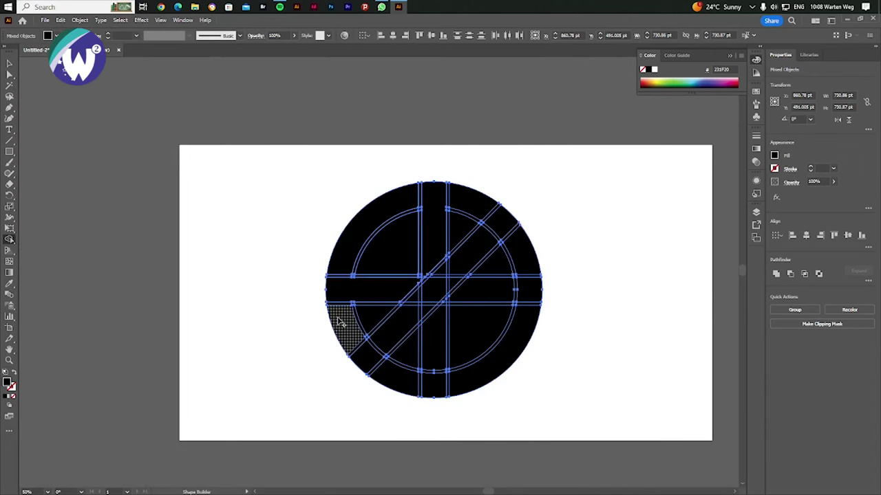
# Merge all diagonal band segments into one continuous shape with Shape Builder.
pyautogui.moveTo(359, 354)
pyautogui.mouseDown()
pyautogui.moveTo(404, 327)
pyautogui.moveTo(414, 303)
pyautogui.moveTo(422, 311)
pyautogui.moveTo(458, 267)
pyautogui.mouseUp()
pyautogui.moveTo(486, 238)
pyautogui.mouseDown()
pyautogui.moveTo(507, 232)
pyautogui.moveTo(521, 252)
pyautogui.mouseUp()
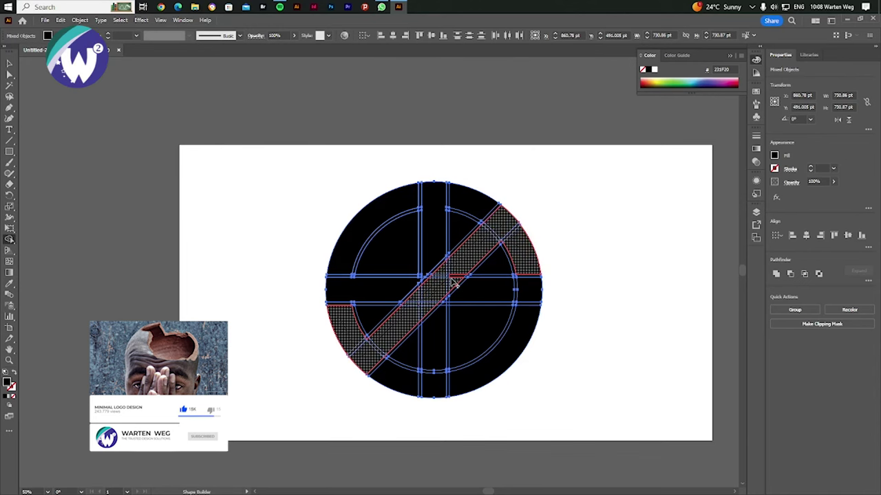
pyautogui.moveTo(461, 273); pyautogui.dragTo(440, 271)
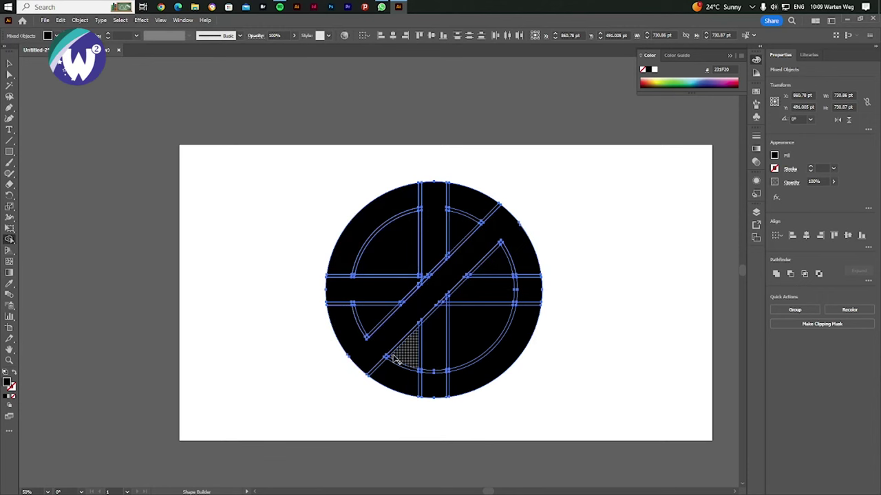
# Fuse the lower vertical bar into the band and build the two adjacent lower-right regions as pieces.
pyautogui.moveTo(398, 369); pyautogui.dragTo(401, 366)
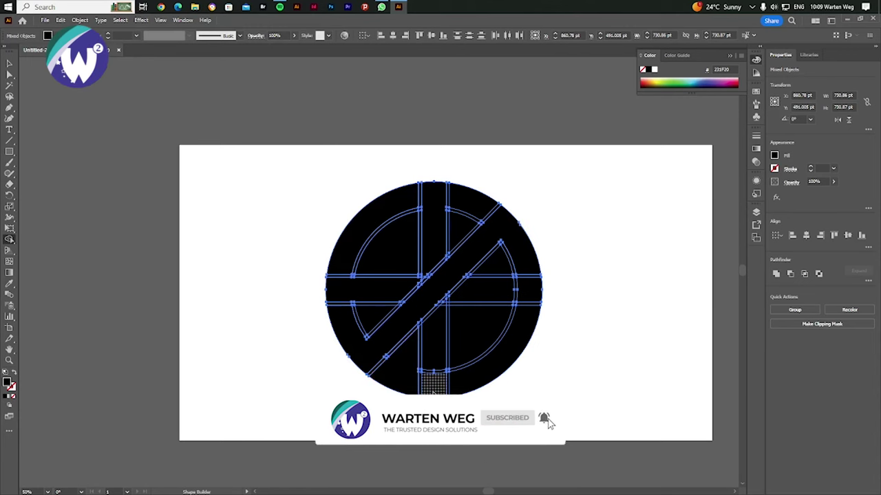
pyautogui.moveTo(432, 382)
pyautogui.mouseDown()
pyautogui.moveTo(436, 309)
pyautogui.moveTo(475, 284)
pyautogui.mouseUp()
pyautogui.scroll(3, 436, 309)
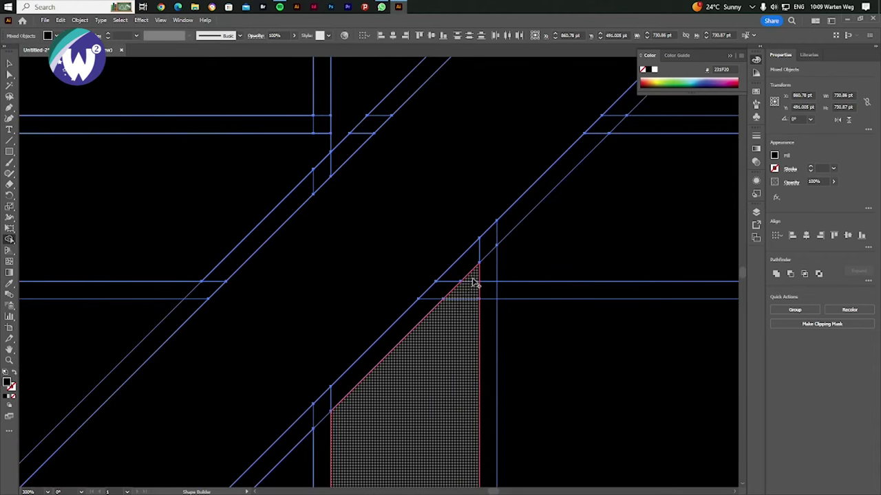
pyautogui.scroll(-3, 413, 428)
pyautogui.scroll(-3, 413, 429)
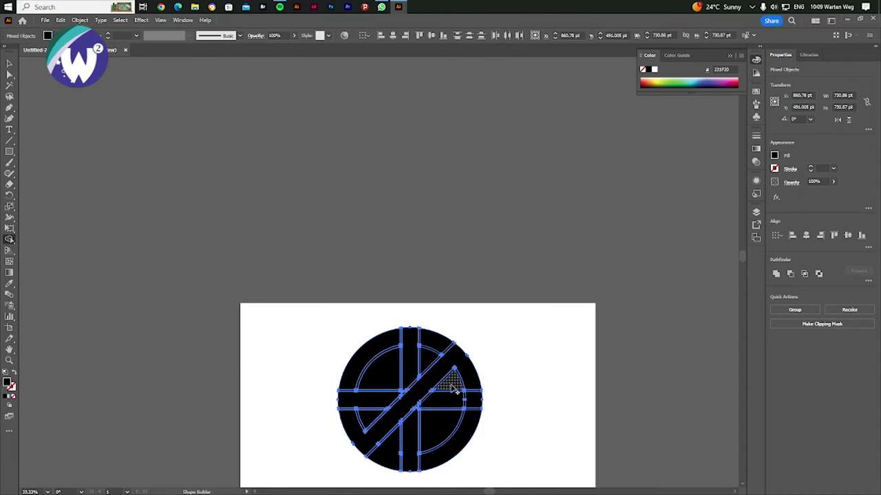
pyautogui.click(452, 387)
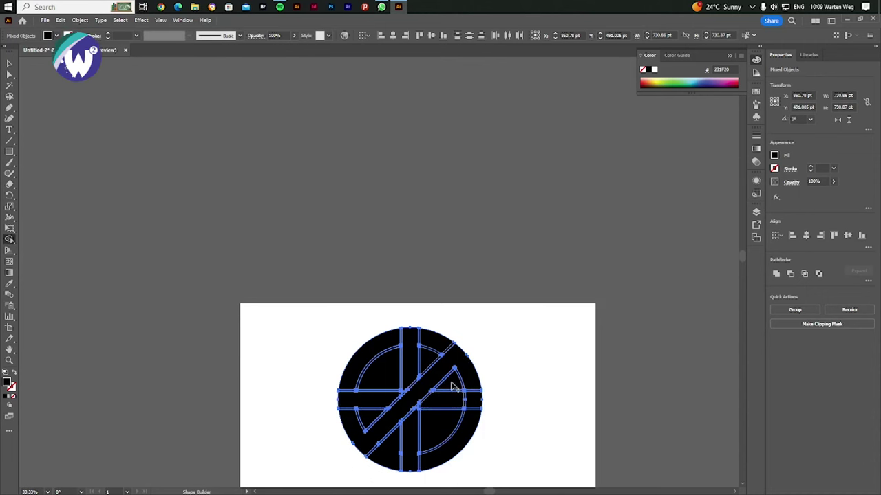
pyautogui.click(460, 441)
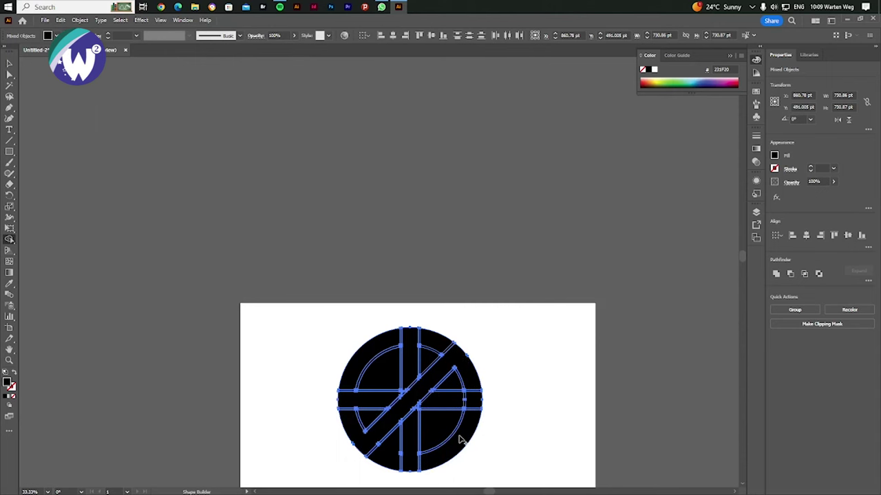
pyautogui.click(10, 64)
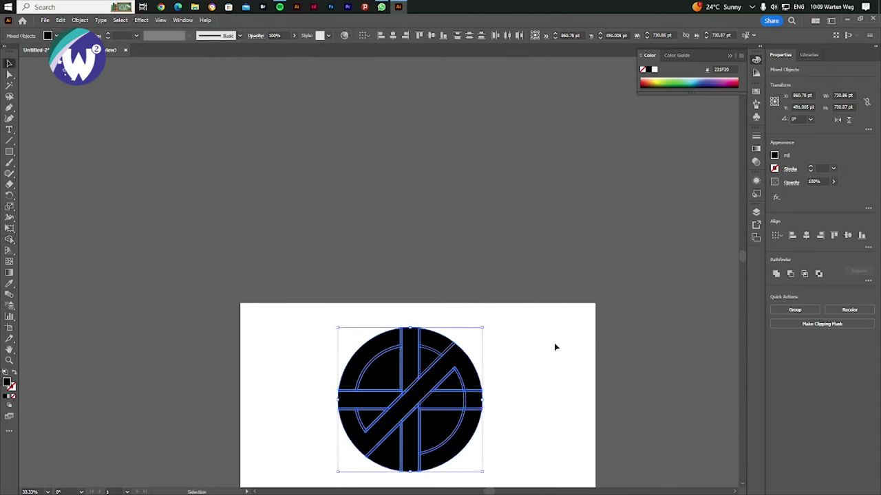
# Move the emblem to the right, beside the plain black circle.
pyautogui.scroll(-2, 357, 408)
pyautogui.moveTo(405, 351)
pyautogui.mouseDown()
pyautogui.moveTo(317, 342)
pyautogui.moveTo(490, 342)
pyautogui.mouseUp()
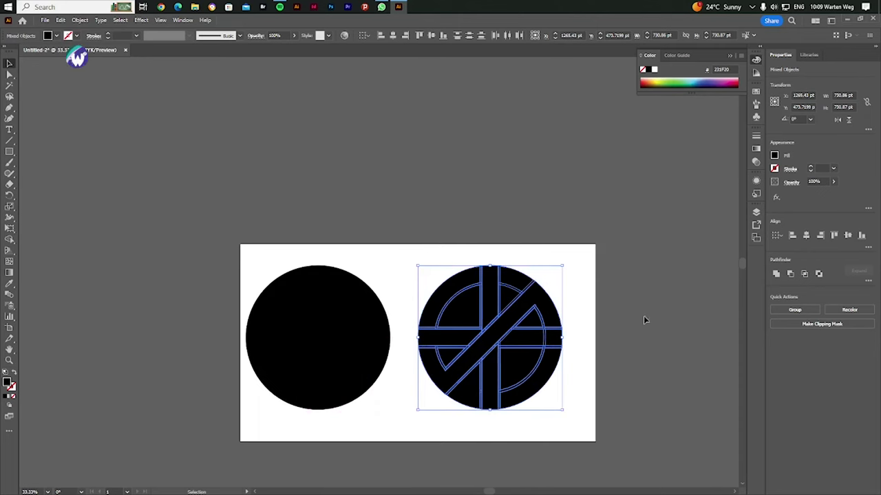
pyautogui.click(629, 291)
# Select the diagonal band and lower vertical bar, then build the top-right wedge as its own shape.
pyautogui.scroll(2, 488, 364)
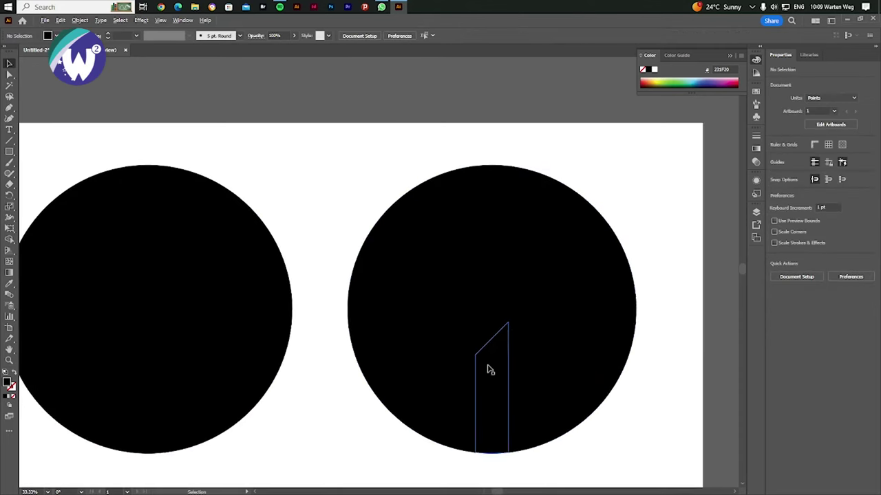
pyautogui.click(580, 228)
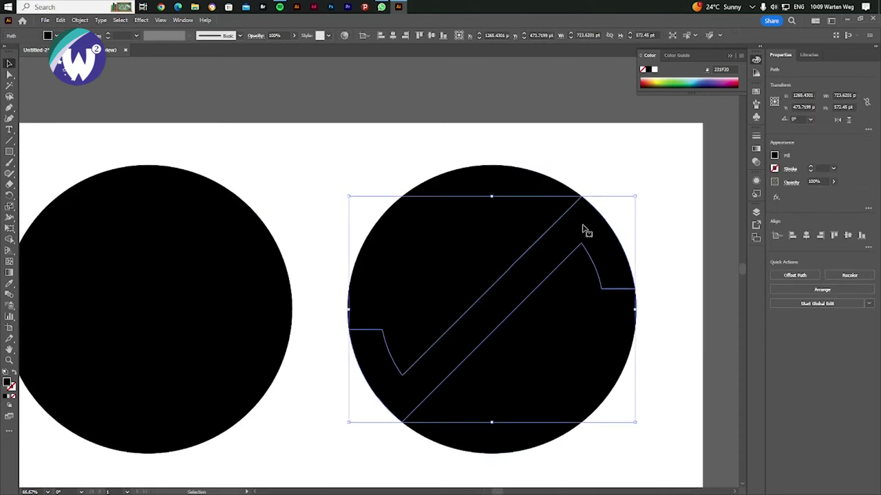
pyautogui.keyDown('shift'); pyautogui.click(499, 212); pyautogui.keyUp('shift')
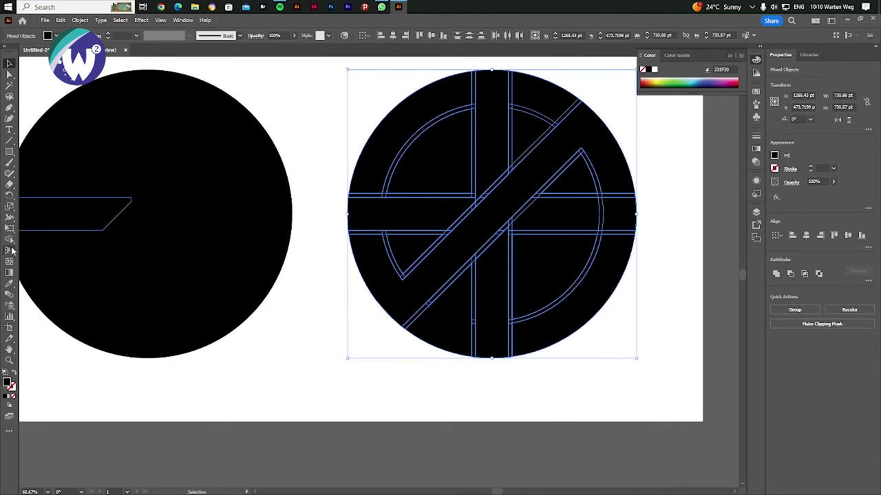
pyautogui.click(10, 241)
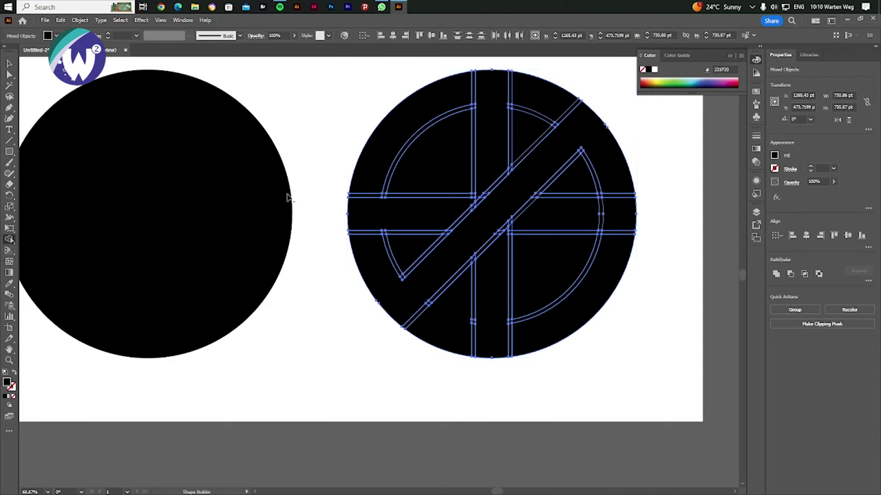
pyautogui.click(537, 100)
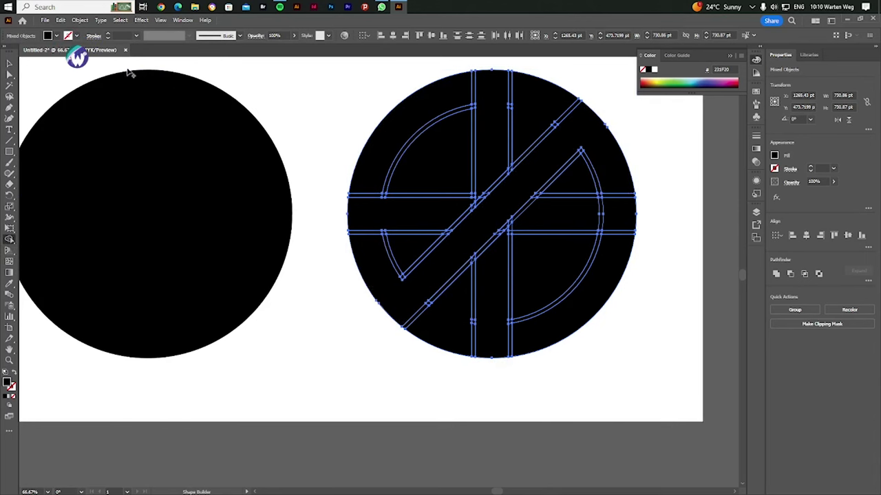
pyautogui.click(10, 64)
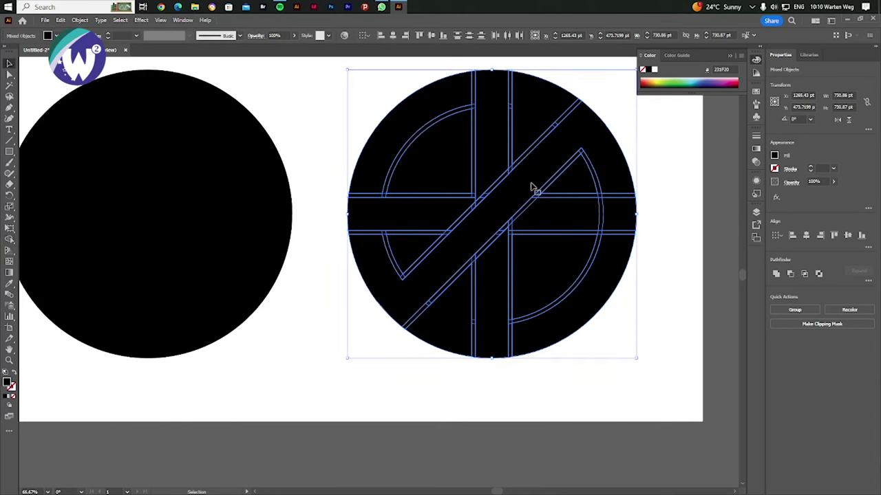
# Select the vertical bar group in the right emblem and ungroup it.
pyautogui.click(307, 82)
pyautogui.click(421, 121)
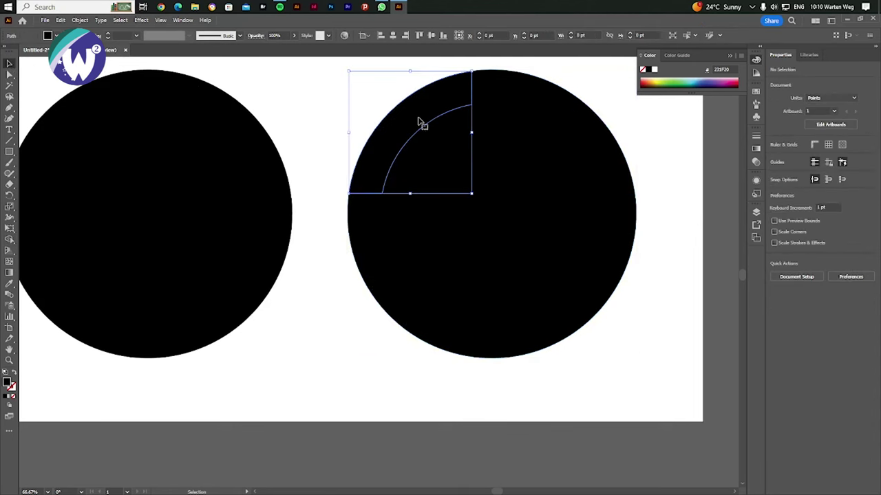
pyautogui.keyDown('shift'); pyautogui.click(500, 101); pyautogui.keyUp('shift')
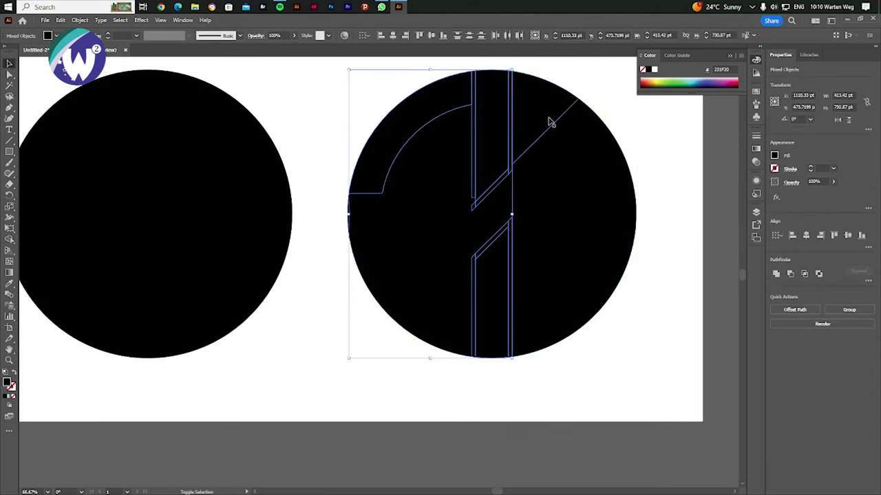
pyautogui.hotkey('ctrl', 'h')
pyautogui.click(601, 149)
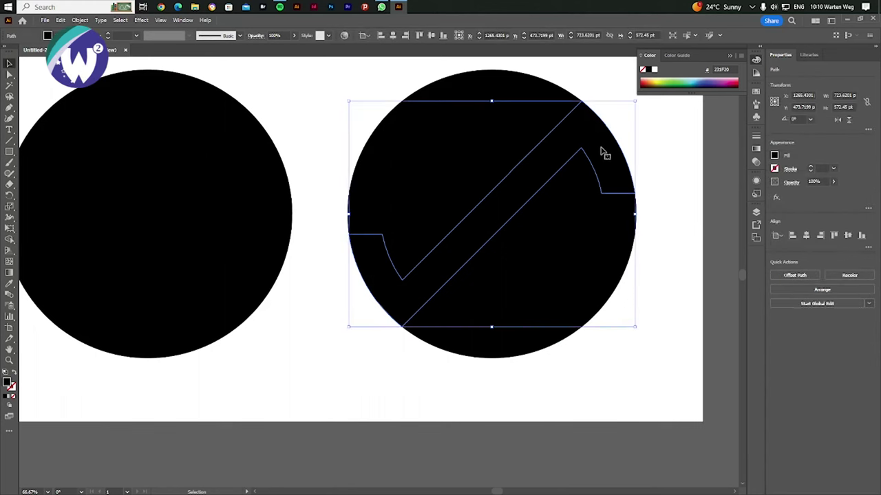
pyautogui.keyDown('shift'); pyautogui.click(496, 118); pyautogui.keyUp('shift')
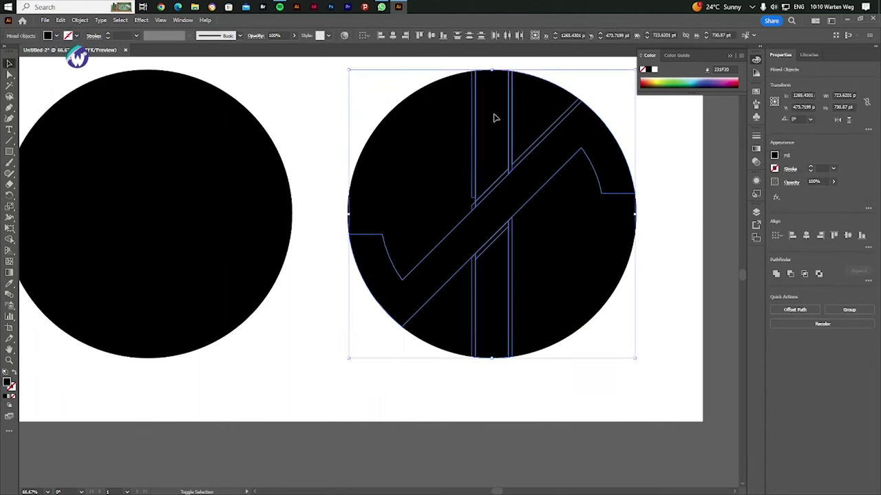
pyautogui.rightClick(489, 113)
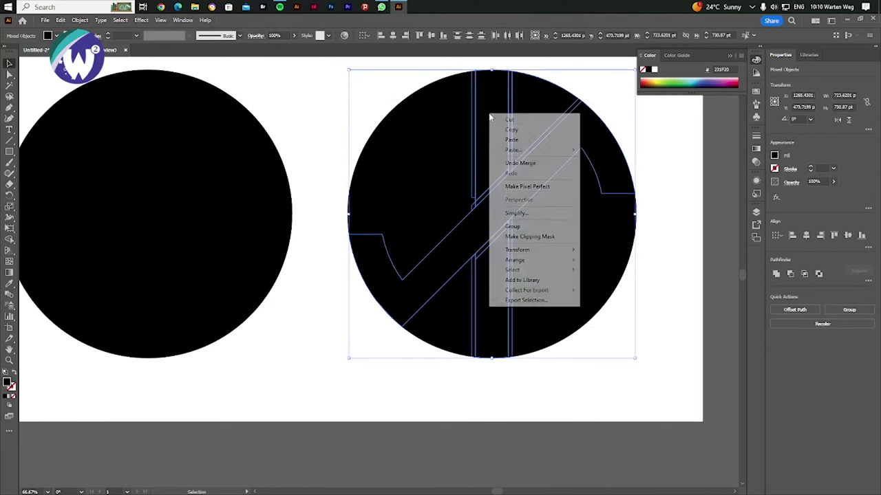
pyautogui.click(527, 64)
pyautogui.rightClick(500, 102)
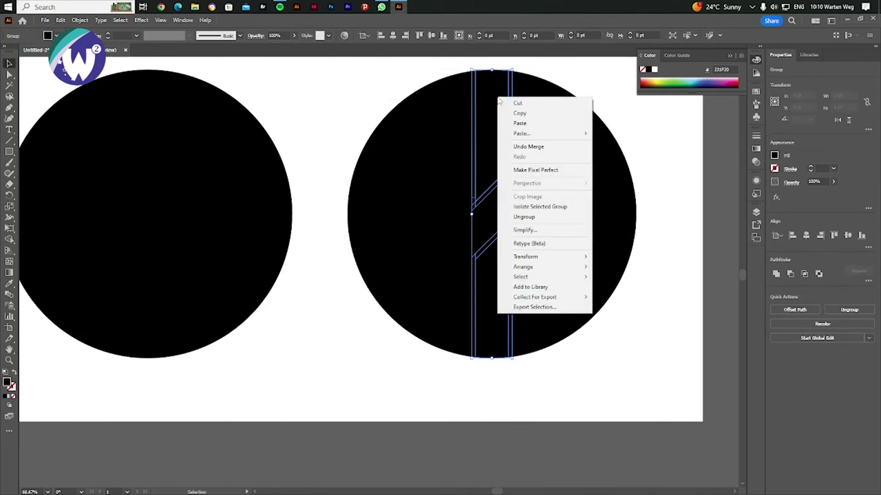
pyautogui.click(526, 218)
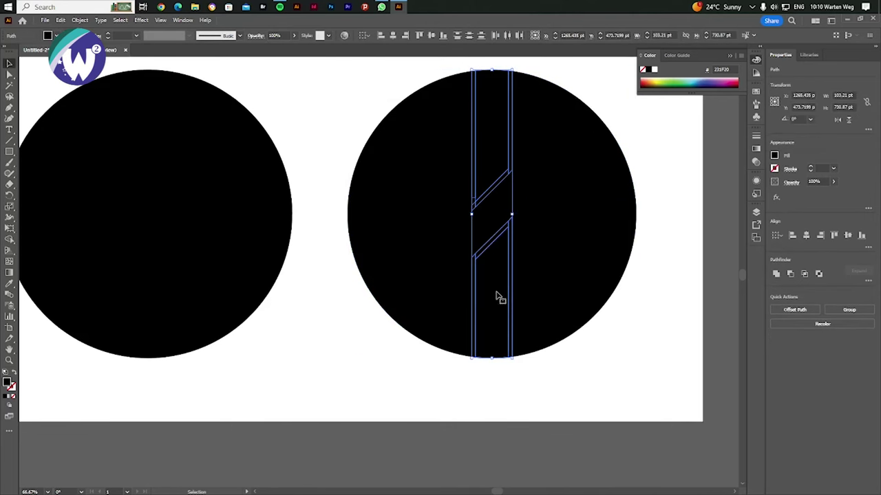
pyautogui.click(598, 317)
# Shift-select all the emblem pieces, test-move them off the artboard, and undo the move.
pyautogui.click(578, 307)
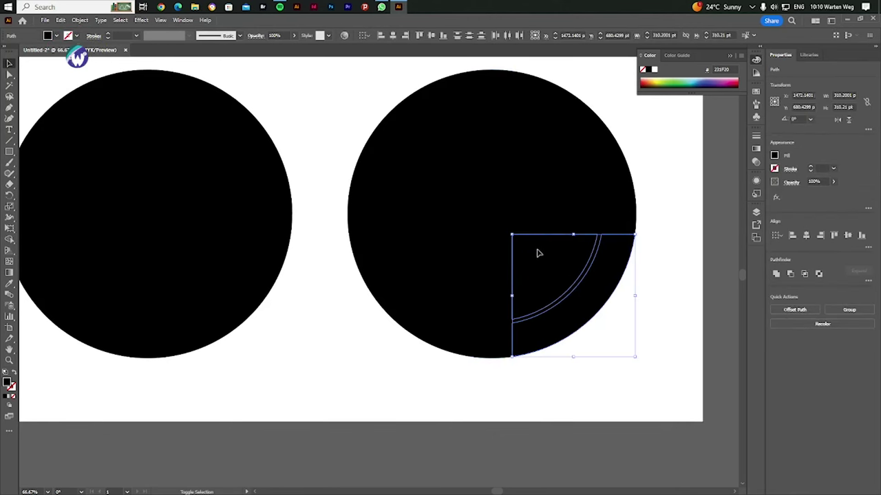
pyautogui.keyDown('shift'); pyautogui.click(574, 187); pyautogui.keyUp('shift')
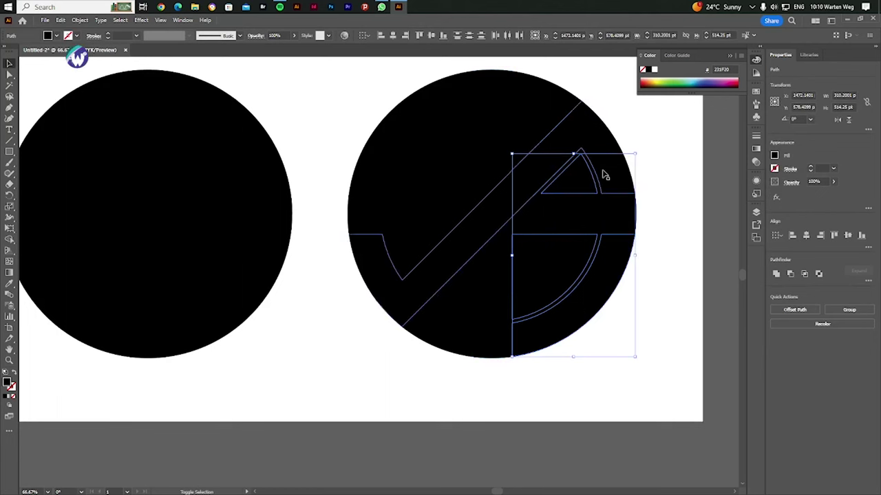
pyautogui.keyDown('shift'); pyautogui.click(603, 173); pyautogui.keyUp('shift')
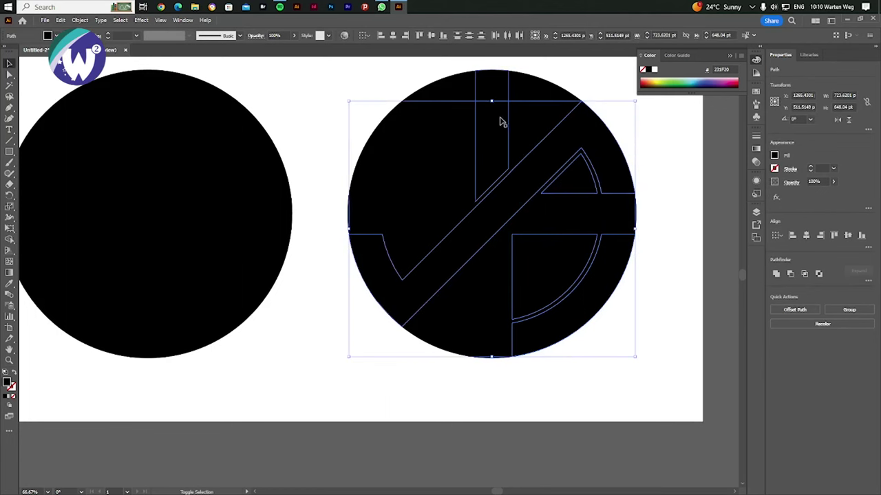
pyautogui.keyDown('shift'); pyautogui.click(501, 123); pyautogui.keyUp('shift')
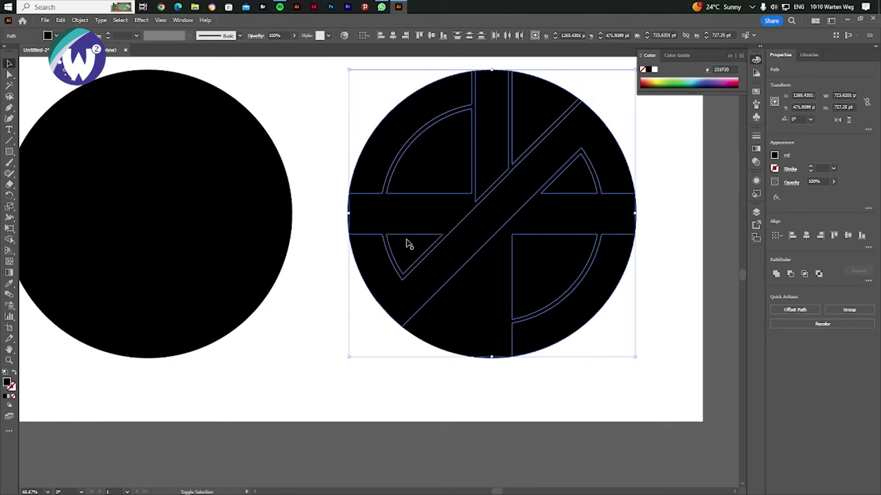
pyautogui.keyDown('shift'); pyautogui.click(419, 212); pyautogui.keyUp('shift')
pyautogui.keyDown('shift'); pyautogui.click(466, 353); pyautogui.keyUp('shift')
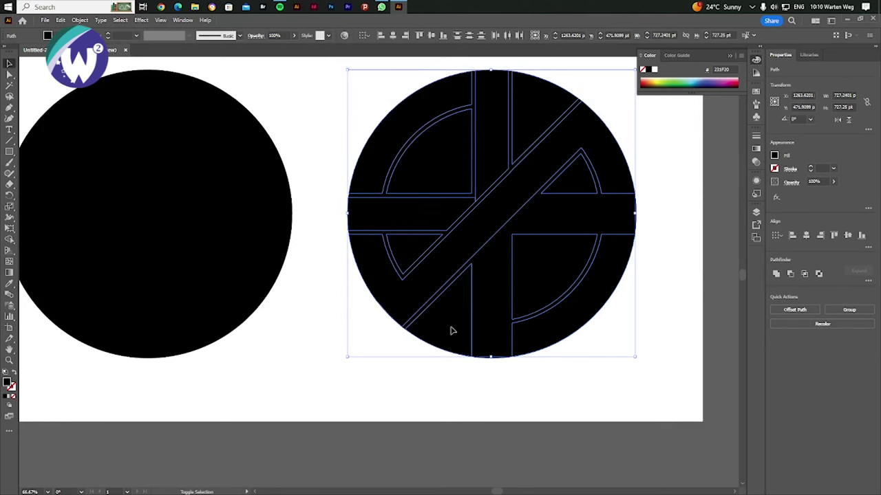
pyautogui.keyDown('shift'); pyautogui.click(486, 305); pyautogui.keyUp('shift')
pyautogui.keyDown('alt'); pyautogui.scroll(-1, 634, 288); pyautogui.keyUp('alt')
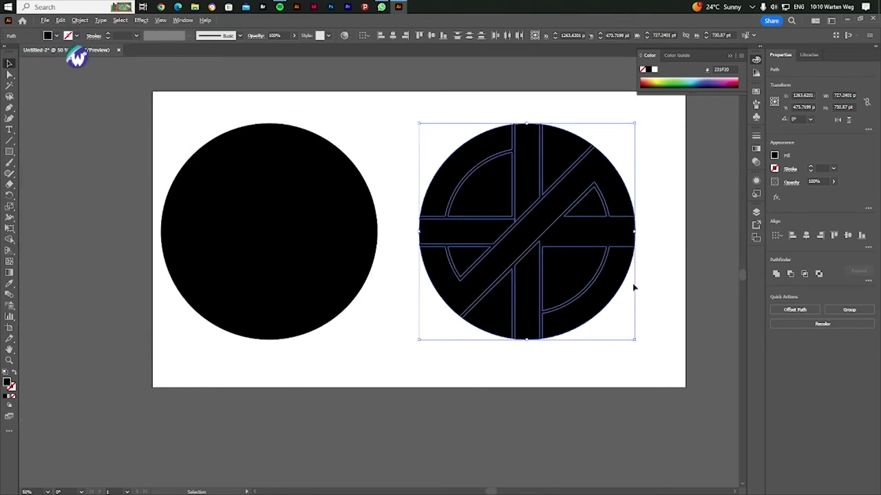
pyautogui.keyDown('alt'); pyautogui.scroll(-1, 629, 281); pyautogui.keyUp('alt')
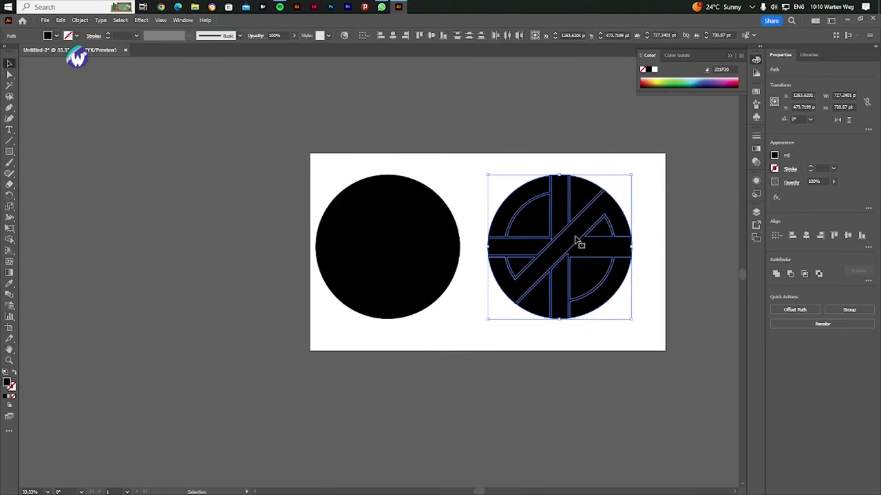
pyautogui.moveTo(577, 241); pyautogui.dragTo(219, 290)
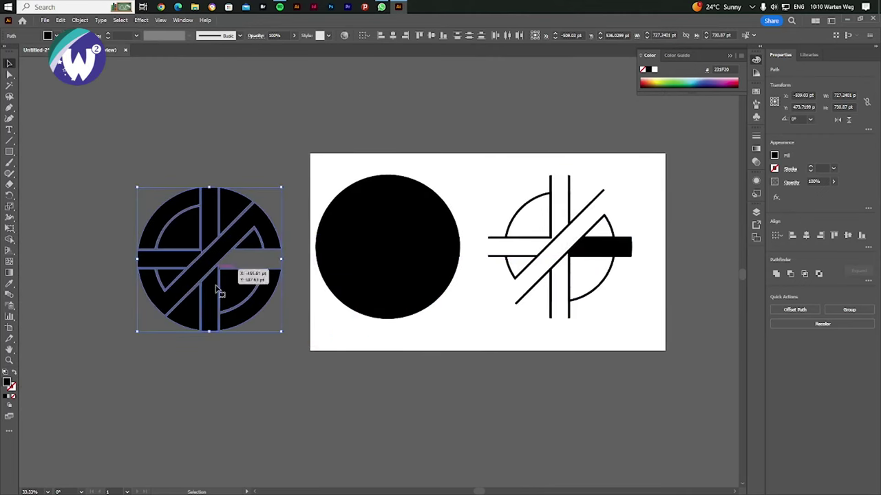
pyautogui.hotkey('ctrl', 'z')
# Select the whole right emblem and build the horizontal band's right arm as one Shape Builder shape.
pyautogui.press('a')
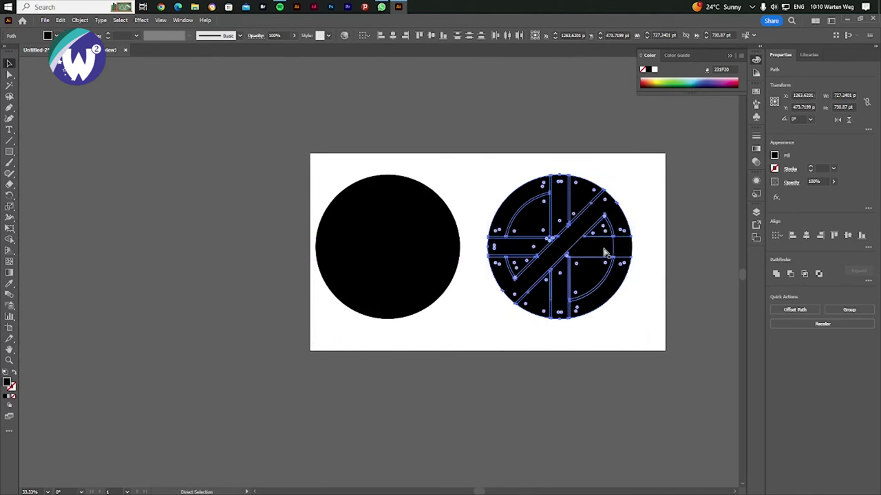
pyautogui.press('v')
pyautogui.moveTo(647, 163); pyautogui.dragTo(481, 351)
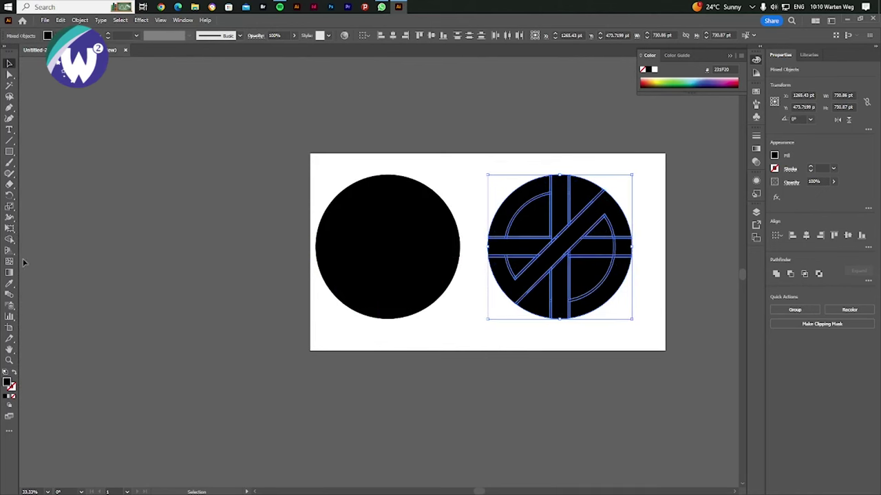
pyautogui.click(9, 240)
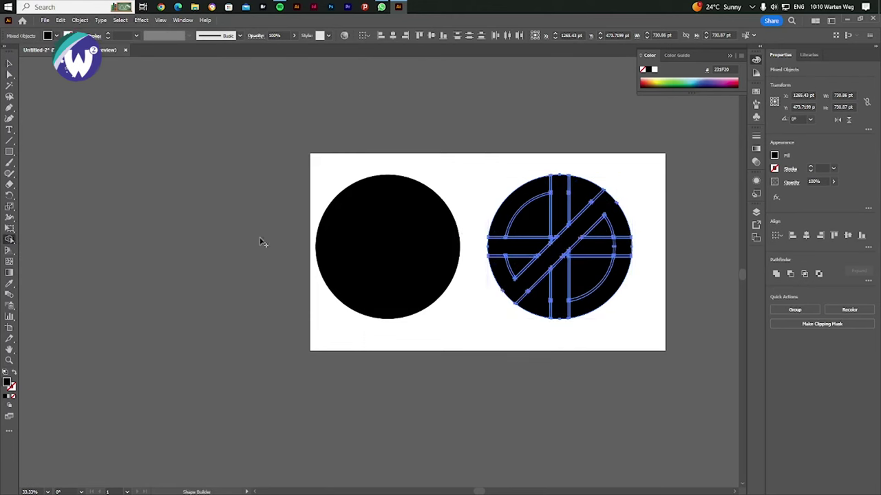
pyautogui.click(624, 251)
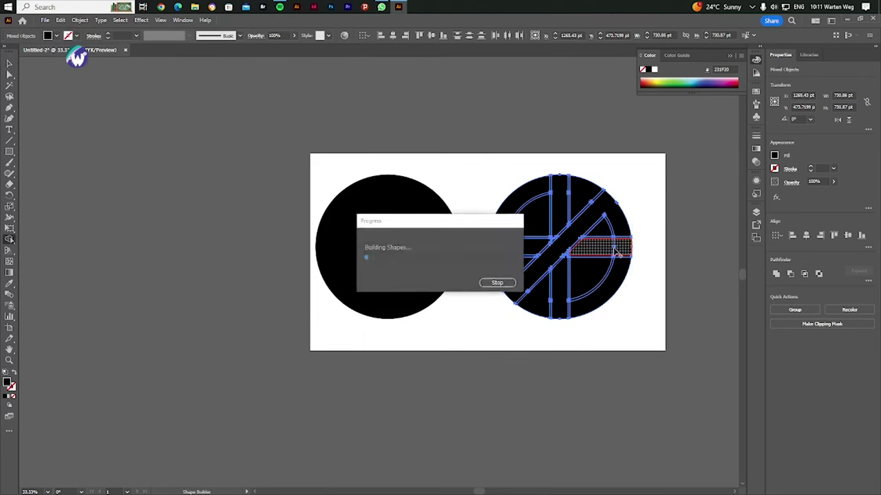
pyautogui.scroll(3, 633, 244)
pyautogui.scroll(1, 451, 269)
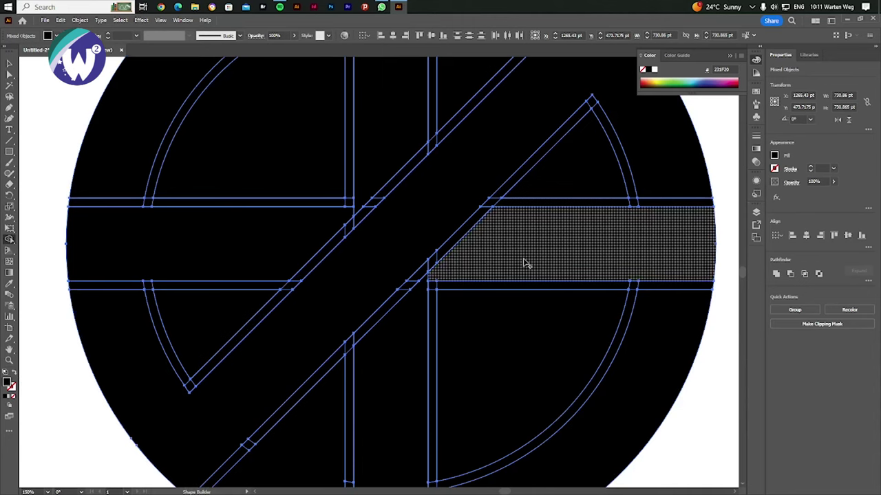
pyautogui.scroll(-2, 526, 263)
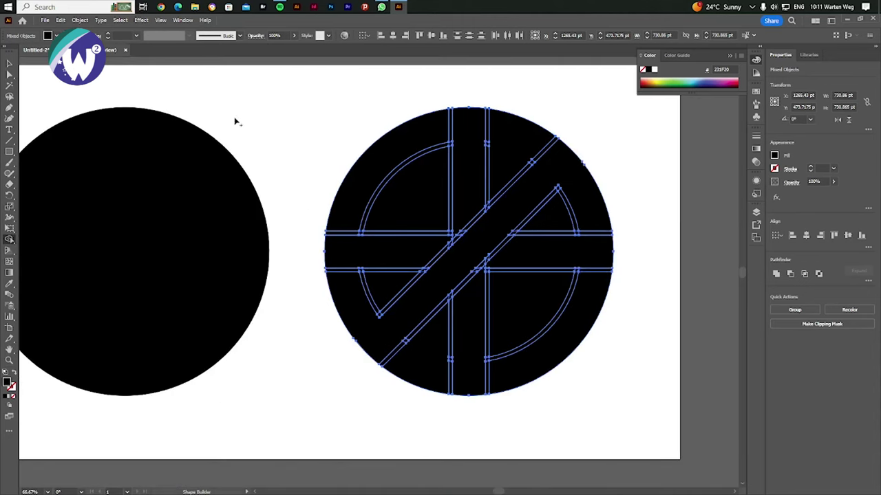
# Merge the upper-left arc, lower vertical bar and horizontal band regions with Shape Builder drags.
pyautogui.press('v')
pyautogui.click(631, 117)
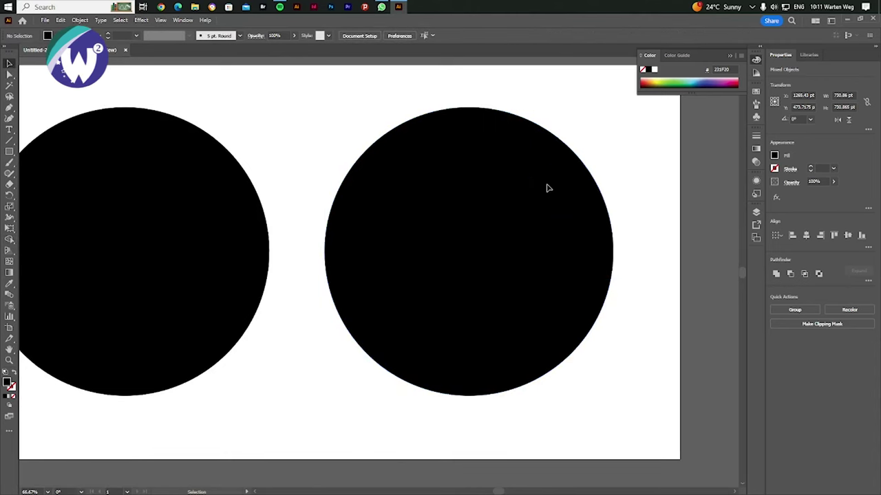
pyautogui.click(547, 174)
pyautogui.moveTo(471, 155); pyautogui.dragTo(390, 165)
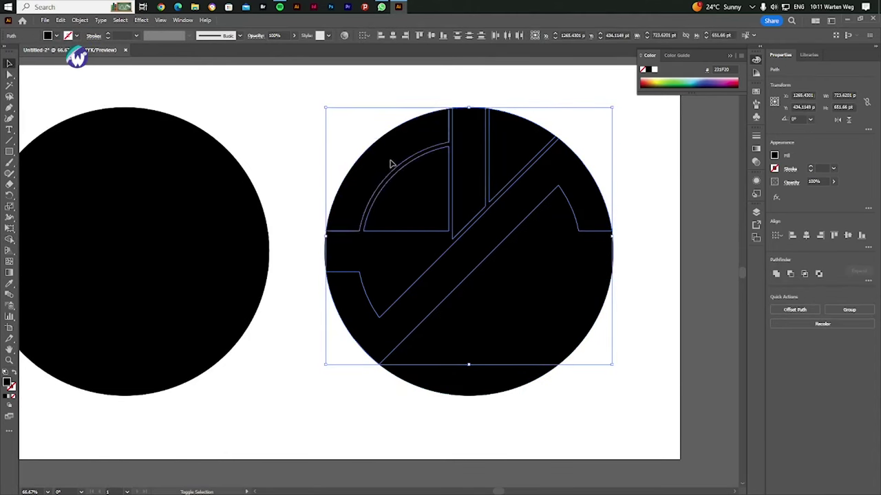
pyautogui.moveTo(398, 279)
pyautogui.mouseDown()
pyautogui.moveTo(456, 349)
pyautogui.moveTo(435, 353)
pyautogui.moveTo(540, 353)
pyautogui.mouseUp()
pyautogui.moveTo(549, 316)
pyautogui.mouseDown()
pyautogui.moveTo(536, 255)
pyautogui.moveTo(543, 223)
pyautogui.mouseUp()
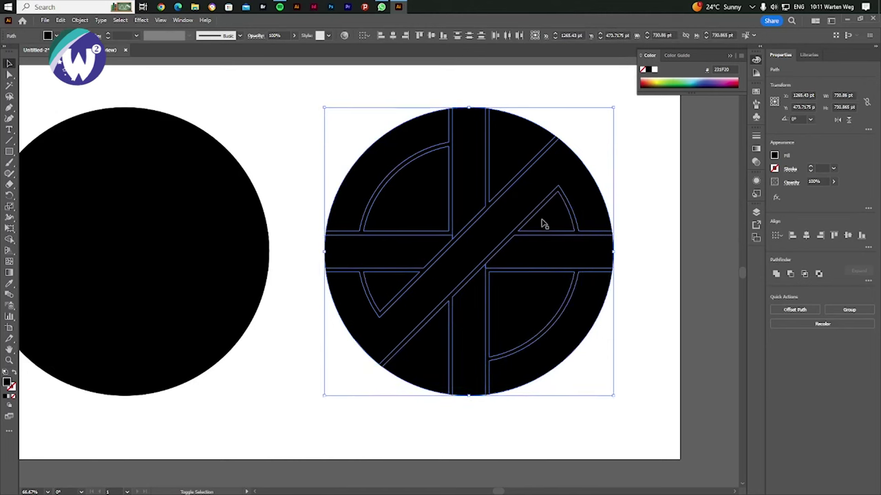
pyautogui.scroll(-2, 550, 219)
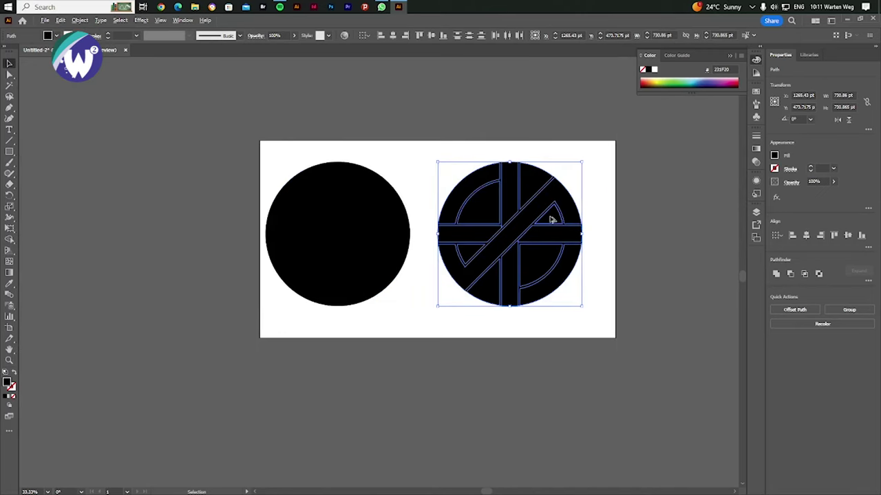
# Fill the emblem pink, move it aside, and delete the leftover black outline lines.
pyautogui.doubleClick(8, 382)
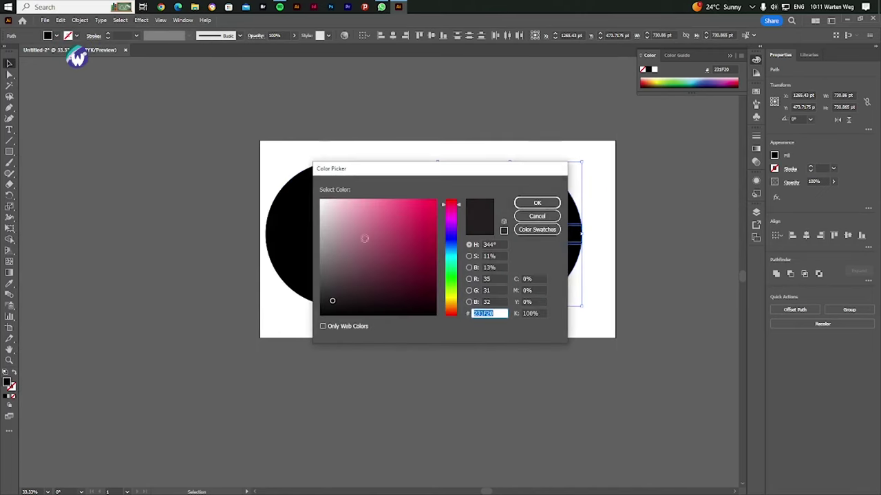
pyautogui.click(423, 209)
pyautogui.click(520, 204)
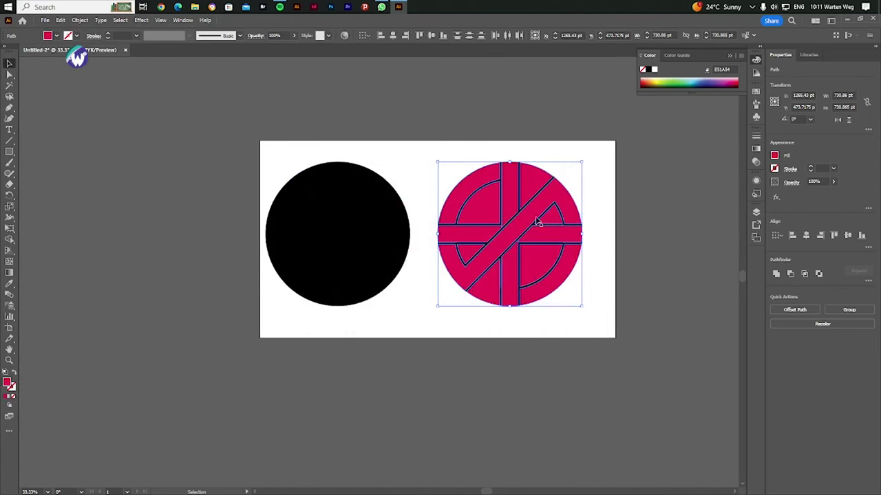
pyautogui.moveTo(535, 222); pyautogui.dragTo(635, 408)
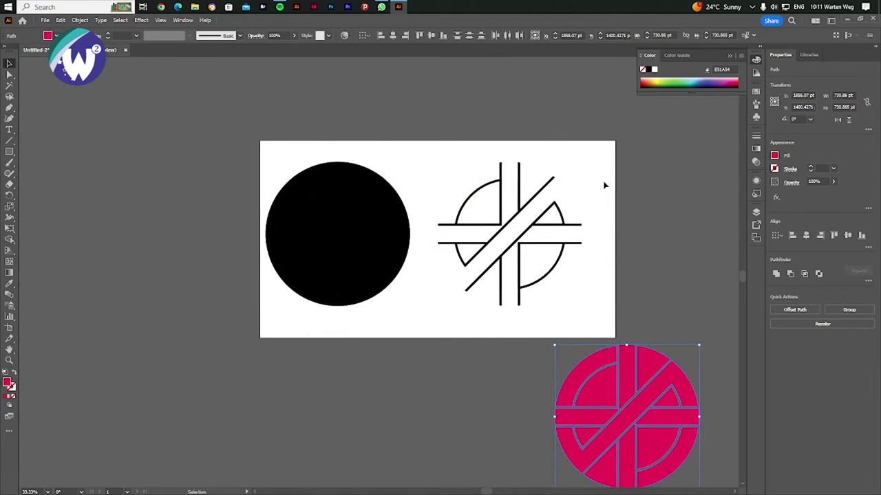
pyautogui.click(452, 309)
pyautogui.press('Delete')
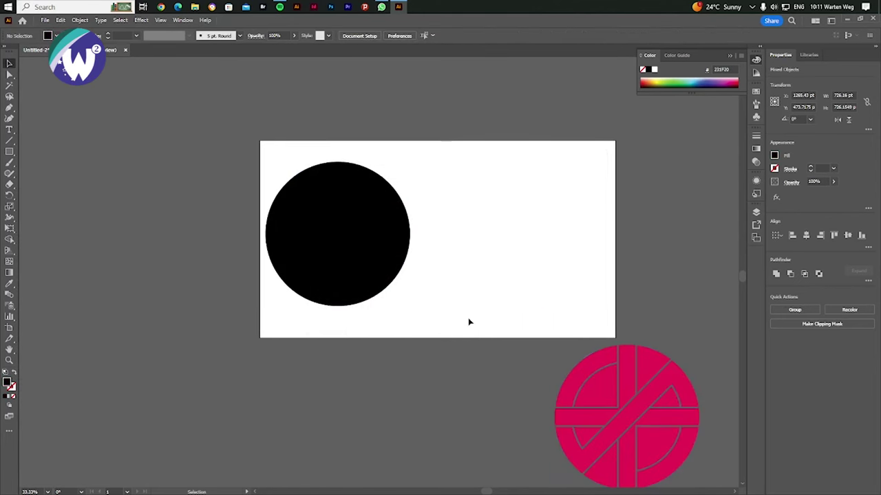
# Move the emblem back onto the artboard and eyedrop the black fill from the left circle.
pyautogui.scroll(-4, 703, 377)
pyautogui.moveTo(633, 364)
pyautogui.mouseDown()
pyautogui.moveTo(532, 219)
pyautogui.moveTo(527, 162)
pyautogui.mouseUp()
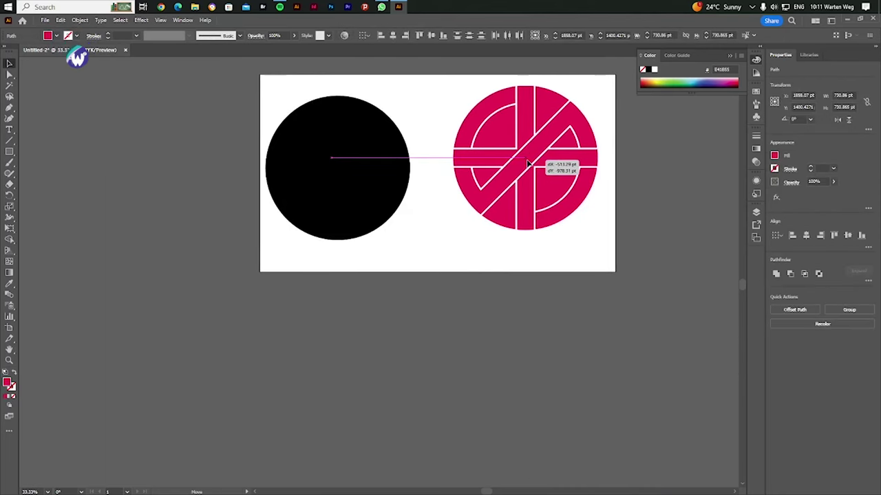
pyautogui.moveTo(528, 163); pyautogui.dragTo(521, 173)
pyautogui.press('i')
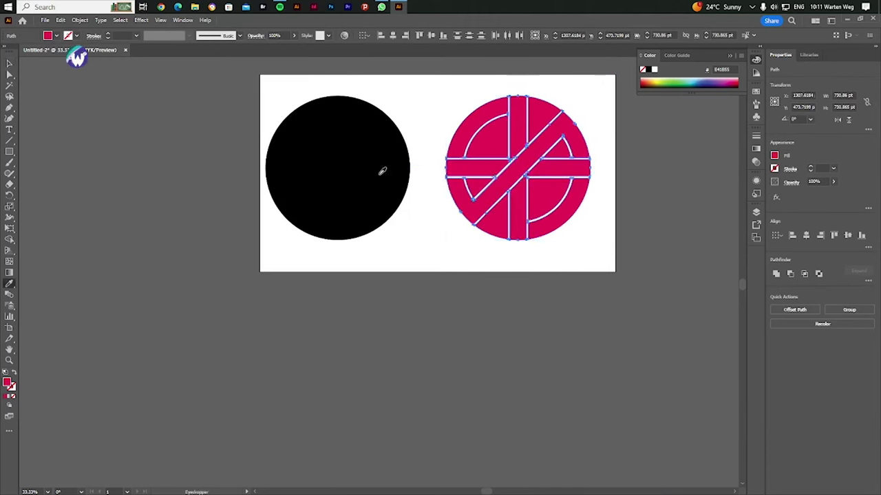
pyautogui.click(383, 172)
pyautogui.hotkey('ctrl', 'shift', 'a')
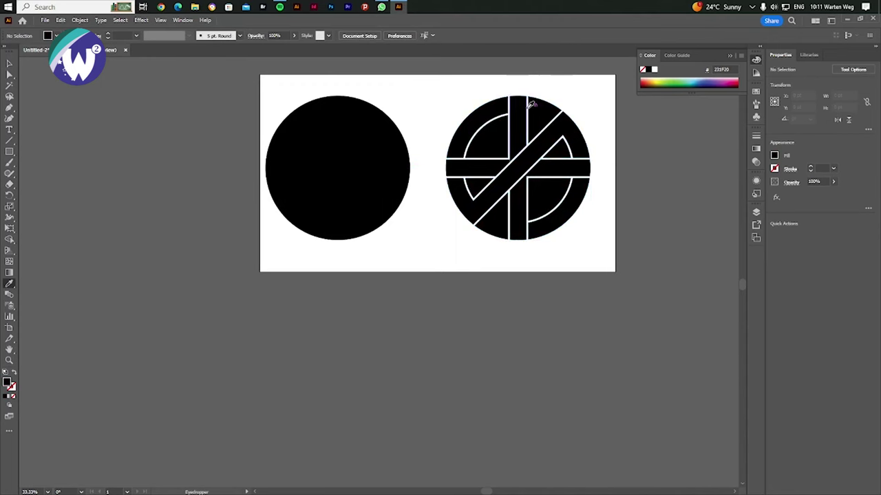
# Create a 3-point star triangle below the emblem and rotate it 90° to point right.
pyautogui.scroll(2, 513, 90)
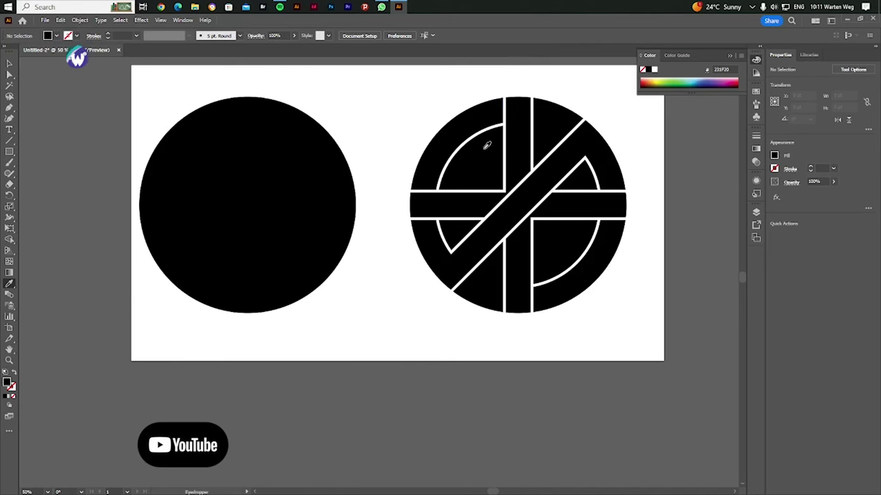
pyautogui.click(9, 151)
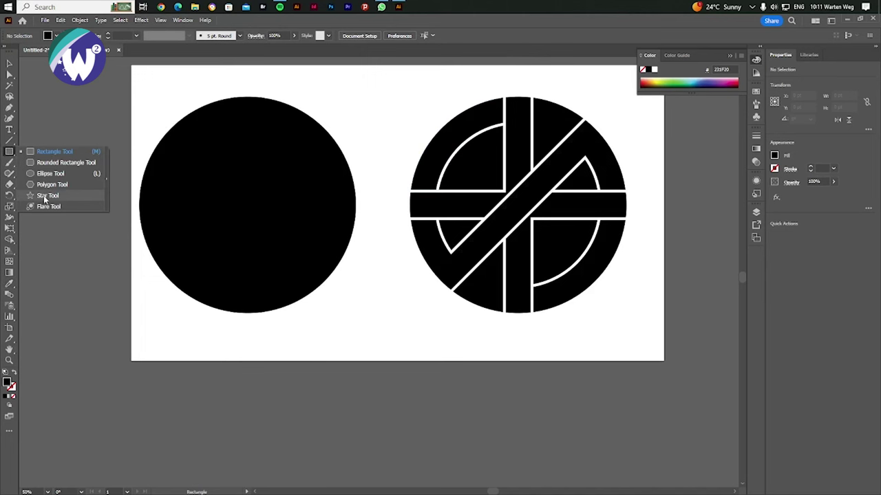
pyautogui.click(48, 196)
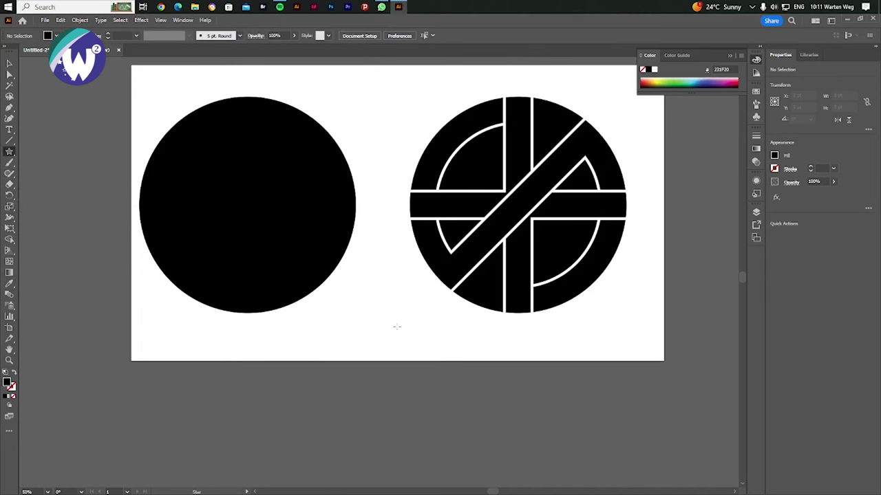
pyautogui.click(395, 305)
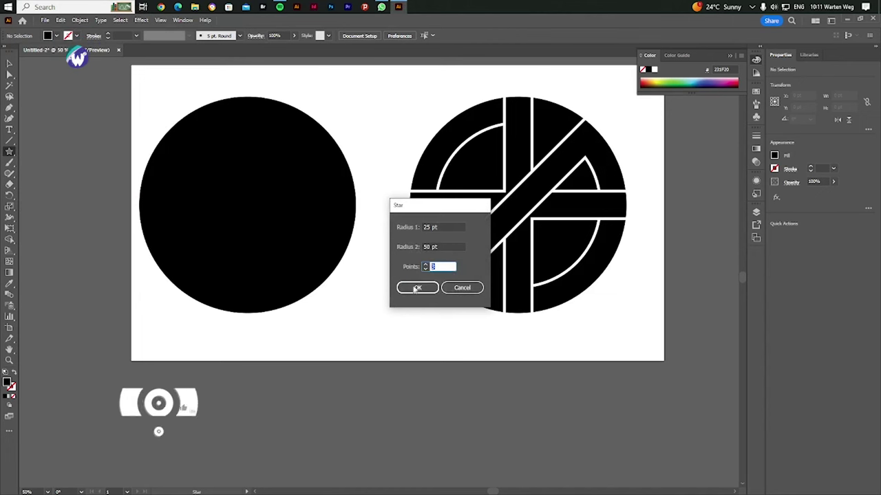
pyautogui.click(417, 287)
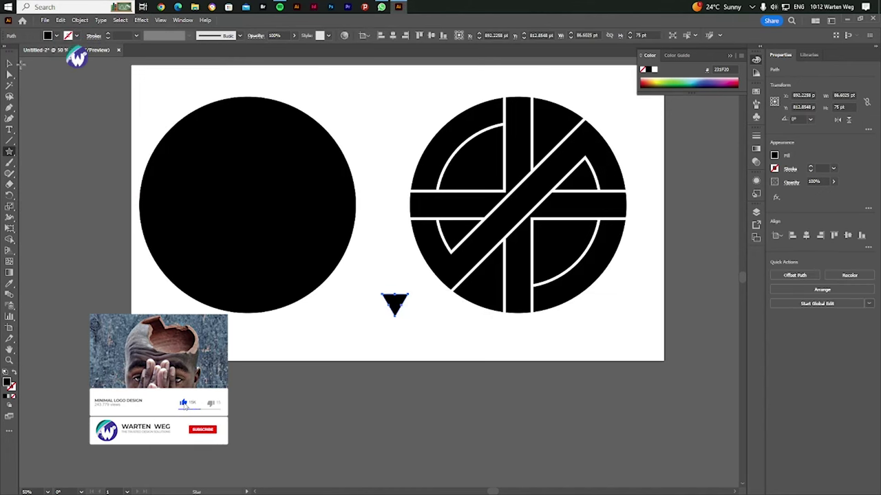
pyautogui.click(11, 63)
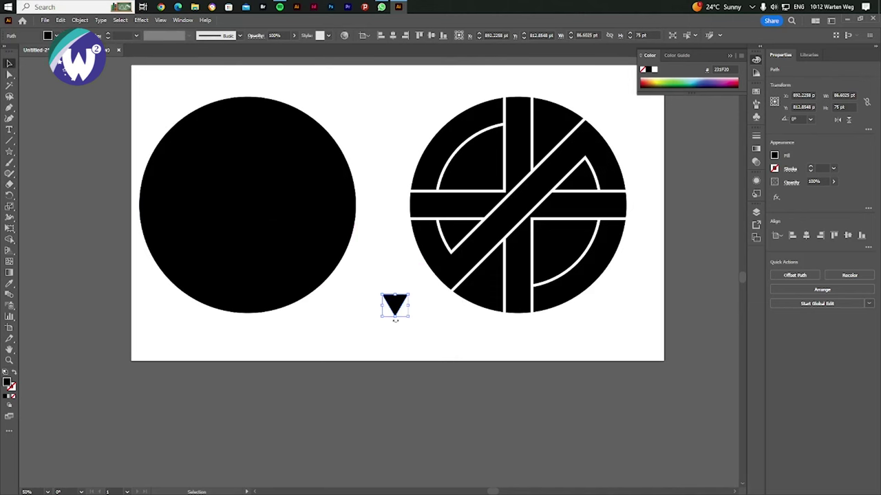
pyautogui.moveTo(395, 320)
pyautogui.mouseDown()
pyautogui.moveTo(423, 301)
pyautogui.moveTo(545, 337)
pyautogui.mouseUp()
# Duplicate the triangle slightly left and make the right-hand copy white.
pyautogui.scroll(1, 545, 337)
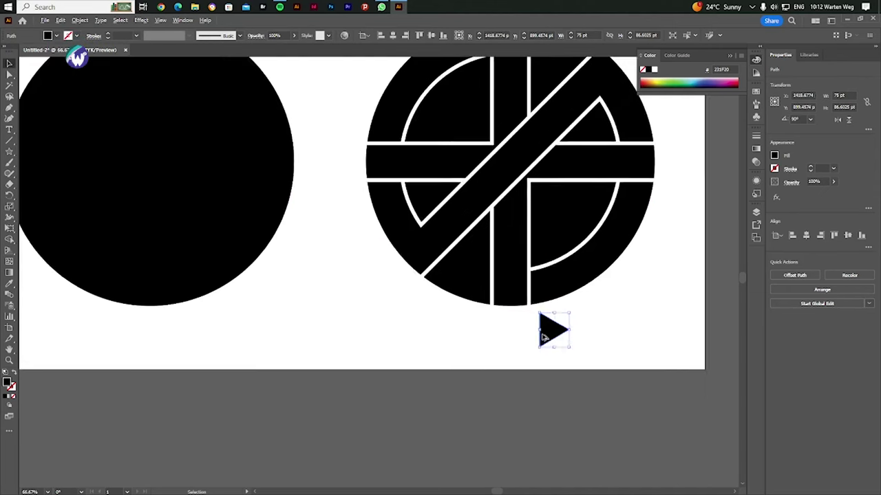
pyautogui.scroll(1, 545, 336)
pyautogui.scroll(1, 545, 337)
pyautogui.moveTo(571, 331); pyautogui.dragTo(538, 326)
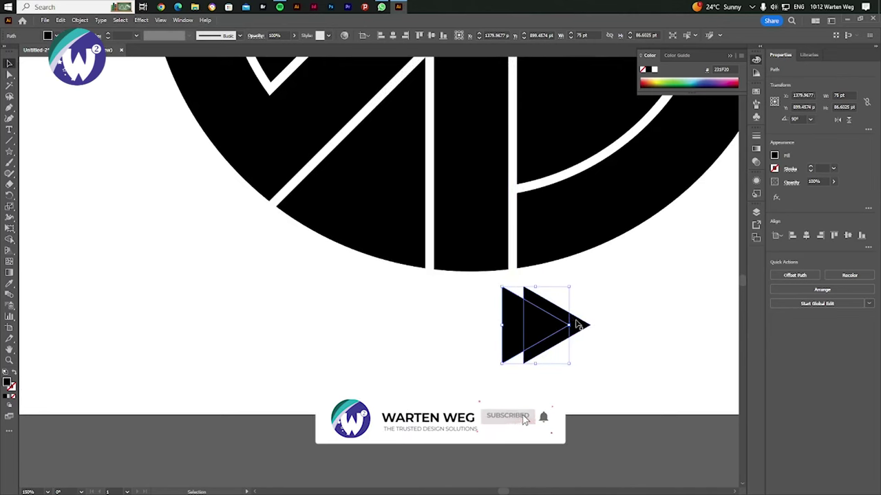
pyautogui.click(580, 328)
pyautogui.press('i')
pyautogui.click(604, 311)
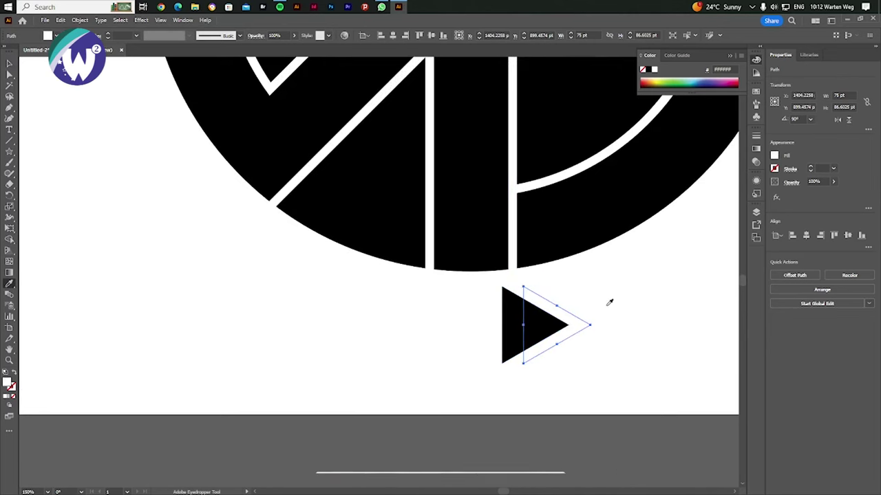
pyautogui.click(10, 64)
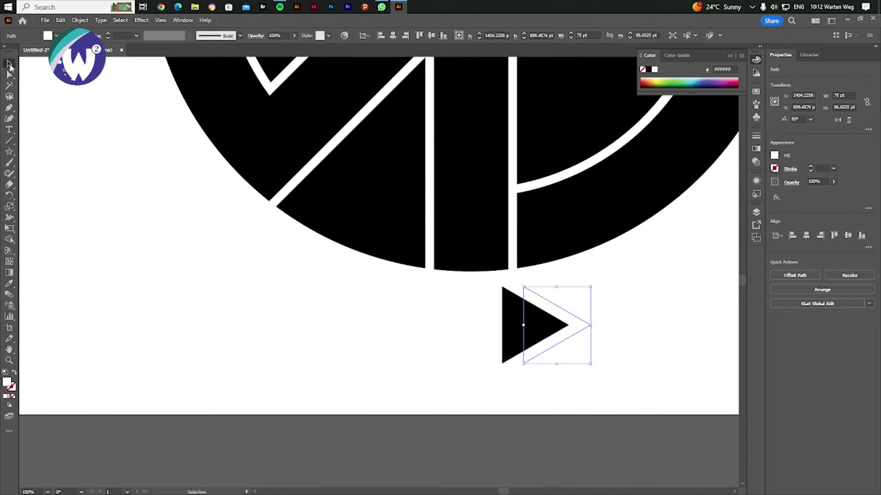
# Copy the black triangle, whiten and offset a copy left into a chevron, and recolour one black.
pyautogui.click(544, 328)
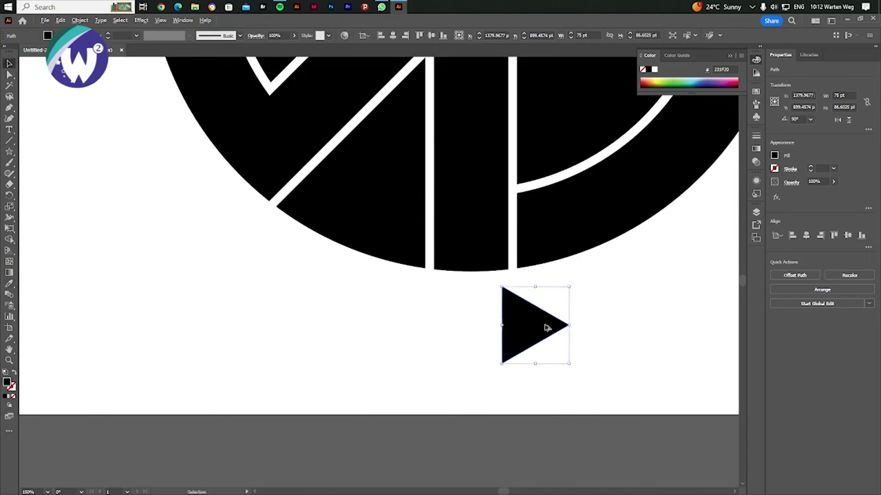
pyautogui.moveTo(545, 329); pyautogui.dragTo(534, 328)
pyautogui.press('i')
pyautogui.click(449, 342)
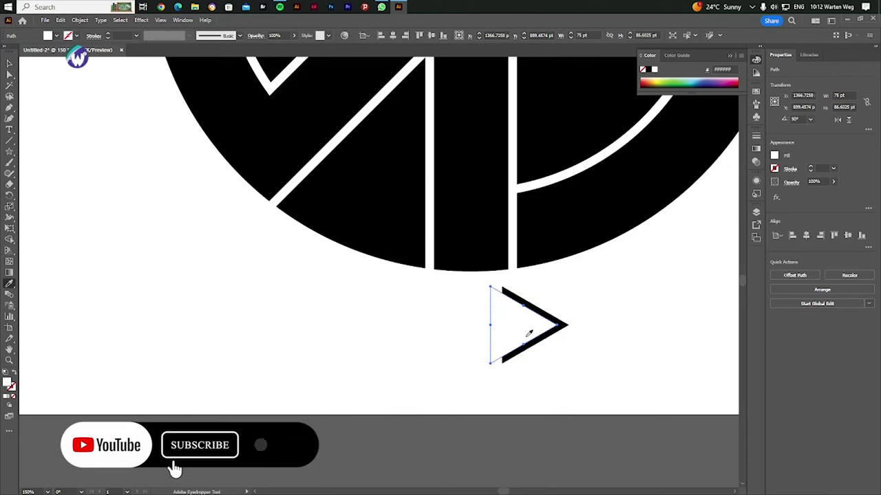
pyautogui.moveTo(536, 333); pyautogui.dragTo(509, 333)
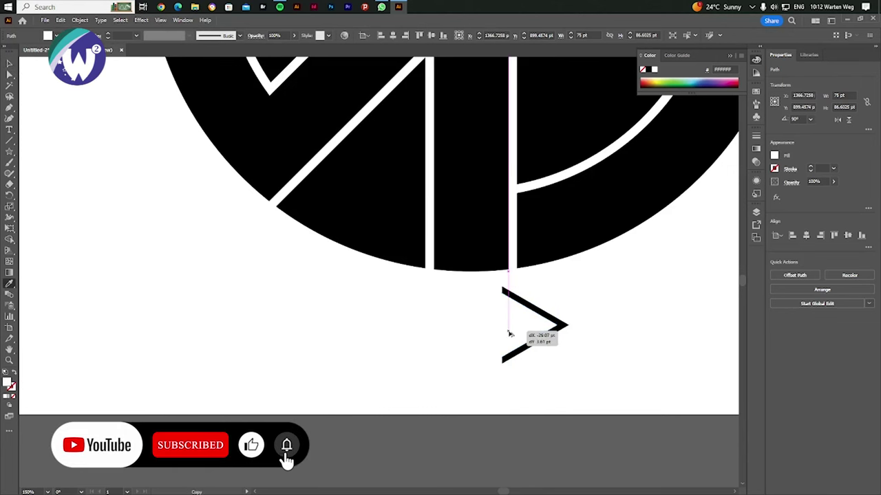
pyautogui.press('i')
pyautogui.click(502, 255)
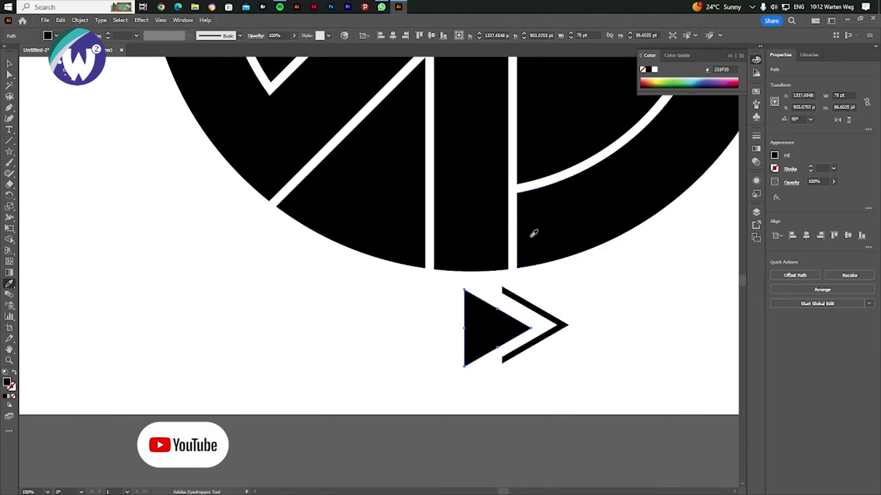
pyautogui.click(9, 66)
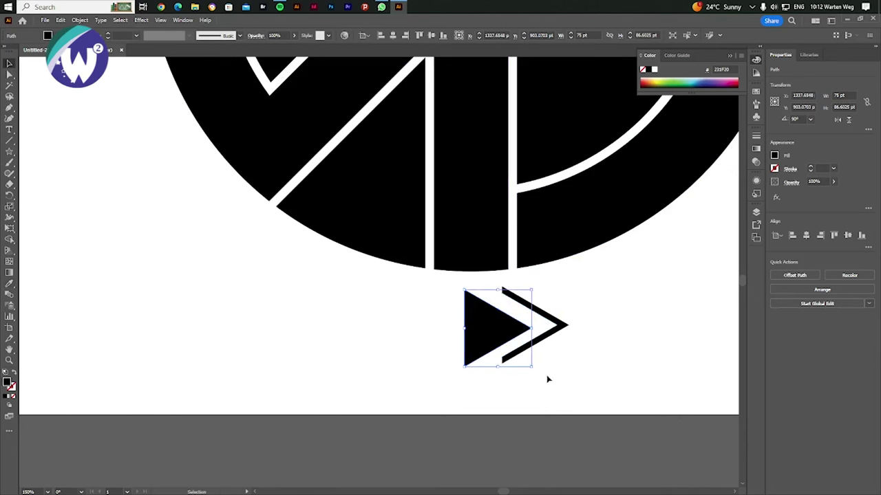
# Set the black triangle beside the chevron, copy the pair onto the emblem, and group the spare set.
pyautogui.moveTo(497, 335)
pyautogui.mouseDown()
pyautogui.moveTo(553, 308)
pyautogui.moveTo(549, 243)
pyautogui.moveTo(538, 242)
pyautogui.moveTo(497, 345)
pyautogui.mouseUp()
pyautogui.keyDown('shift'); pyautogui.click(524, 341); pyautogui.keyUp('shift')
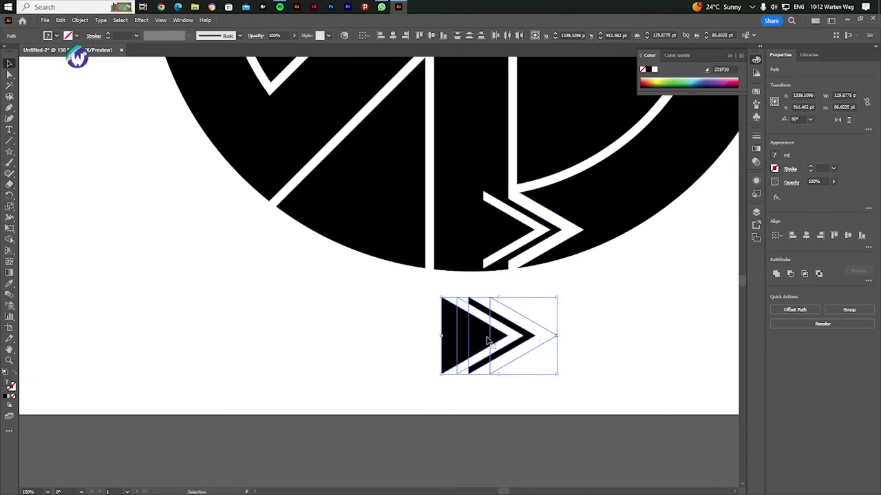
pyautogui.rightClick(487, 337)
pyautogui.click(510, 190)
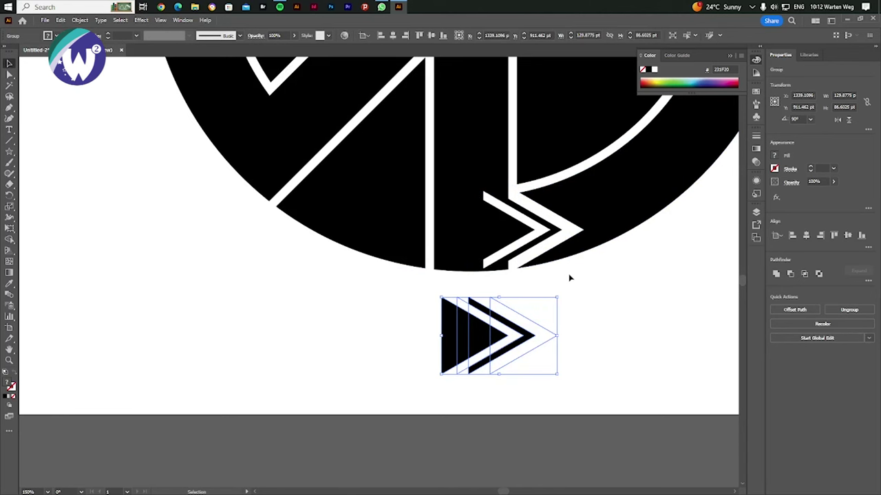
# Select the emblem's chevron paths and merge the right chevron pieces with the Shape Builder.
pyautogui.click(518, 196)
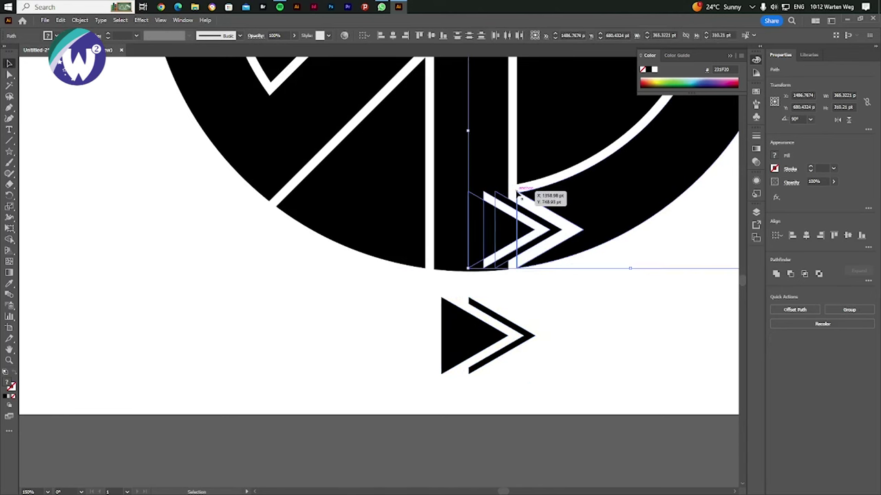
pyautogui.click(10, 239)
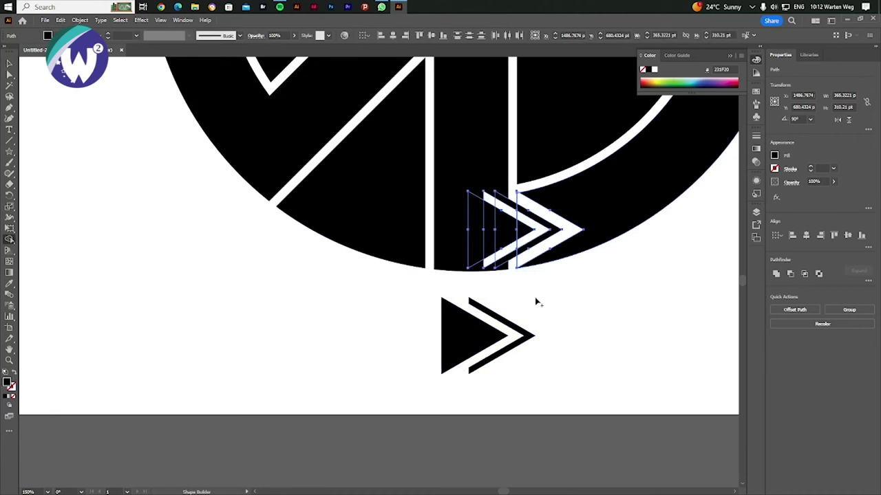
pyautogui.scroll(1, 546, 234)
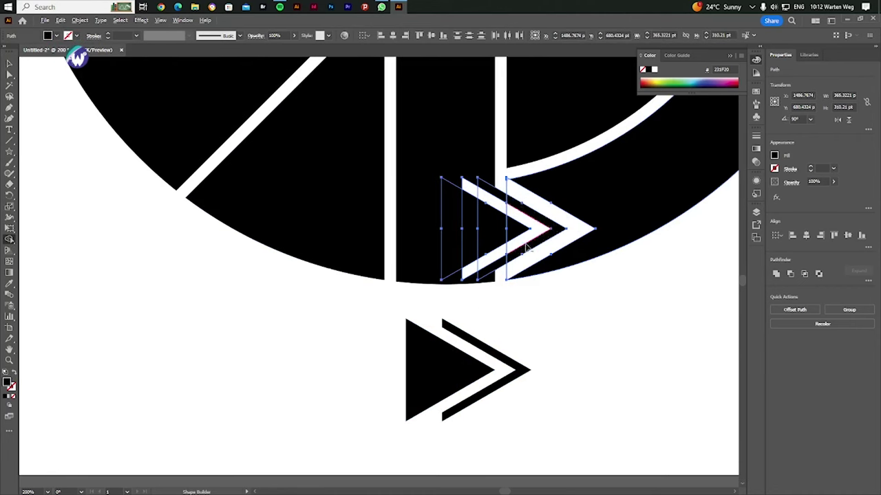
pyautogui.moveTo(551, 236); pyautogui.dragTo(525, 258)
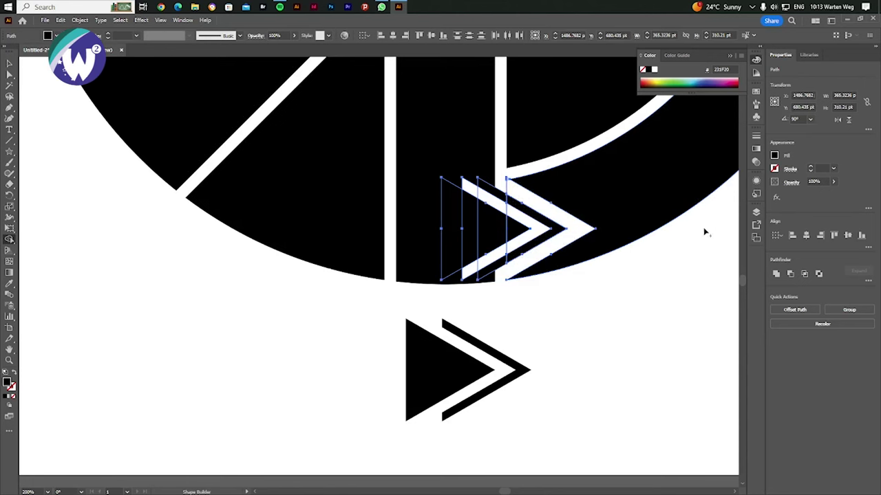
pyautogui.scroll(2, 507, 181)
pyautogui.scroll(1, 507, 180)
pyautogui.scroll(2, 507, 181)
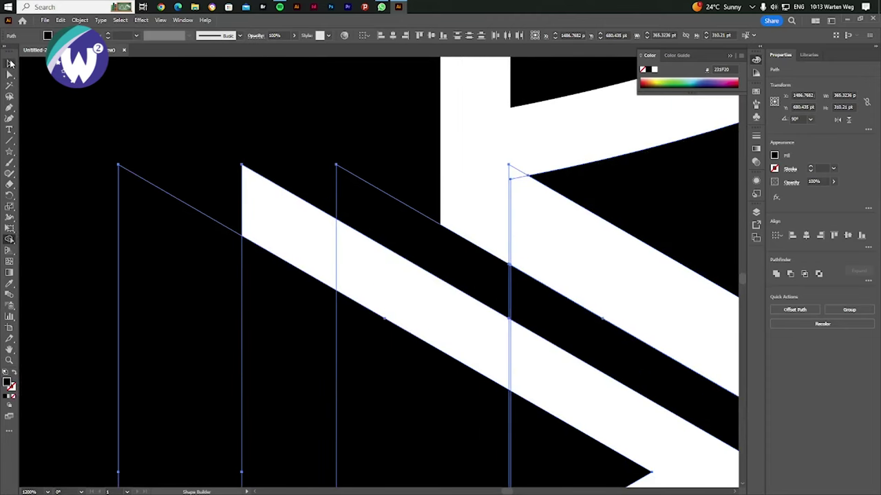
pyautogui.click(10, 64)
pyautogui.scroll(-3, 486, 300)
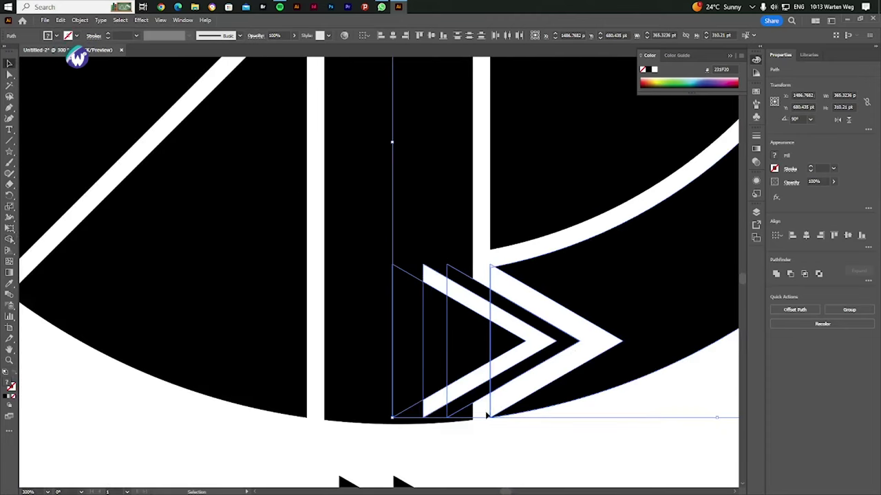
# Delete the stray chevron paths and position a fresh copy of the chevron group on the emblem.
pyautogui.click(543, 440)
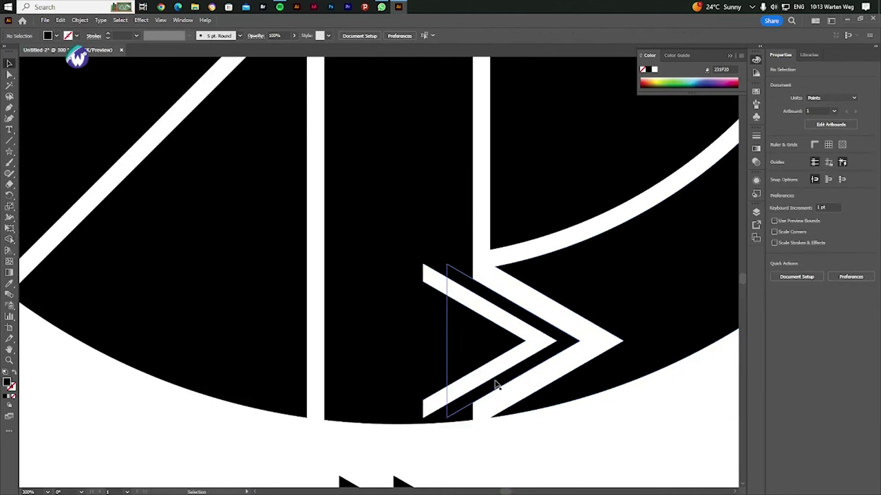
pyautogui.moveTo(493, 410); pyautogui.dragTo(478, 406)
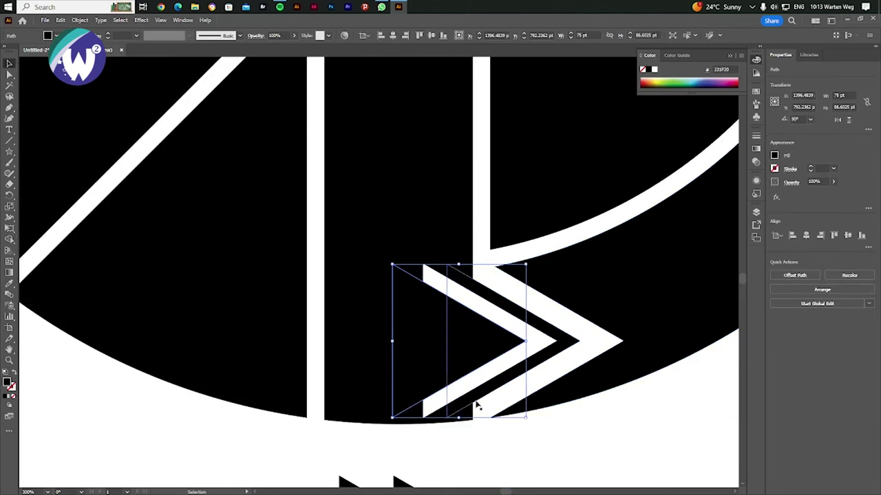
pyautogui.keyDown('shift'); pyautogui.click(480, 259); pyautogui.keyUp('shift')
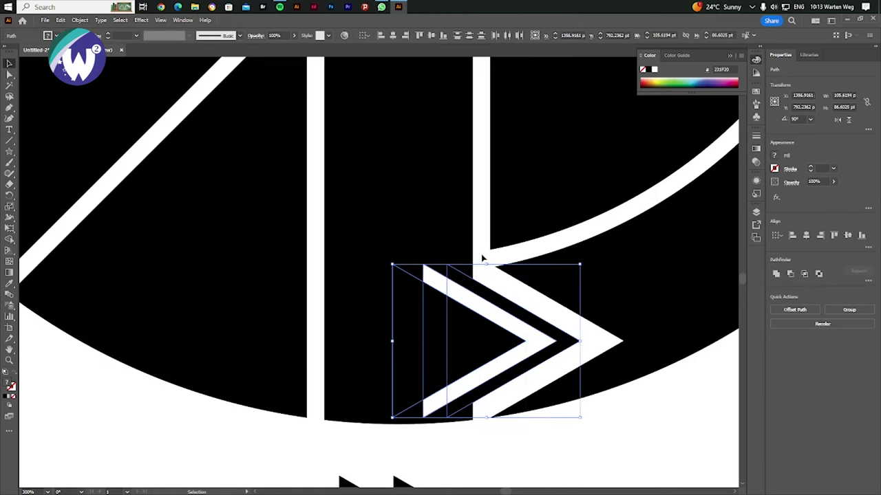
pyautogui.press('Delete')
pyautogui.scroll(-1, 393, 466)
pyautogui.click(413, 461)
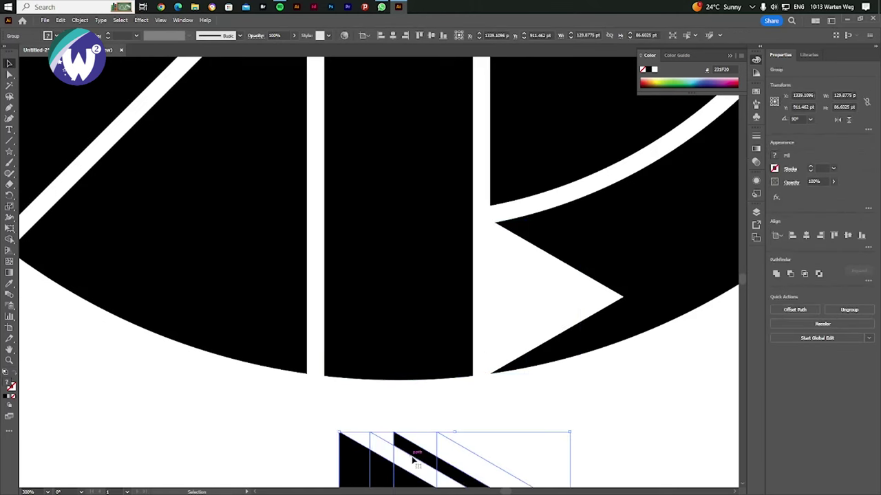
pyautogui.moveTo(413, 461); pyautogui.dragTo(529, 264)
pyautogui.scroll(1, 517, 267)
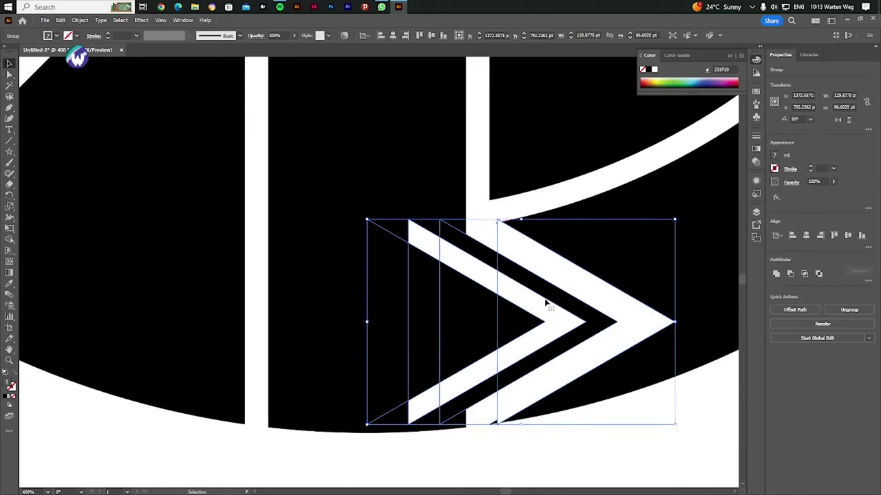
pyautogui.scroll(-2, 541, 206)
pyautogui.scroll(1, 509, 178)
pyautogui.moveTo(513, 173)
pyautogui.mouseDown()
pyautogui.moveTo(509, 183)
pyautogui.moveTo(510, 175)
pyautogui.mouseUp()
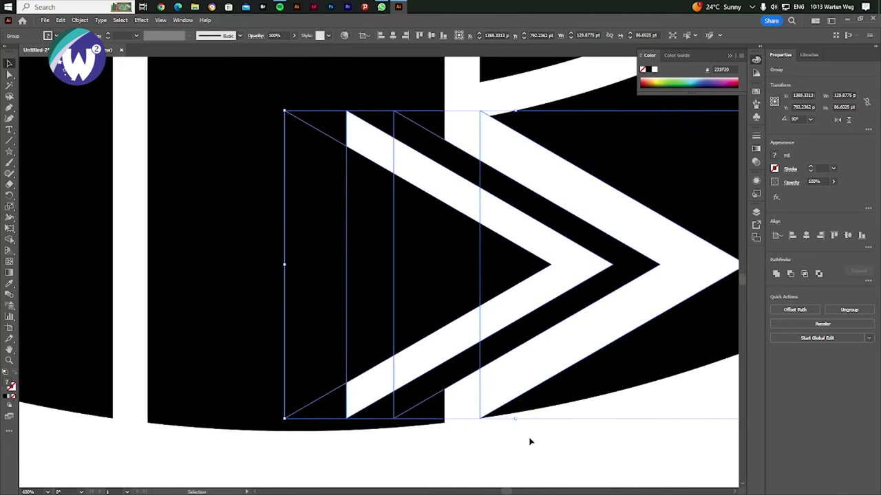
# Shape Builder-merge the lower bar, chevron, upper and left stripe regions into the notch shape.
pyautogui.moveTo(569, 441); pyautogui.dragTo(481, 114)
pyautogui.scroll(-3, 470, 327)
pyautogui.scroll(-1, 471, 325)
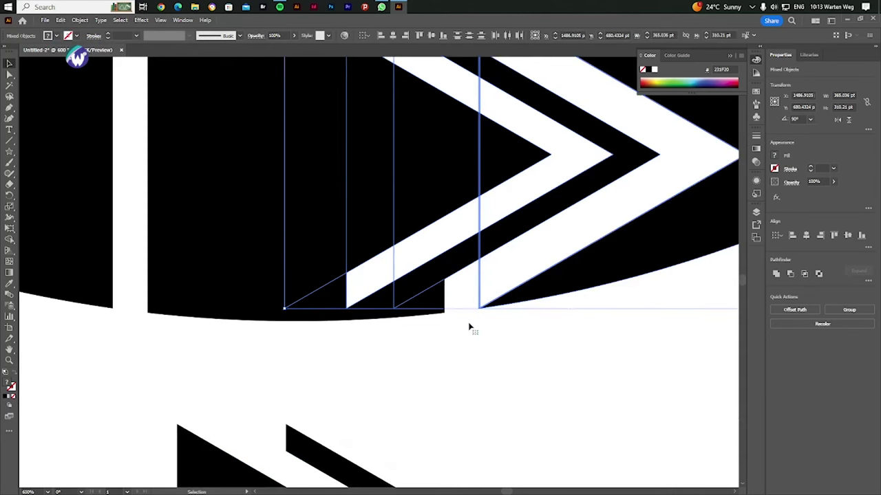
pyautogui.scroll(3, 472, 329)
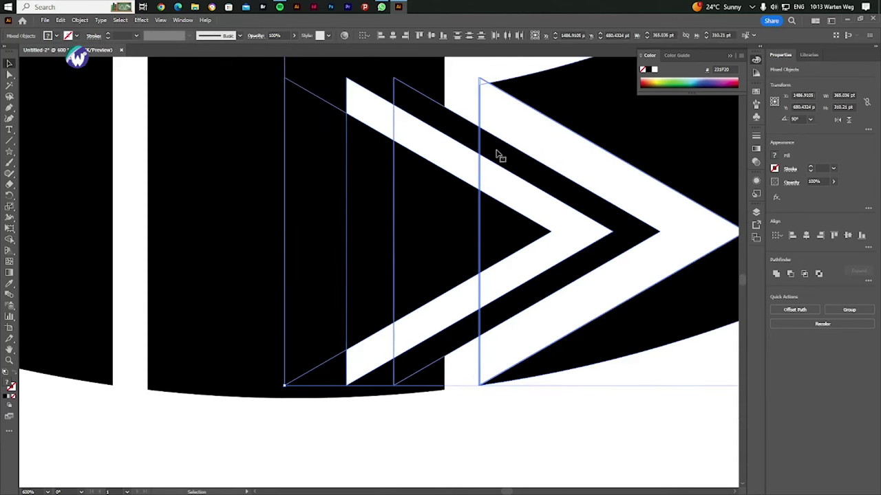
pyautogui.click(9, 239)
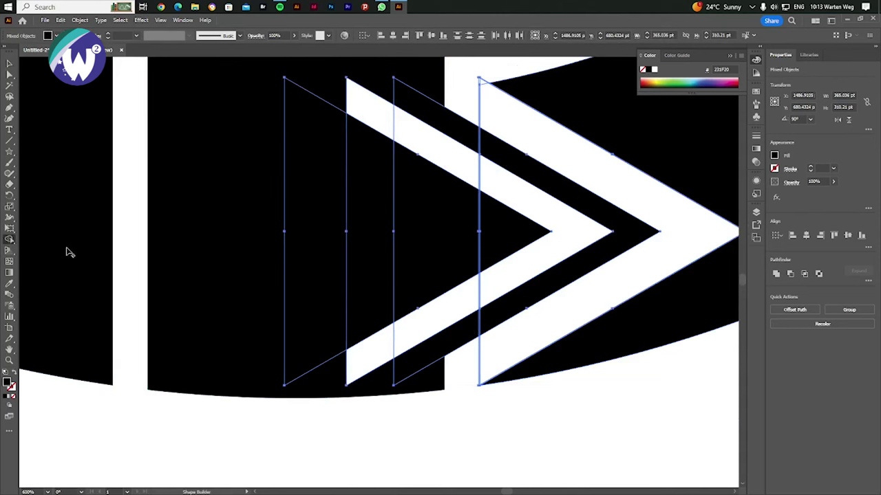
pyautogui.moveTo(464, 384); pyautogui.dragTo(561, 303)
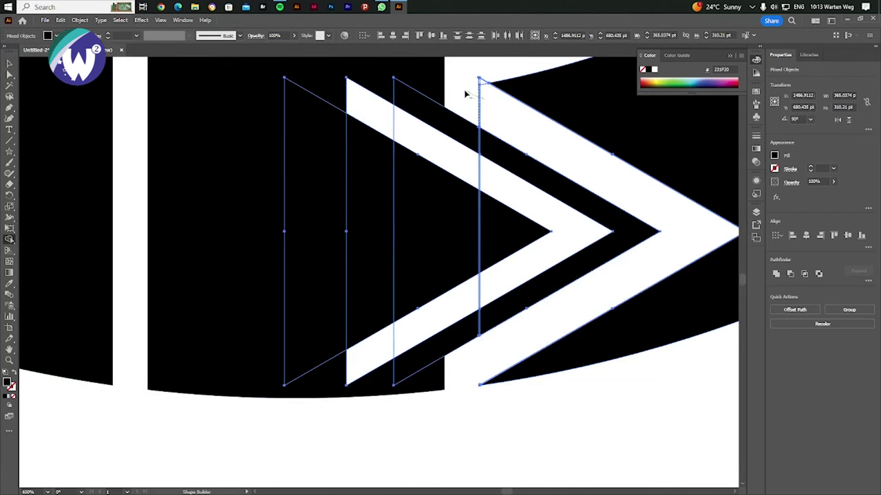
pyautogui.moveTo(465, 93); pyautogui.dragTo(487, 88)
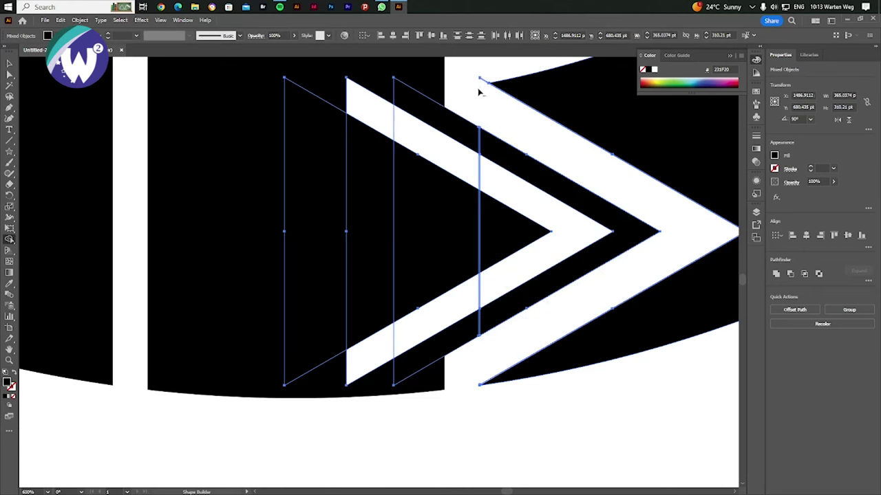
pyautogui.scroll(2, 478, 91)
pyautogui.scroll(2, 483, 82)
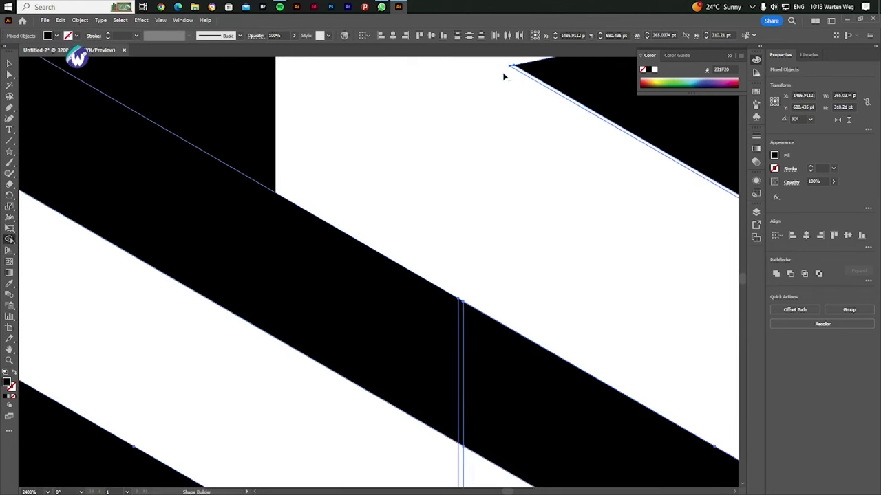
pyautogui.scroll(-3, 502, 81)
pyautogui.scroll(-2, 540, 75)
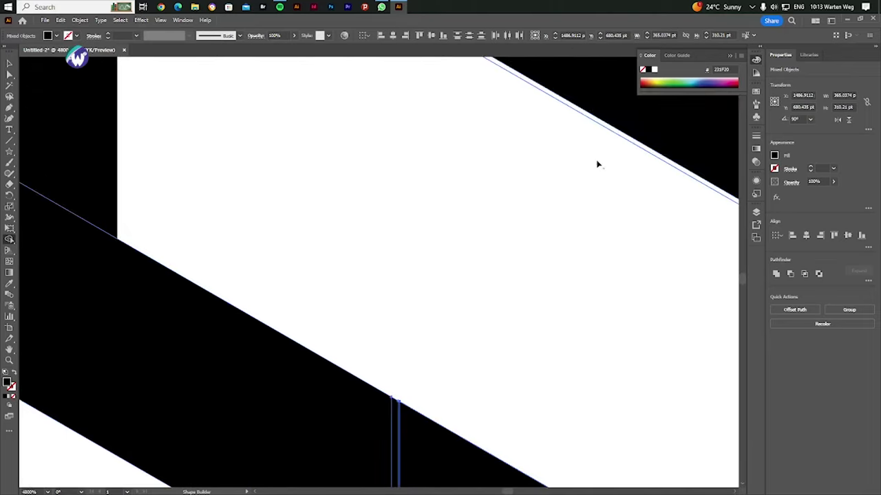
pyautogui.scroll(-2, 596, 163)
pyautogui.scroll(-2, 594, 188)
pyautogui.scroll(-1, 648, 256)
pyautogui.scroll(3, 676, 262)
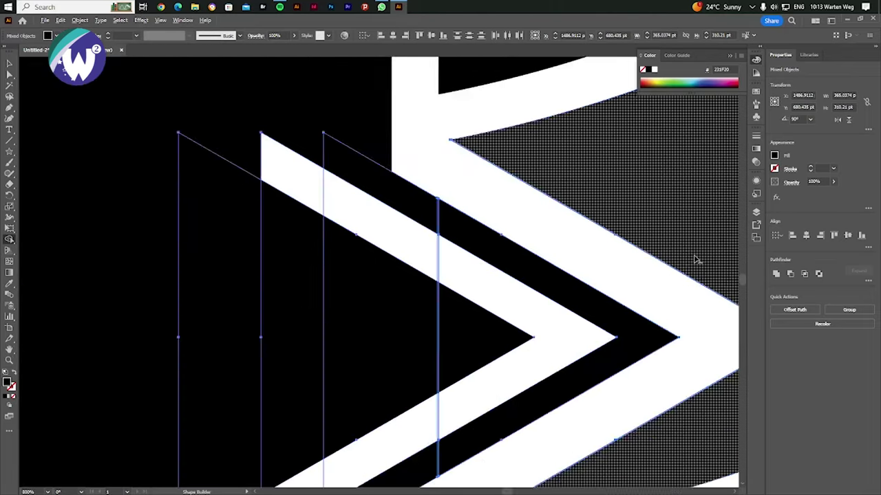
pyautogui.scroll(4, 696, 258)
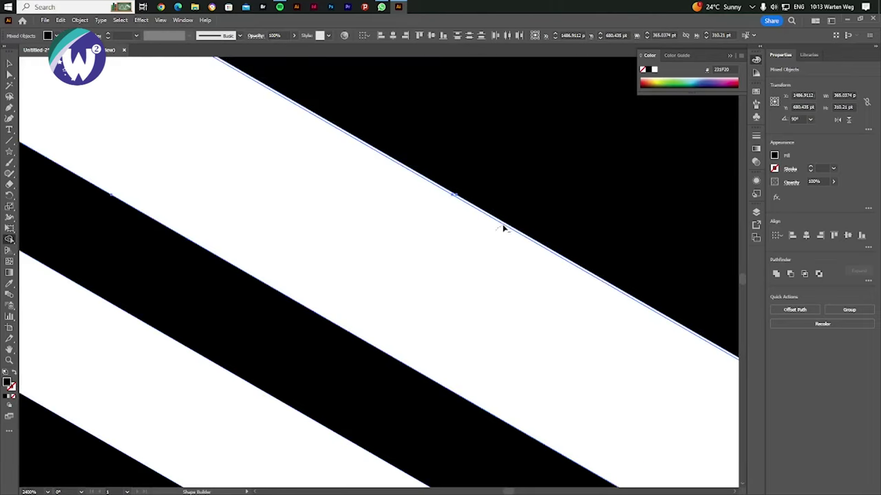
pyautogui.scroll(-3, 498, 229)
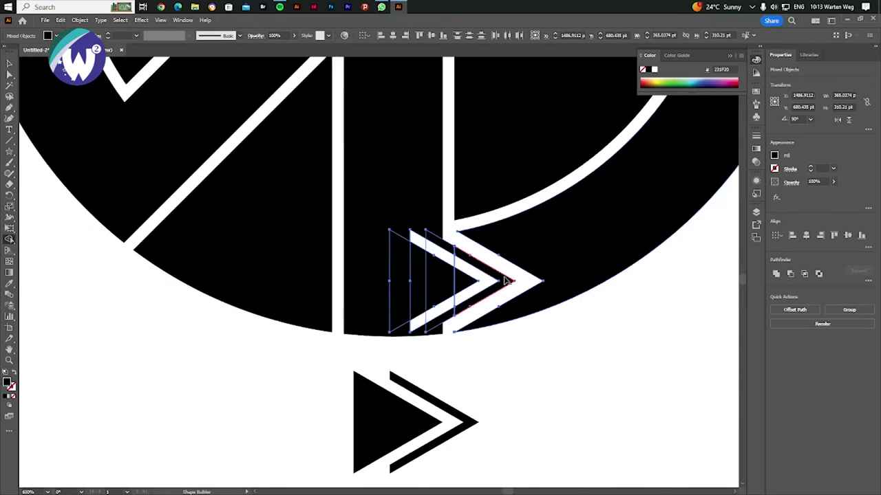
pyautogui.scroll(3, 493, 301)
pyautogui.scroll(1, 494, 299)
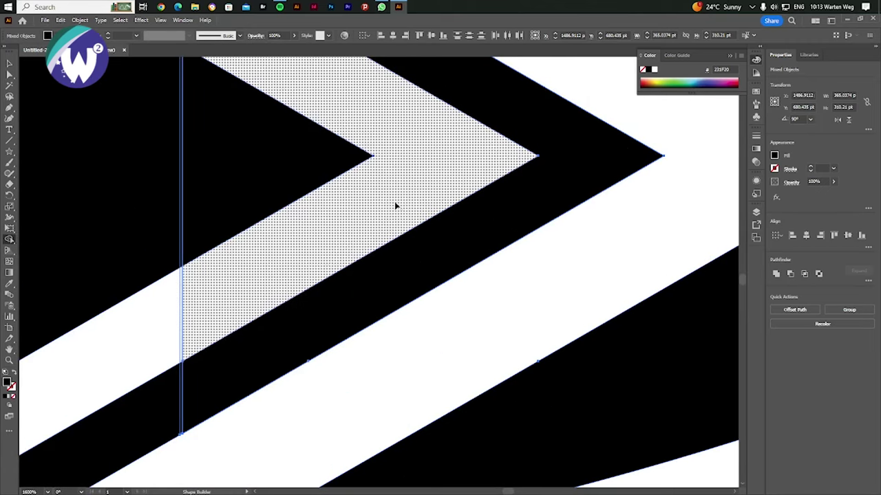
pyautogui.moveTo(327, 237); pyautogui.dragTo(106, 316)
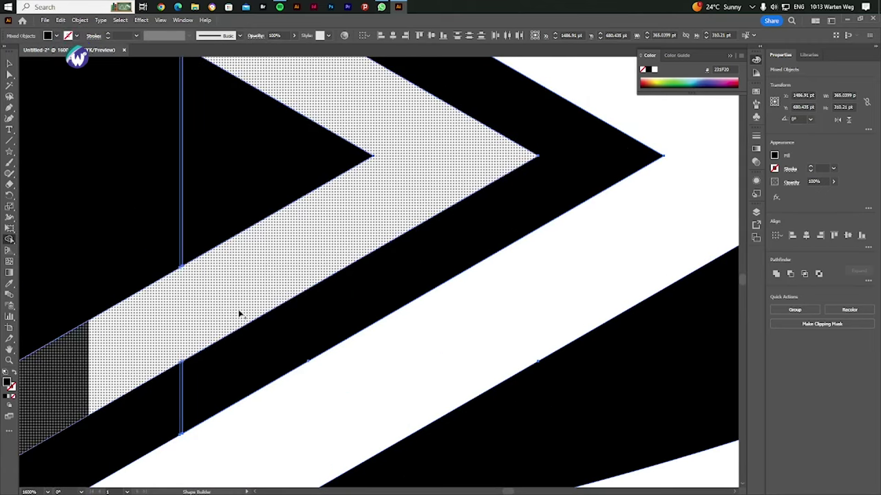
pyautogui.scroll(-4, 239, 314)
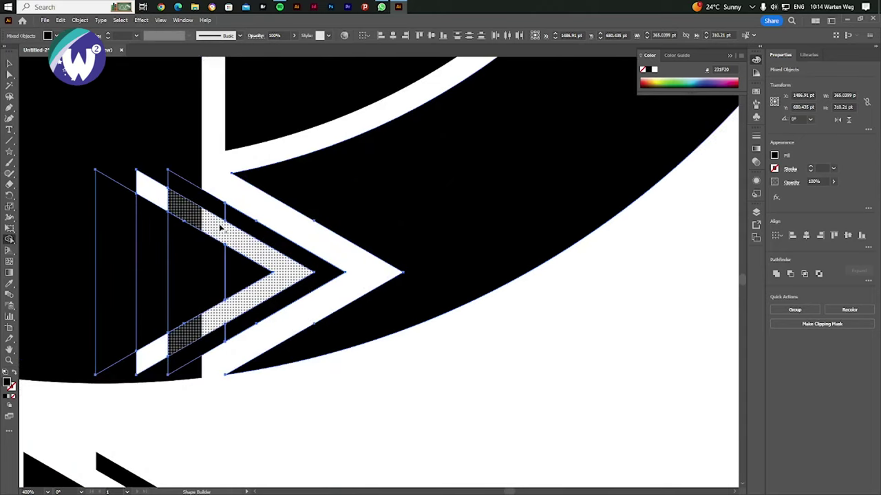
# Delete the leftover arrow group below the emblem.
pyautogui.click(10, 63)
pyautogui.click(279, 405)
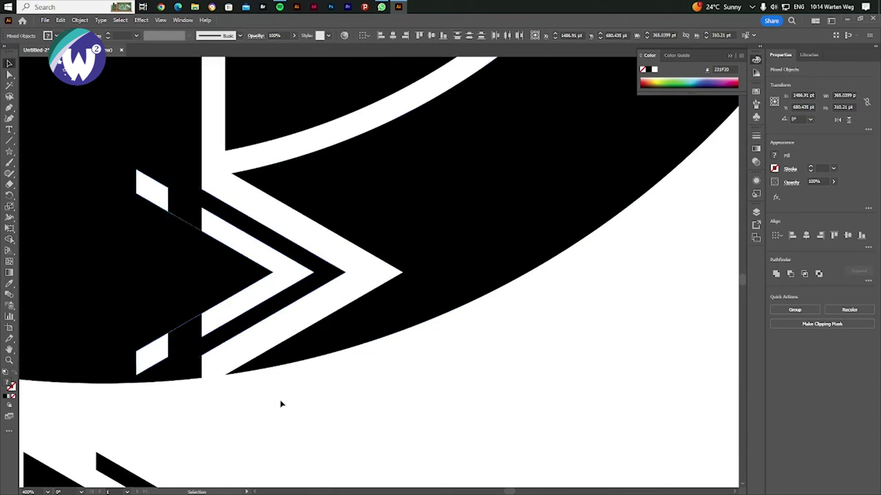
pyautogui.click(186, 286)
pyautogui.press('Delete')
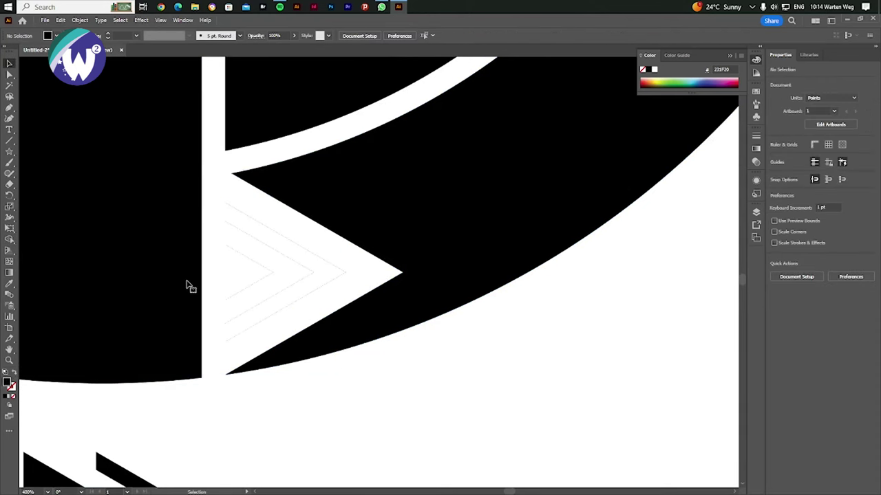
# Apply default white fill to the chevron pieces and select the small arrow below the circle.
pyautogui.press('d')
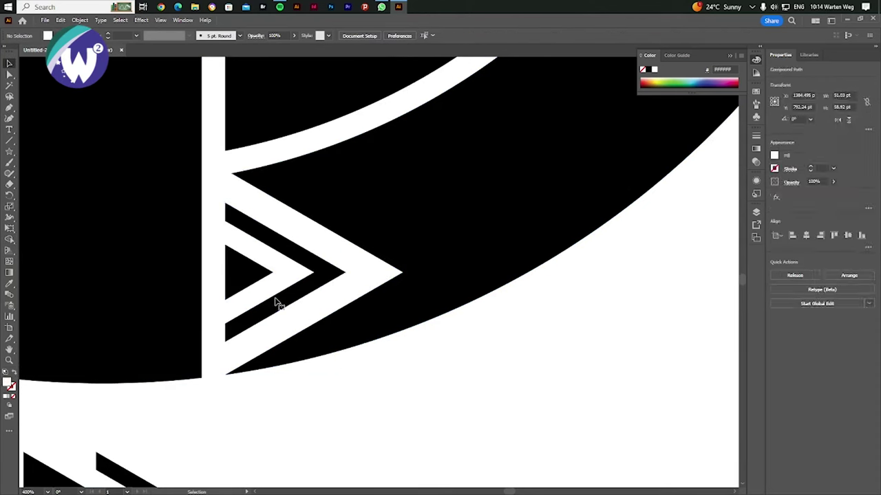
pyautogui.scroll(-4, 299, 425)
pyautogui.scroll(-1, 299, 425)
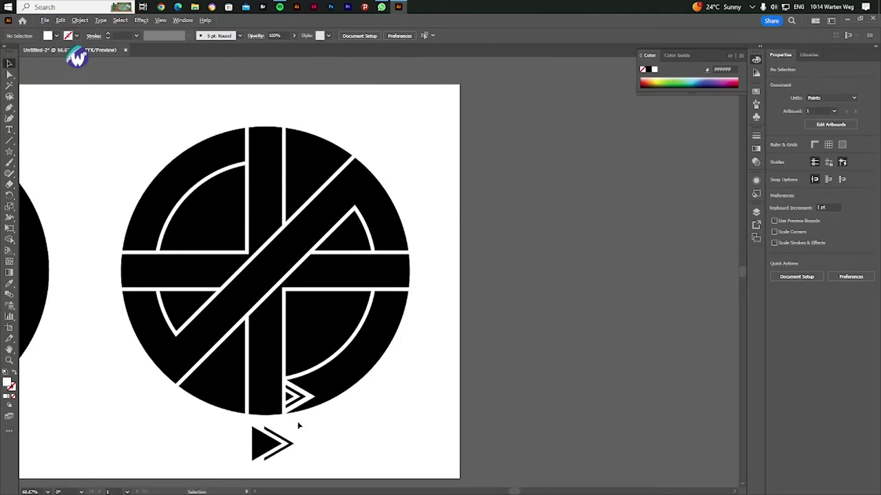
pyautogui.scroll(-1, 299, 427)
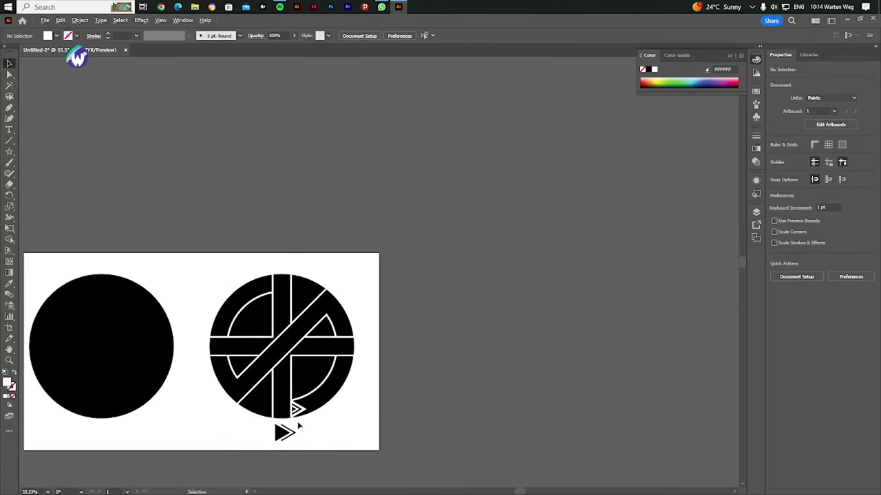
pyautogui.scroll(1, 298, 427)
pyautogui.scroll(1, 298, 426)
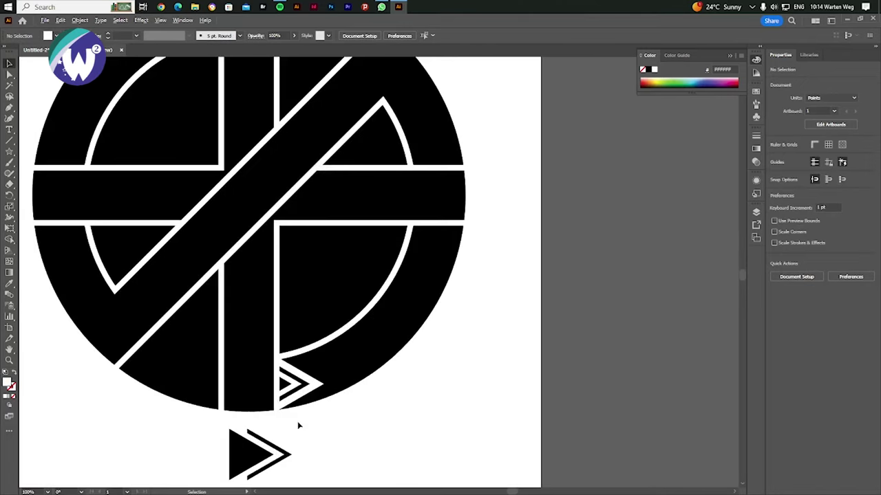
pyautogui.click(268, 453)
pyautogui.rightClick(269, 453)
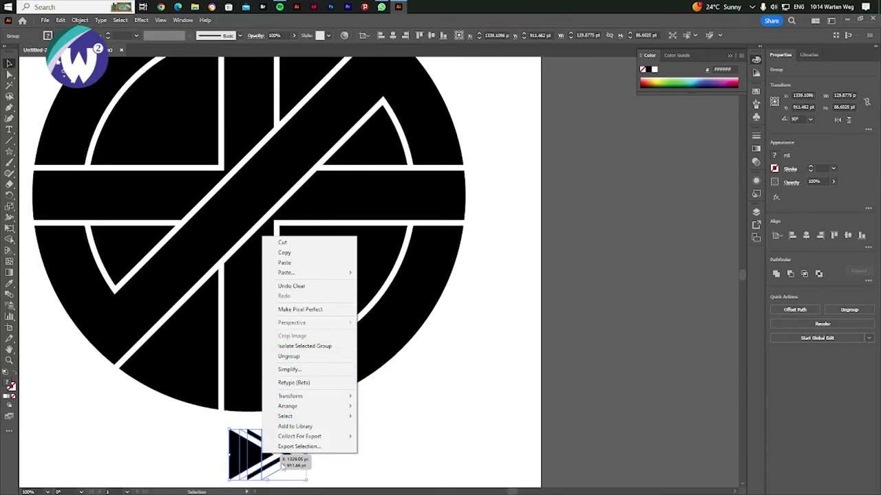
# Copy the small arrow into the circle's upper area and set a 180° rotation.
pyautogui.moveTo(251, 454)
pyautogui.mouseDown()
pyautogui.moveTo(230, 134)
pyautogui.moveTo(354, 266)
pyautogui.mouseUp()
pyautogui.rightClick(352, 272)
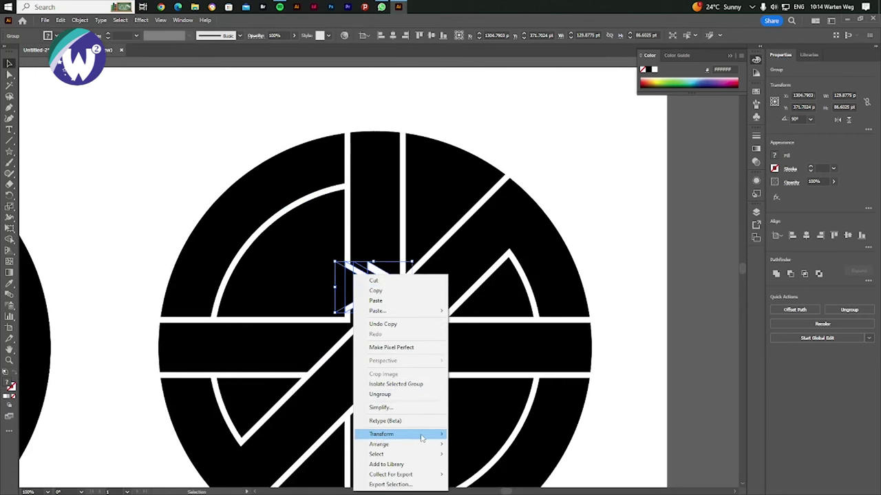
pyautogui.moveTo(383, 434)
pyautogui.click(481, 377)
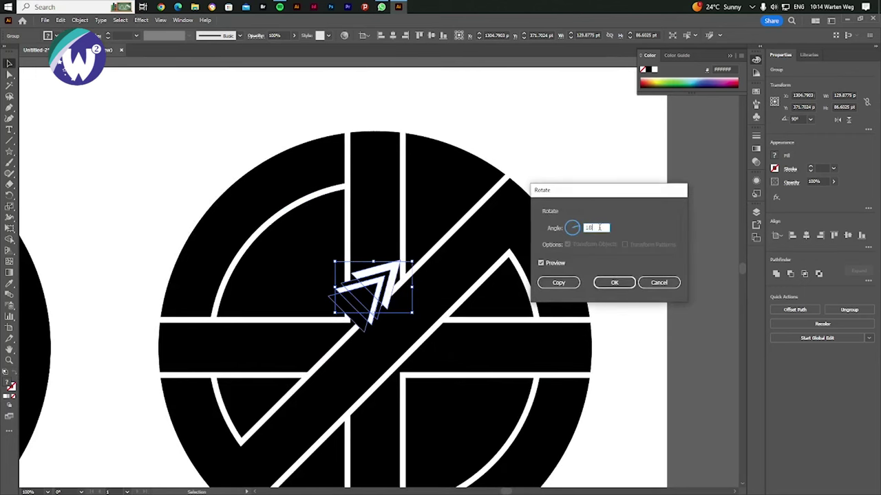
pyautogui.press('Tab')
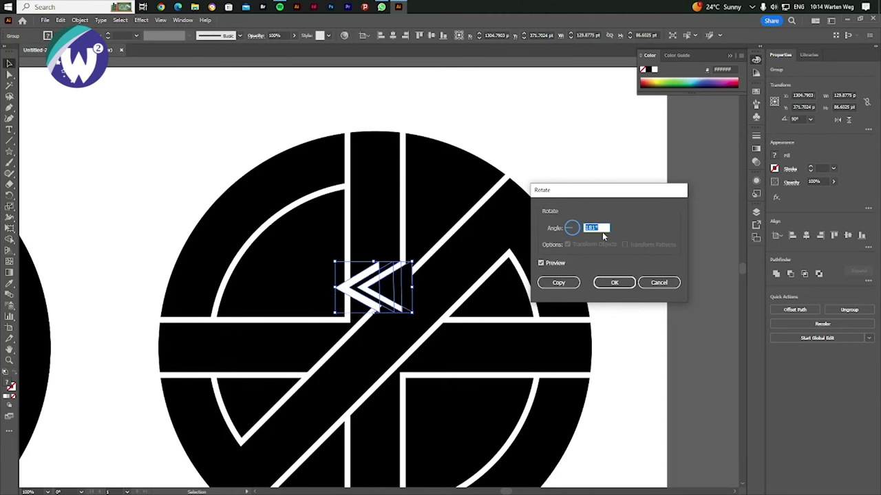
# Confirm the 180° rotation and nudge the chevron onto the circle's top edge.
pyautogui.click(615, 282)
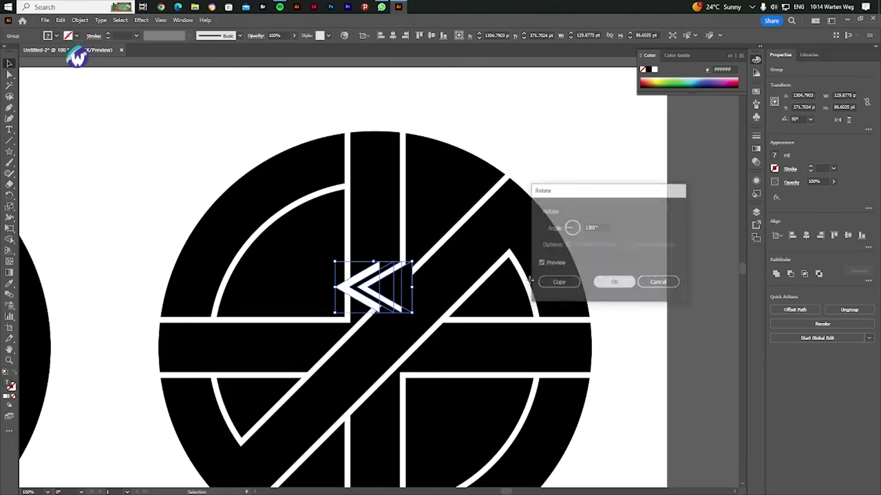
pyautogui.moveTo(397, 295); pyautogui.dragTo(349, 168)
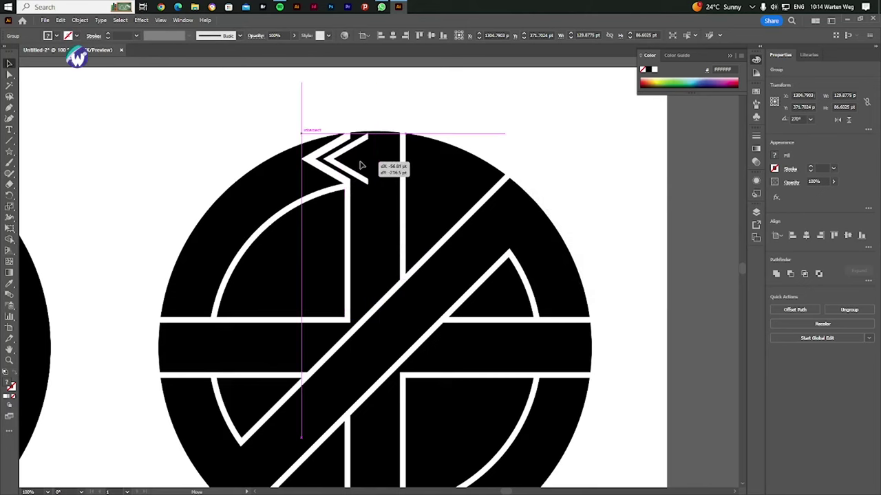
pyautogui.scroll(4, 349, 168)
pyautogui.scroll(3, 367, 186)
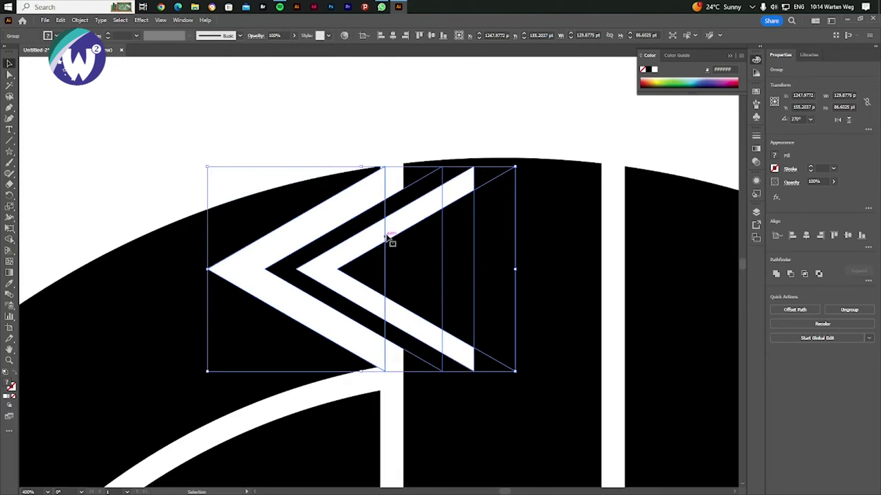
pyautogui.press('Left')
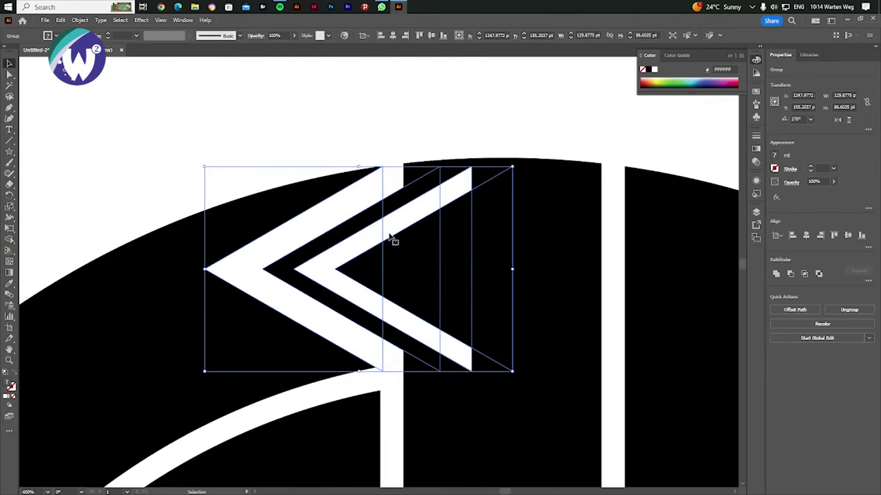
pyautogui.press('Up')
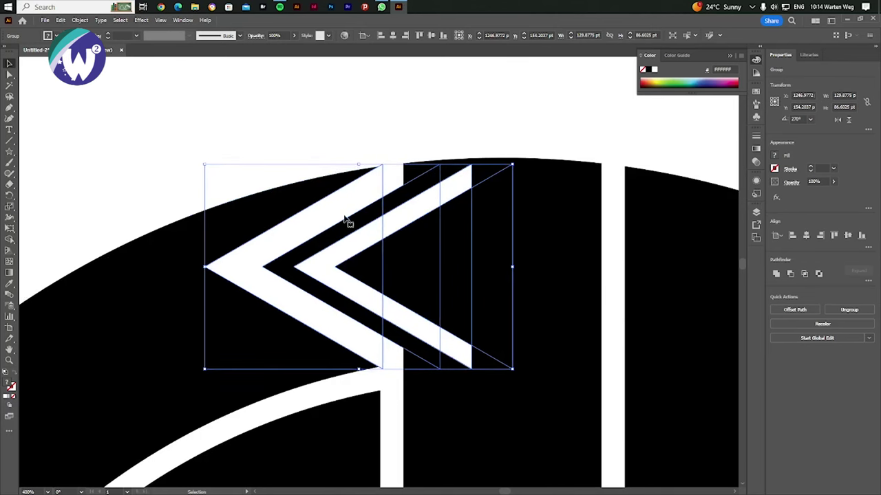
# Select the chevron with the circle and Shape Builder-merge its regions along the vertical bar.
pyautogui.moveTo(309, 130); pyautogui.dragTo(406, 383)
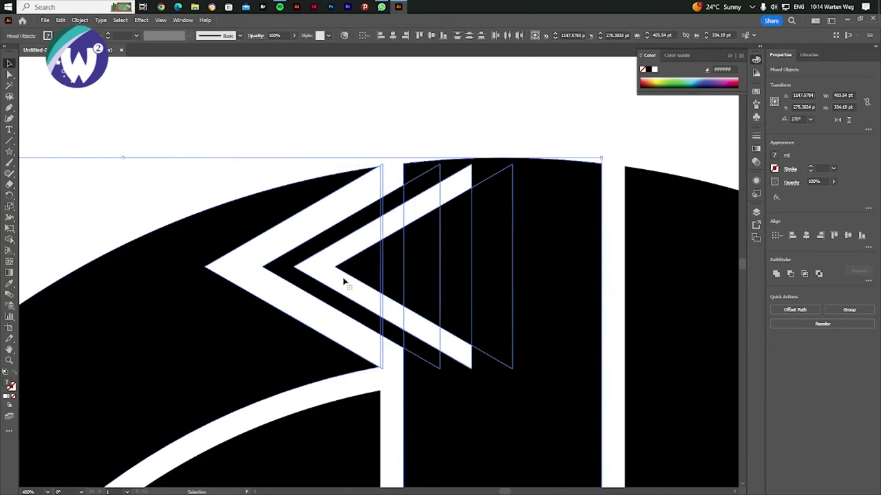
pyautogui.click(8, 239)
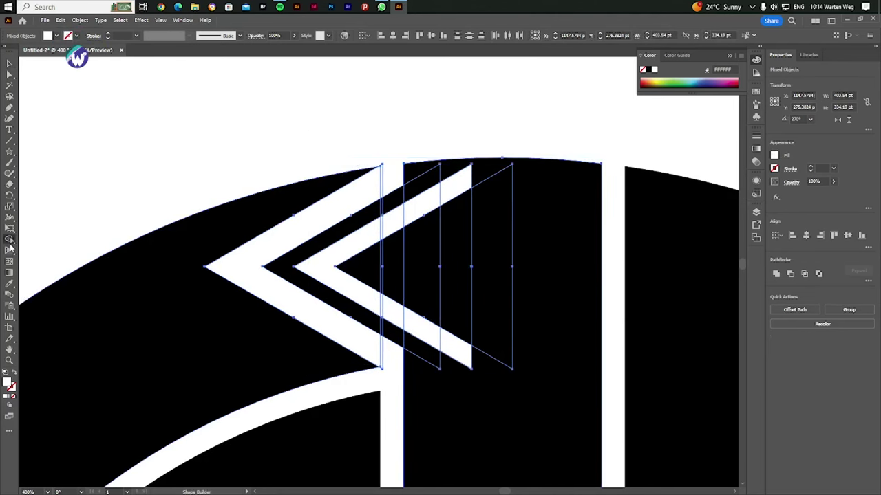
pyautogui.click(260, 268)
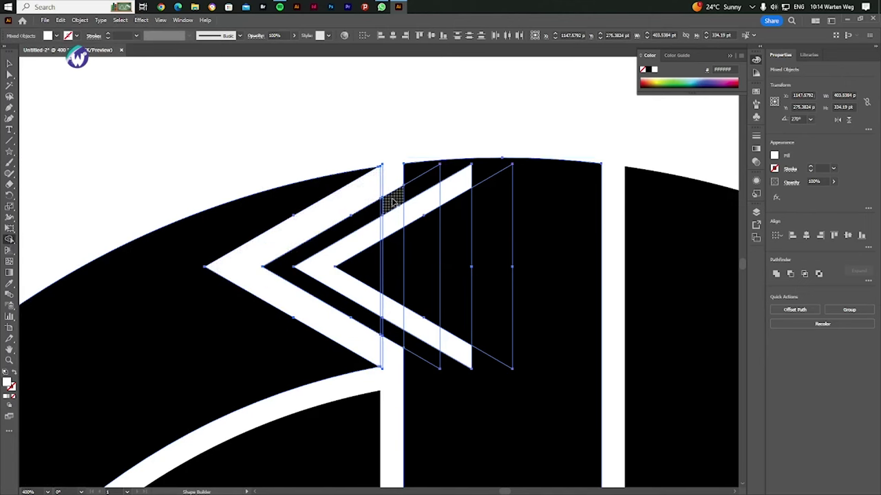
pyautogui.click(384, 182)
pyautogui.moveTo(360, 342); pyautogui.dragTo(391, 363)
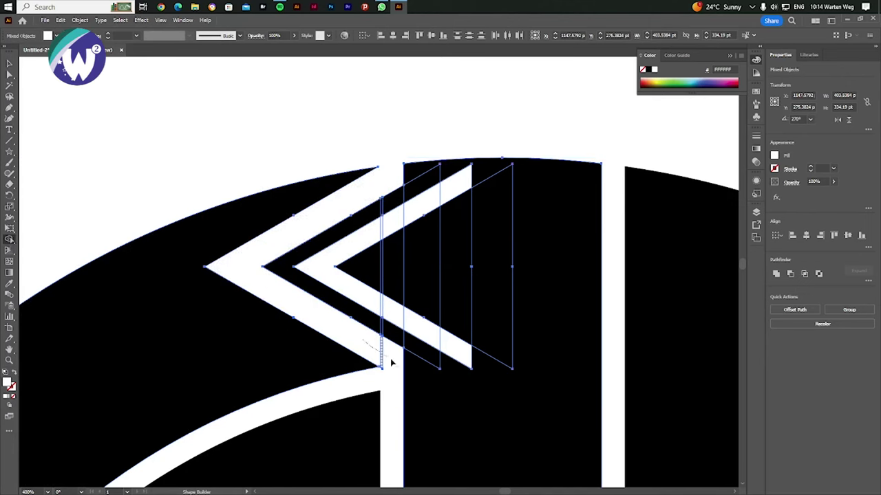
pyautogui.click(395, 309)
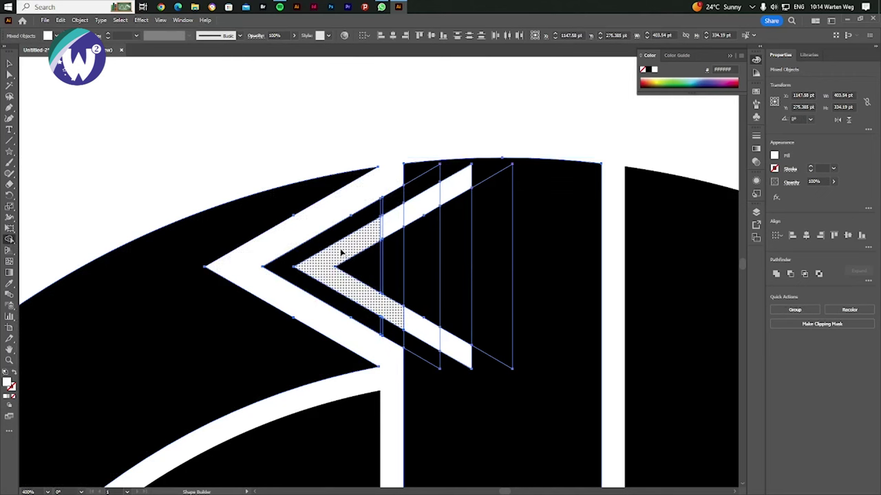
# Delete the leftover right part of the chevron.
pyautogui.click(9, 63)
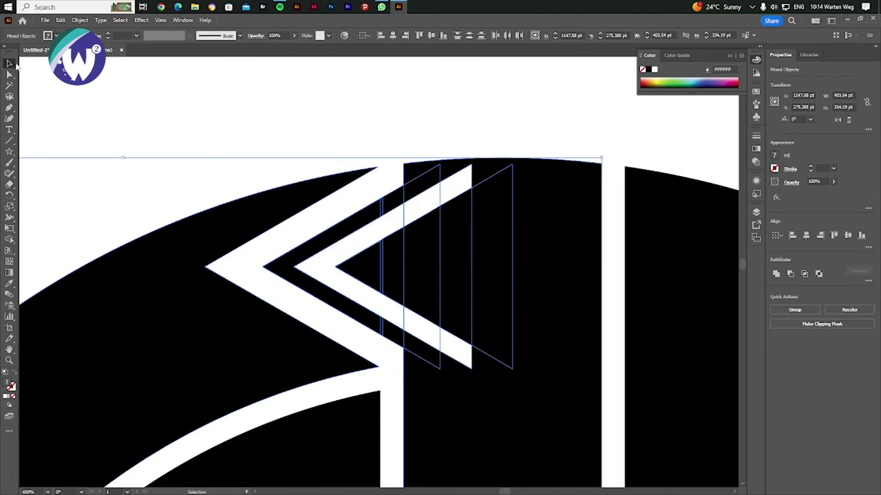
pyautogui.click(192, 127)
pyautogui.click(403, 286)
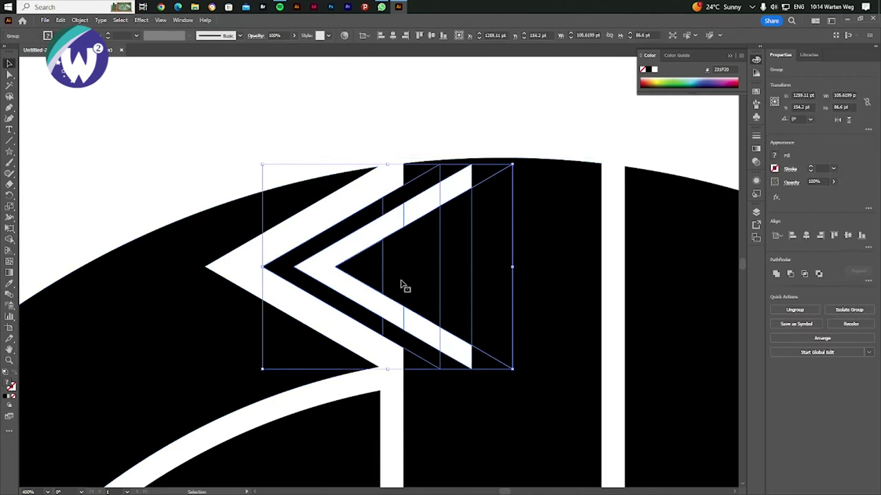
pyautogui.press('Delete')
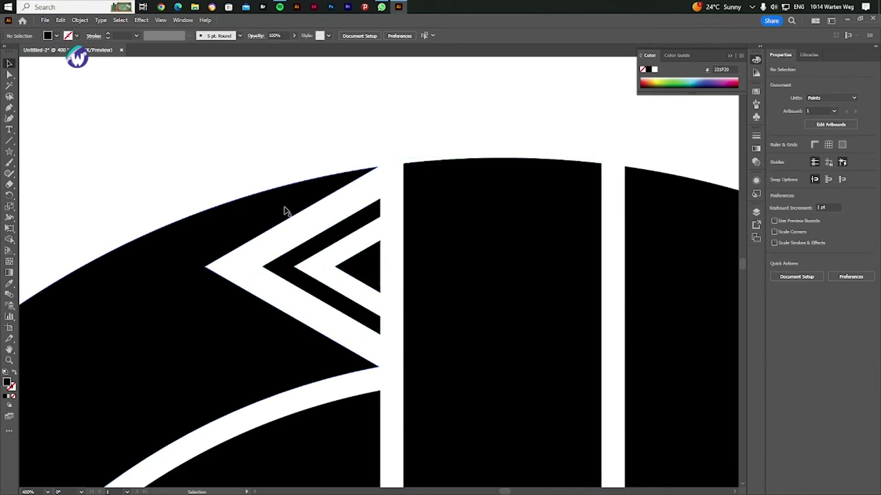
# Turn the triangle upright below the circle, duplicate it for the top, and group the pair.
pyautogui.scroll(-6, 286, 206)
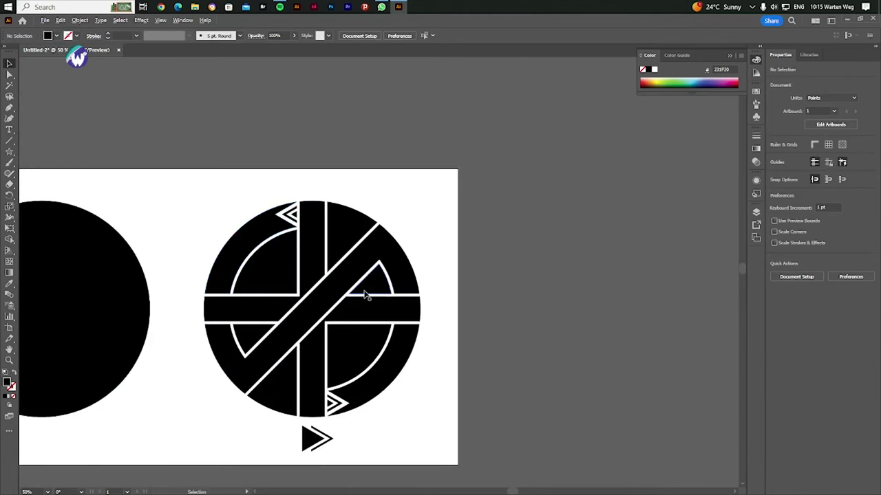
pyautogui.scroll(-1, 367, 295)
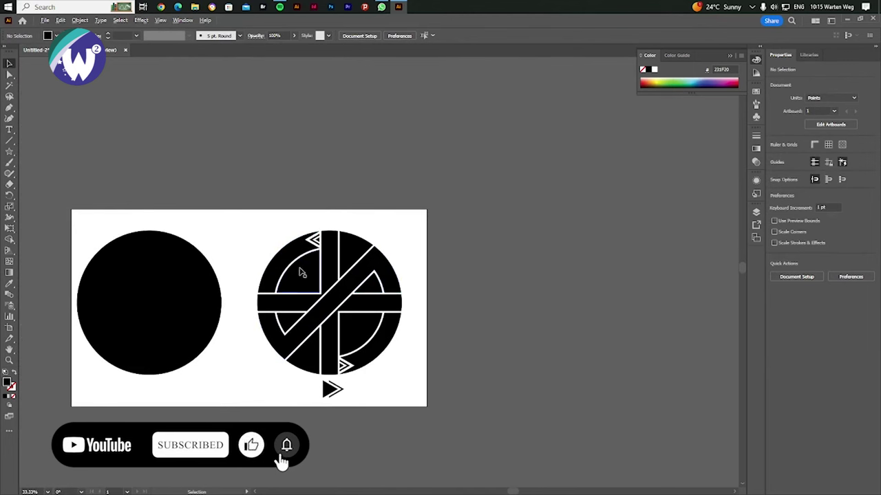
pyautogui.click(334, 392)
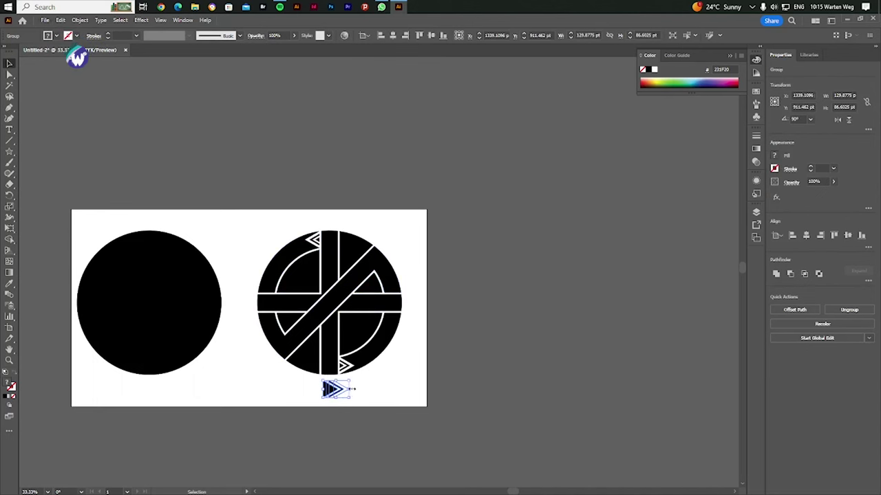
pyautogui.moveTo(354, 390)
pyautogui.mouseDown()
pyautogui.moveTo(354, 364)
pyautogui.moveTo(360, 383)
pyautogui.mouseUp()
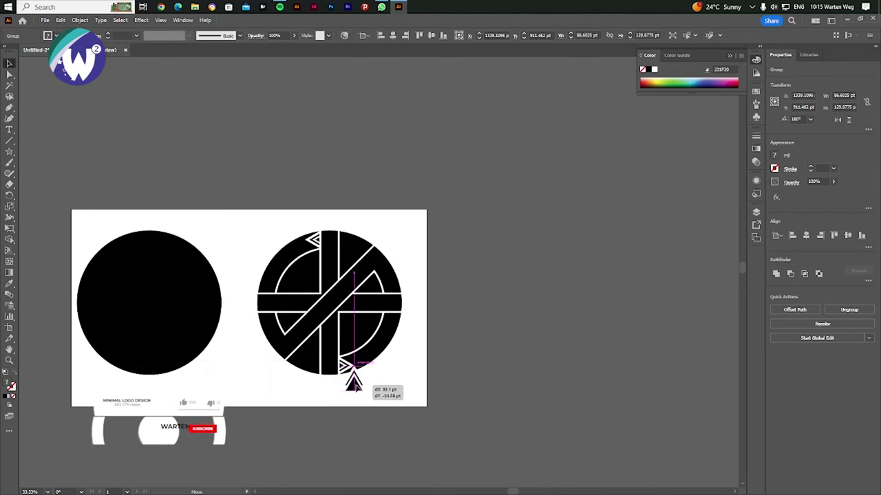
pyautogui.click(409, 377)
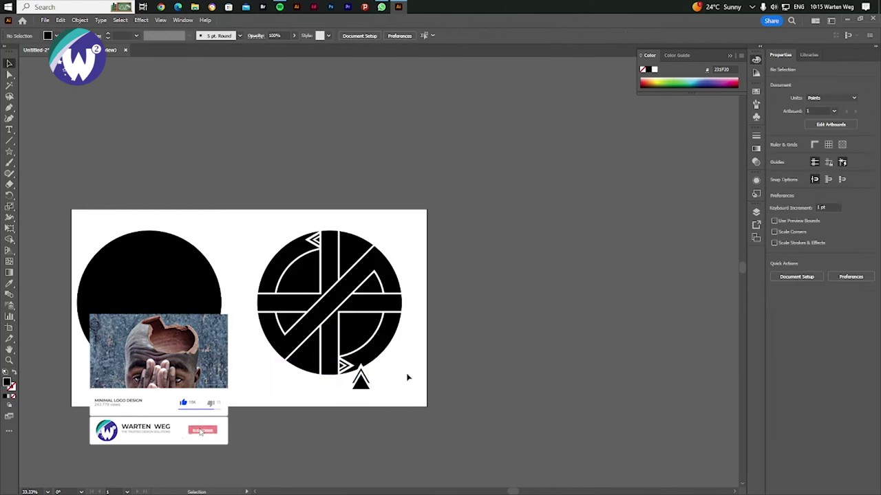
pyautogui.moveTo(360, 384)
pyautogui.mouseDown()
pyautogui.moveTo(293, 391)
pyautogui.moveTo(297, 223)
pyautogui.mouseUp()
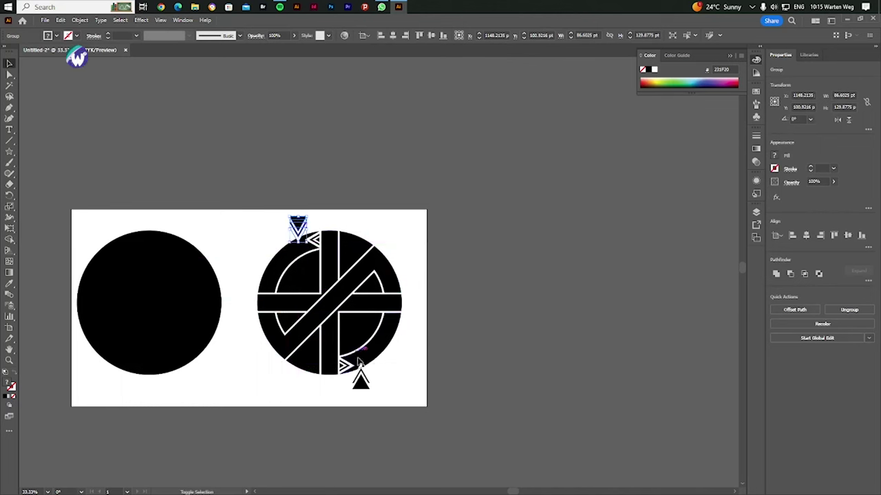
pyautogui.keyDown('shift'); pyautogui.click(360, 379); pyautogui.keyUp('shift')
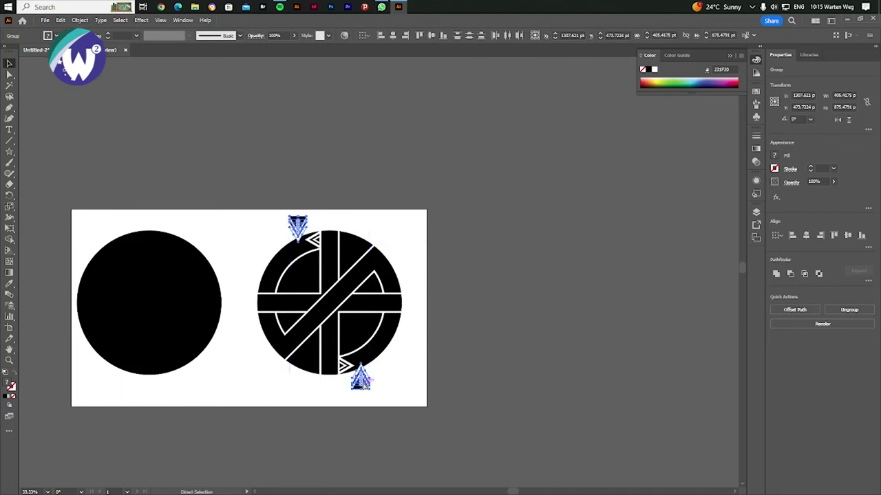
pyautogui.hotkey('ctrl', 'g')
# Center the triangle pair horizontally and vertically on the emblem.
pyautogui.click(417, 259)
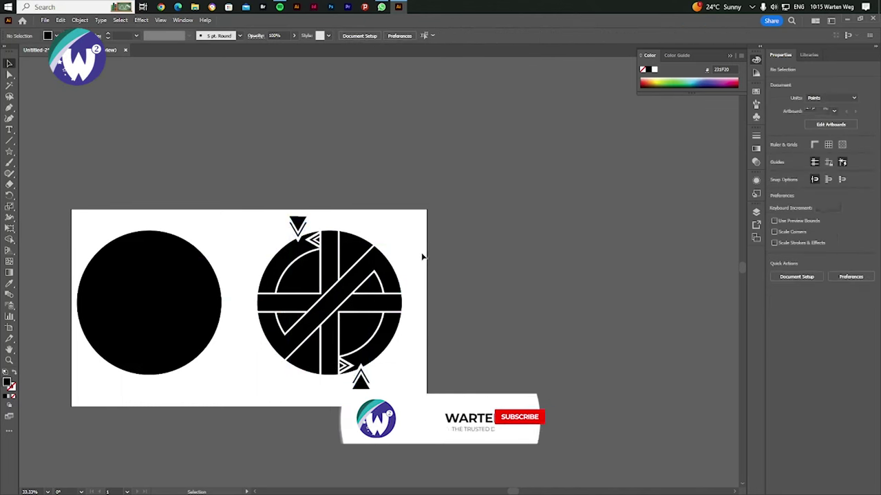
pyautogui.moveTo(413, 253); pyautogui.dragTo(397, 270)
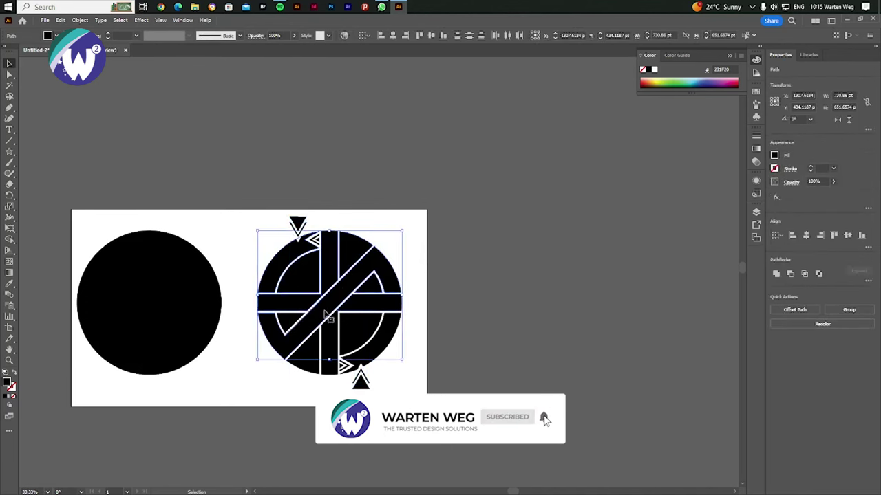
pyautogui.moveTo(418, 229); pyautogui.dragTo(257, 391)
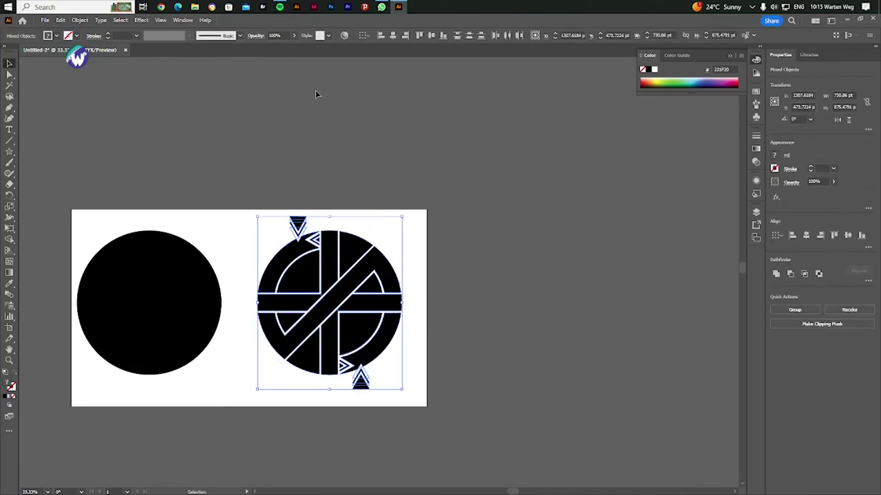
pyautogui.click(393, 35)
pyautogui.hotkey('ctrl', 'z')
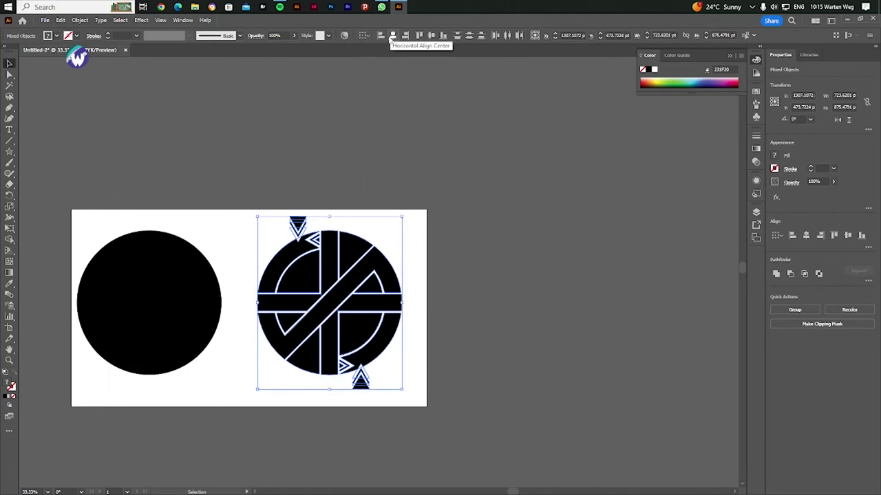
pyautogui.click(407, 226)
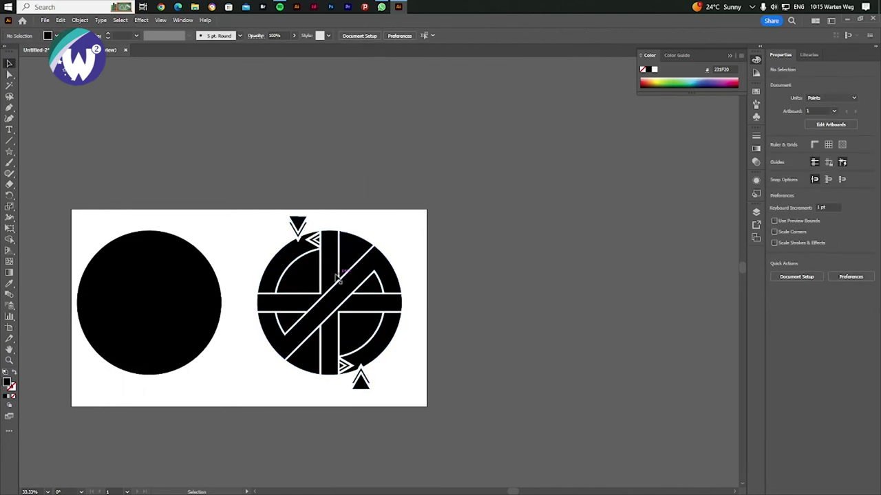
pyautogui.moveTo(297, 225)
pyautogui.mouseDown()
pyautogui.moveTo(360, 170)
pyautogui.moveTo(456, 169)
pyautogui.mouseUp()
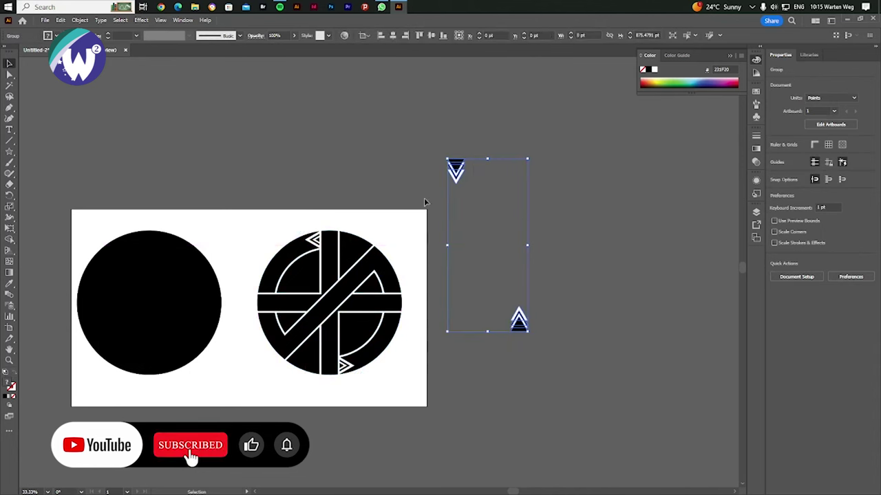
pyautogui.click(296, 364)
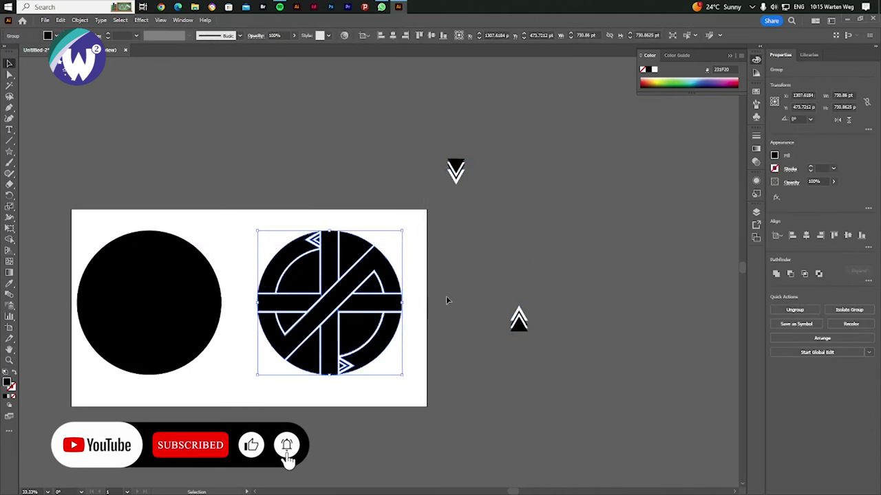
pyautogui.moveTo(519, 333); pyautogui.dragTo(365, 387)
pyautogui.keyDown('shift'); pyautogui.click(290, 356); pyautogui.keyUp('shift')
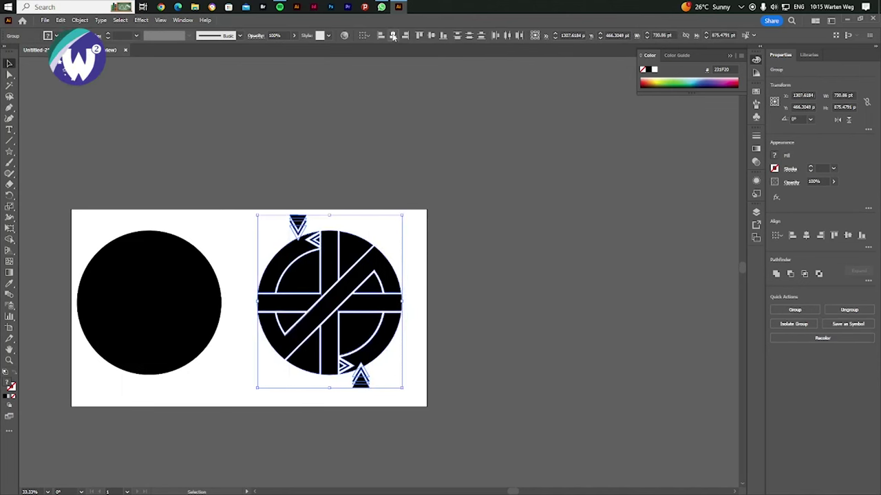
pyautogui.click(433, 39)
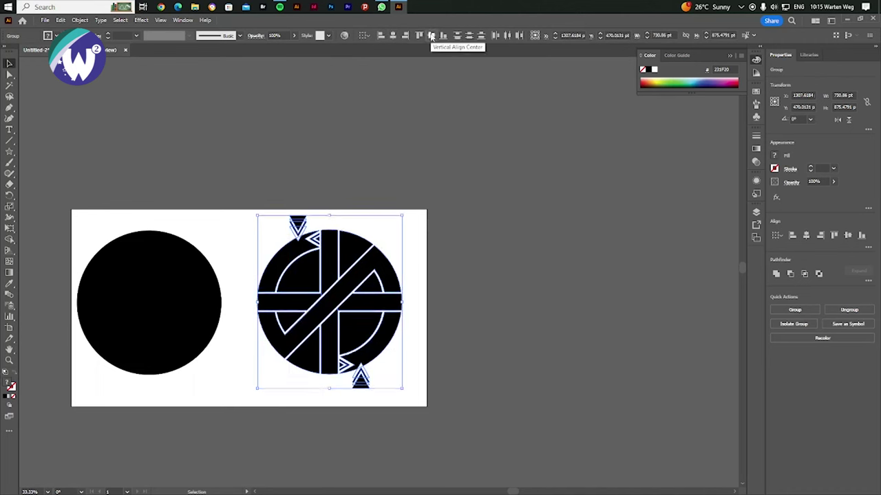
pyautogui.click(477, 272)
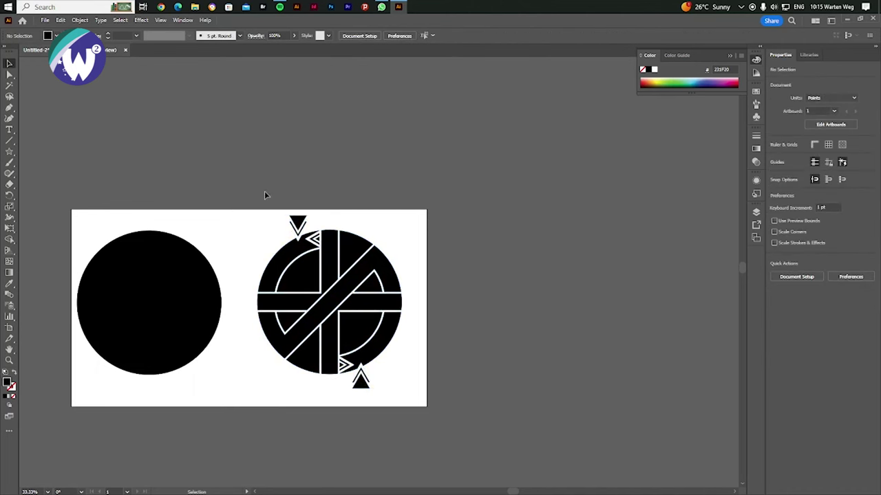
pyautogui.click(282, 268)
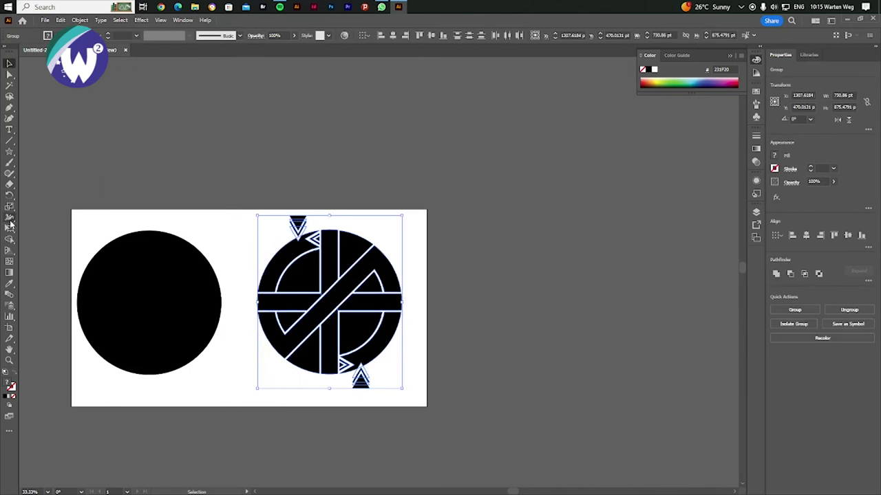
# Shape Builder-erase the top and bottom triangles and leftover slanted pieces from the emblem's rim.
pyautogui.click(10, 238)
pyautogui.scroll(2, 248, 258)
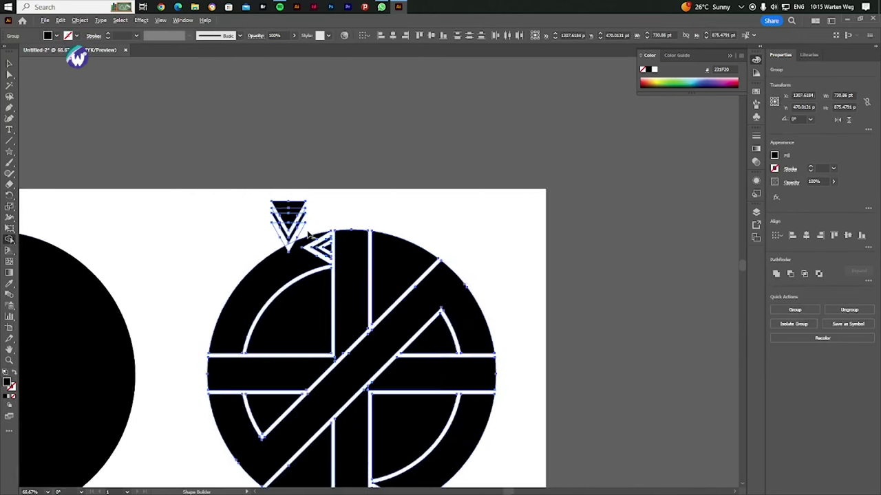
pyautogui.scroll(2, 278, 256)
pyautogui.moveTo(266, 268); pyautogui.dragTo(269, 185)
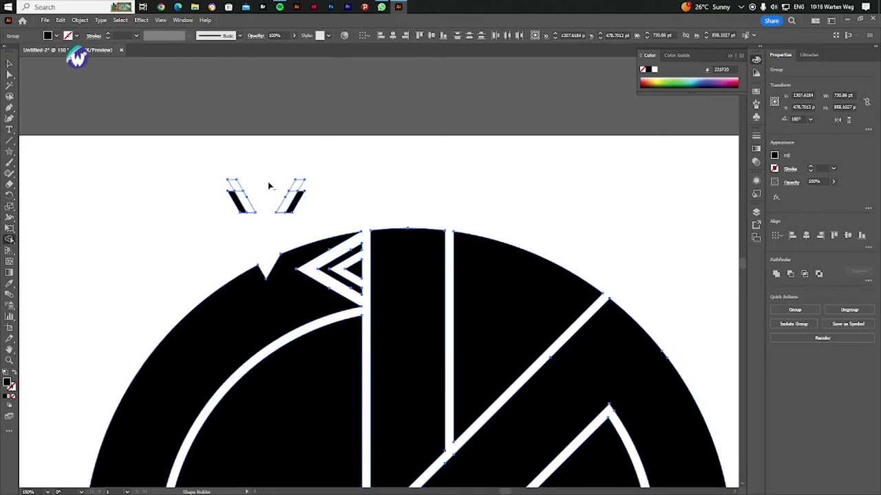
pyautogui.moveTo(210, 183); pyautogui.dragTo(353, 187)
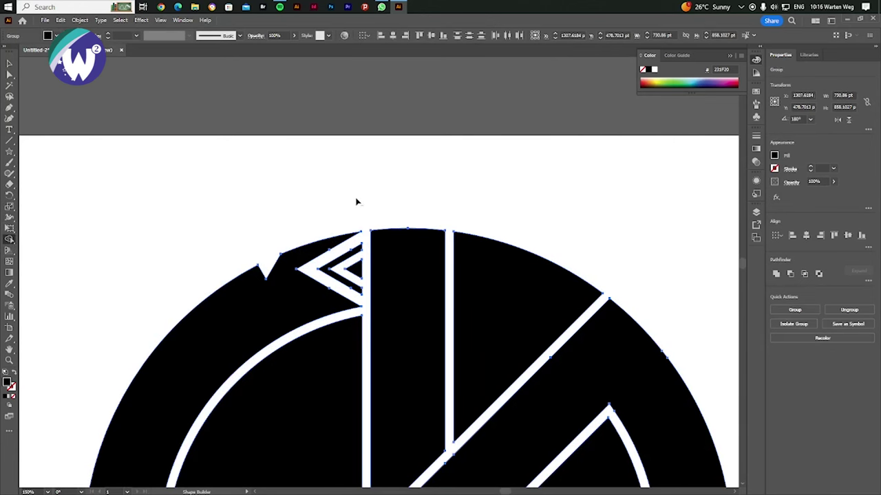
pyautogui.scroll(-3, 541, 390)
pyautogui.scroll(3, 559, 463)
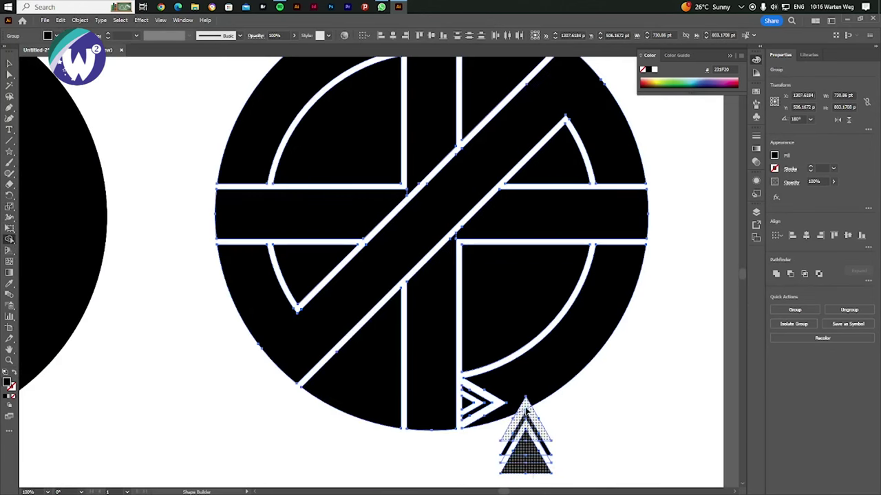
pyautogui.moveTo(524, 406)
pyautogui.mouseDown()
pyautogui.moveTo(527, 472)
pyautogui.moveTo(550, 464)
pyautogui.mouseUp()
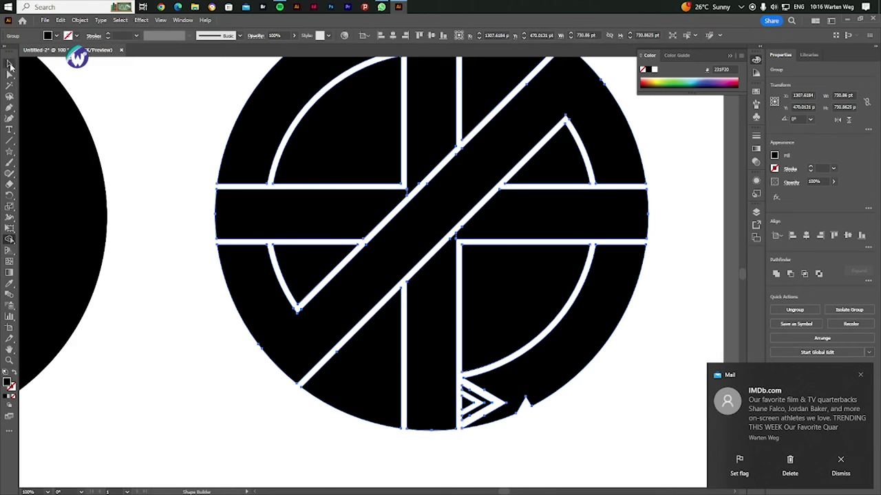
pyautogui.click(10, 65)
pyautogui.keyDown('alt'); pyautogui.scroll(-1, 415, 384); pyautogui.keyUp('alt')
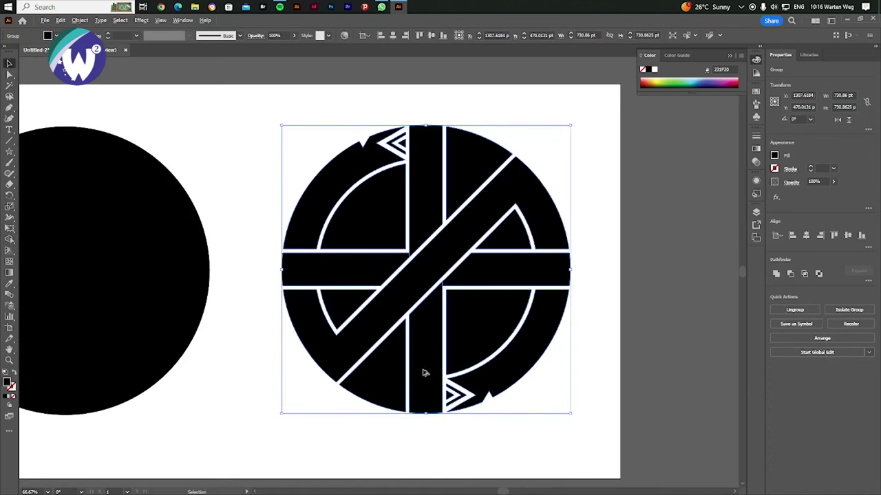
# Reposition the emblem, then select and delete the leftover plain black circle on the left.
pyautogui.click(251, 143)
pyautogui.keyDown('alt'); pyautogui.scroll(-2, 415, 268); pyautogui.keyUp('alt')
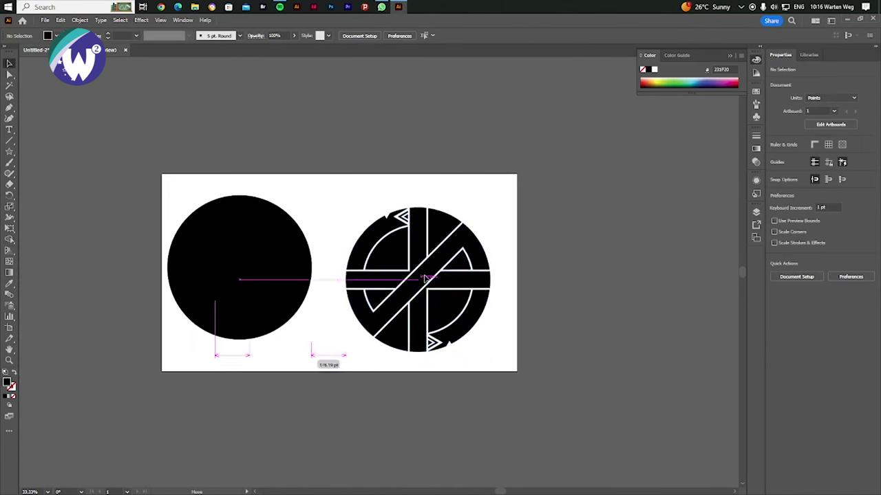
pyautogui.moveTo(426, 267)
pyautogui.mouseDown()
pyautogui.moveTo(501, 265)
pyautogui.moveTo(402, 272)
pyautogui.mouseUp()
pyautogui.click(489, 233)
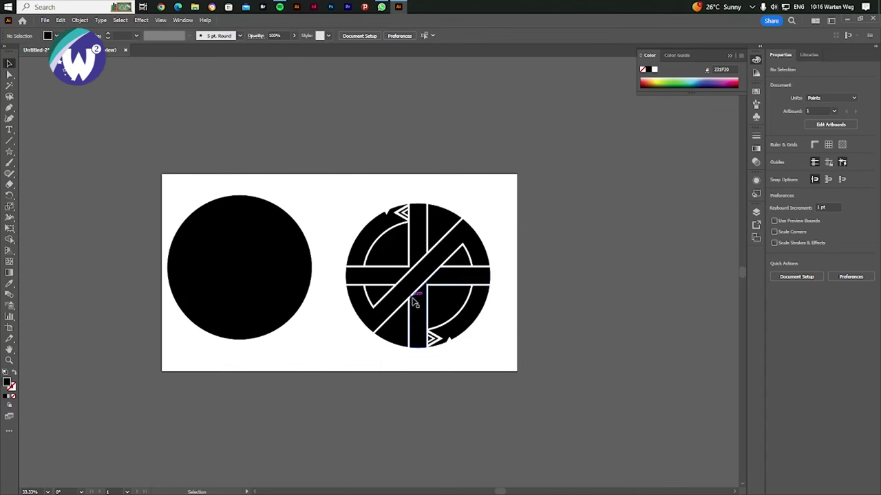
pyautogui.scroll(2, 414, 304)
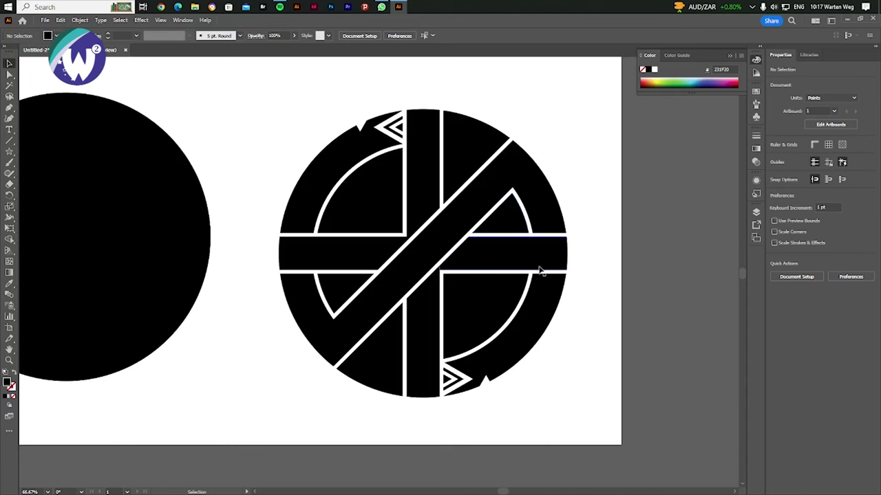
pyautogui.scroll(-2, 522, 277)
pyautogui.hotkey('ctrl', 'f')
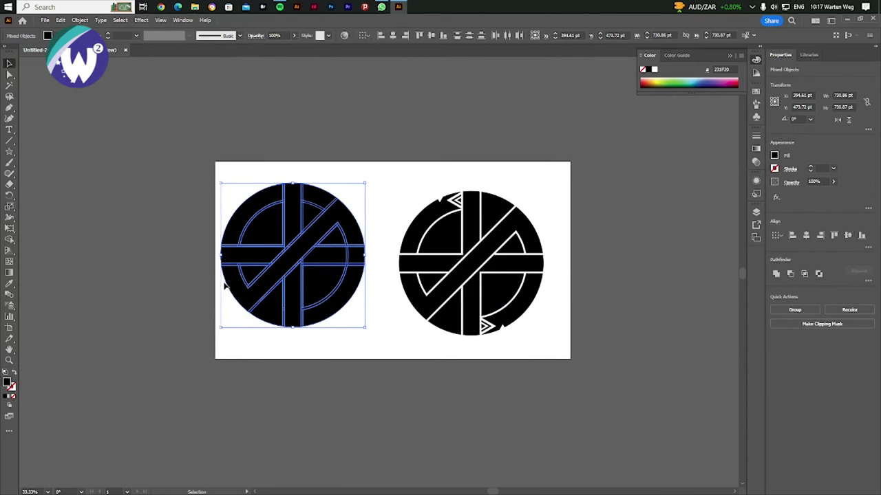
pyautogui.press('Delete')
pyautogui.moveTo(535, 191); pyautogui.dragTo(390, 355)
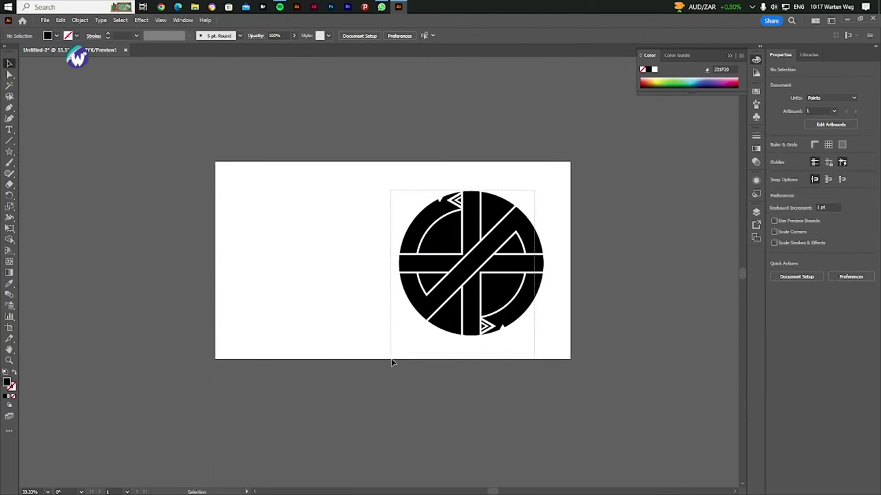
# Shift the emblem left, draw a black rectangle over the right half, send it behind, lock it.
pyautogui.moveTo(470, 261); pyautogui.dragTo(310, 262)
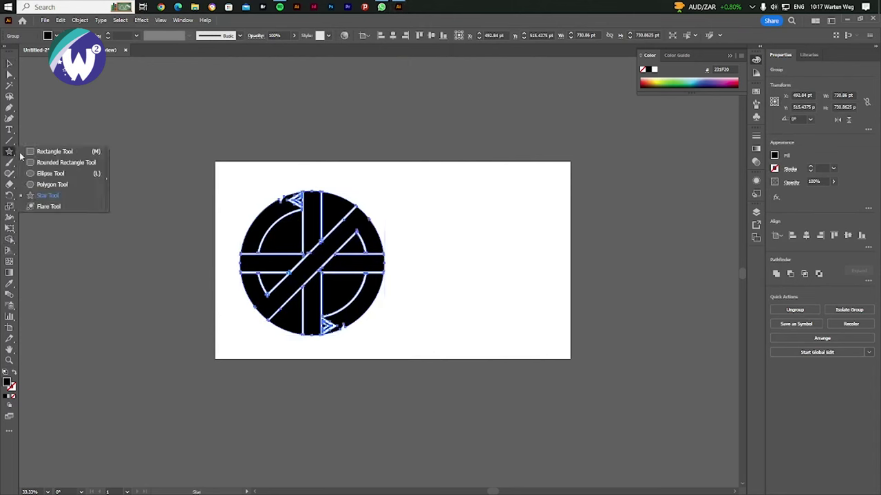
pyautogui.moveTo(9, 152); pyautogui.dragTo(55, 152)
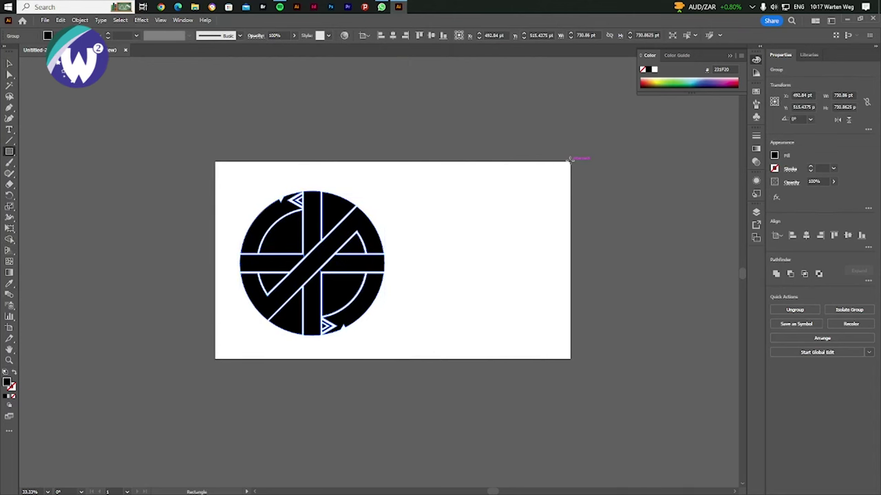
pyautogui.moveTo(568, 160); pyautogui.dragTo(427, 358)
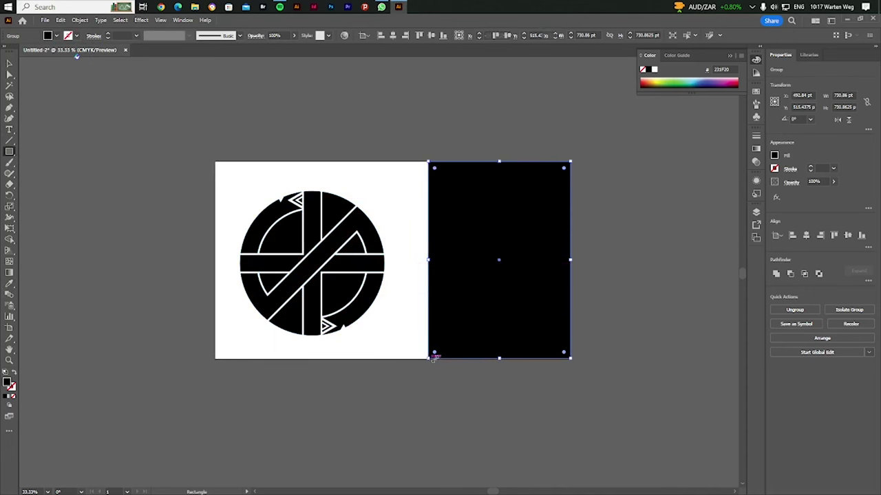
pyautogui.click(755, 213)
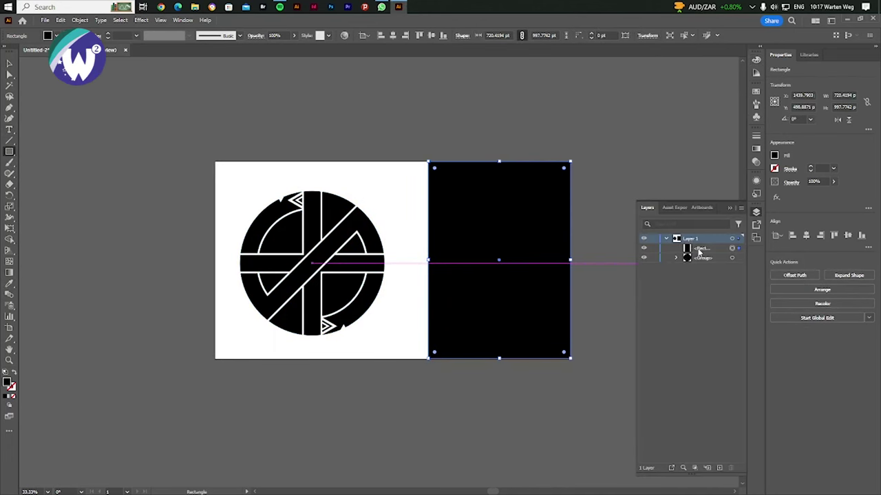
pyautogui.moveTo(699, 249); pyautogui.dragTo(702, 265)
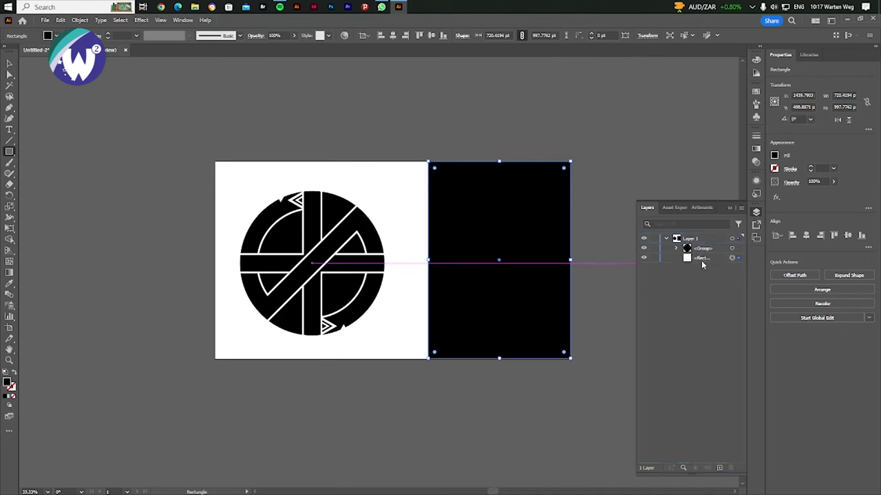
pyautogui.click(653, 258)
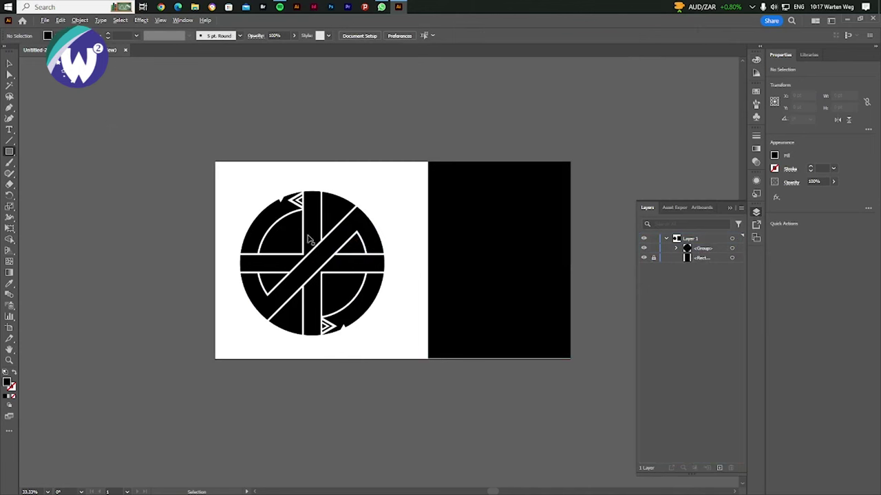
# Alt-drag a copy of the emblem onto the black right half and resize it smaller.
pyautogui.click(9, 65)
pyautogui.moveTo(296, 270); pyautogui.dragTo(448, 273)
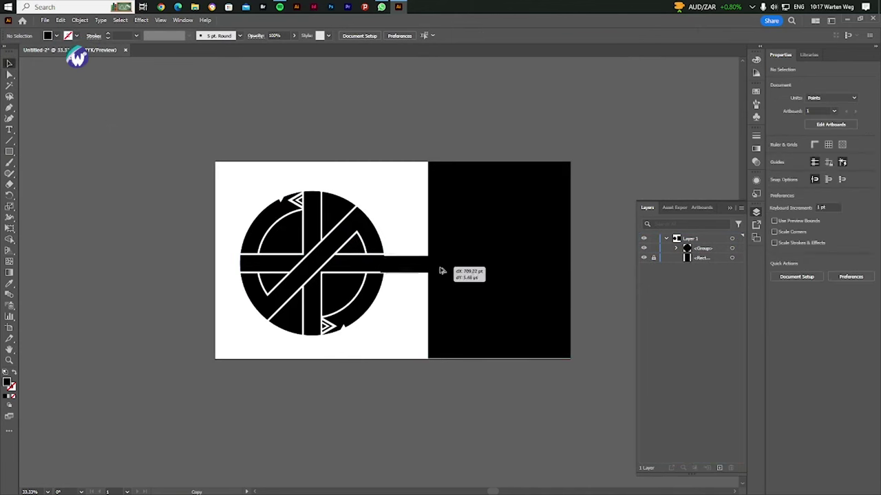
pyautogui.hotkey('ctrl', 'z')
pyautogui.moveTo(295, 285); pyautogui.dragTo(230, 354)
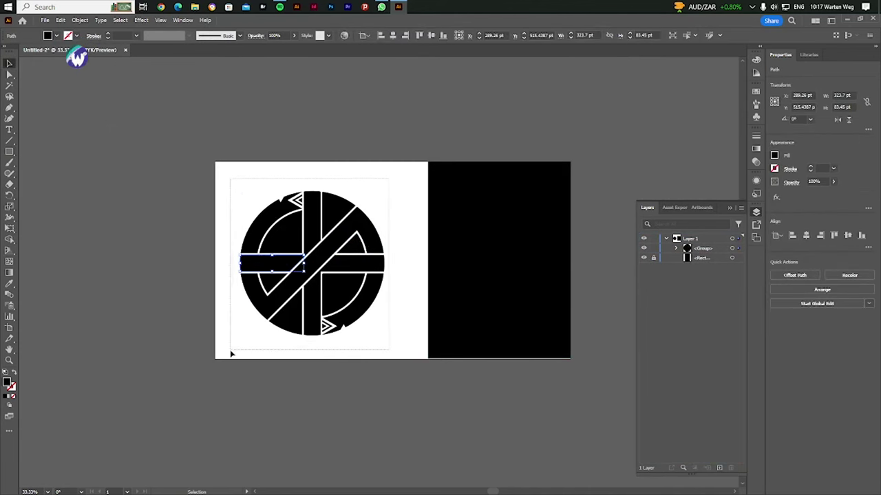
pyautogui.moveTo(346, 291)
pyautogui.mouseDown()
pyautogui.moveTo(502, 325)
pyautogui.moveTo(540, 282)
pyautogui.mouseUp()
pyautogui.moveTo(576, 254); pyautogui.dragTo(550, 255)
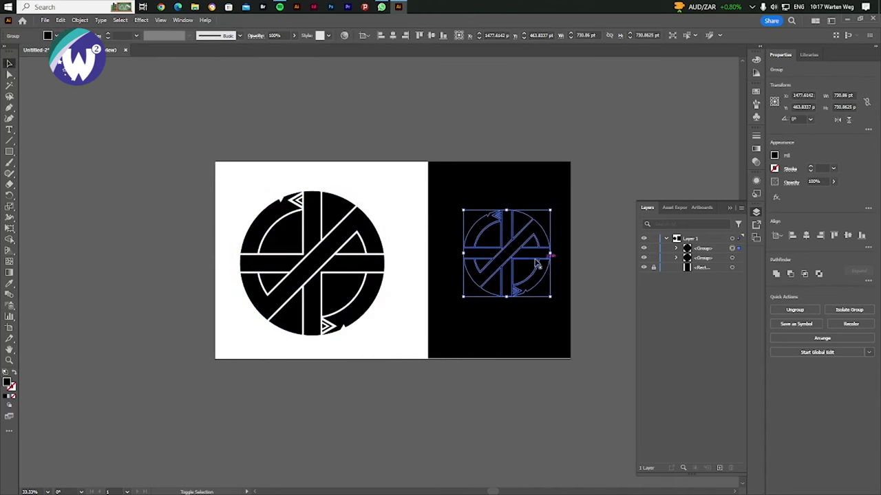
pyautogui.moveTo(463, 254); pyautogui.dragTo(442, 254)
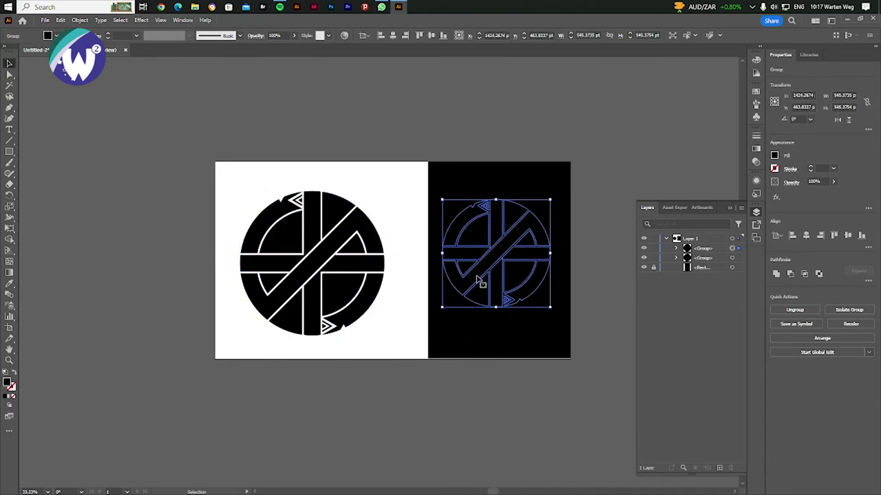
# Fill the emblem copy white with the Eyedropper, then deselect and reframe the artboard.
pyautogui.press('i')
pyautogui.click(366, 189)
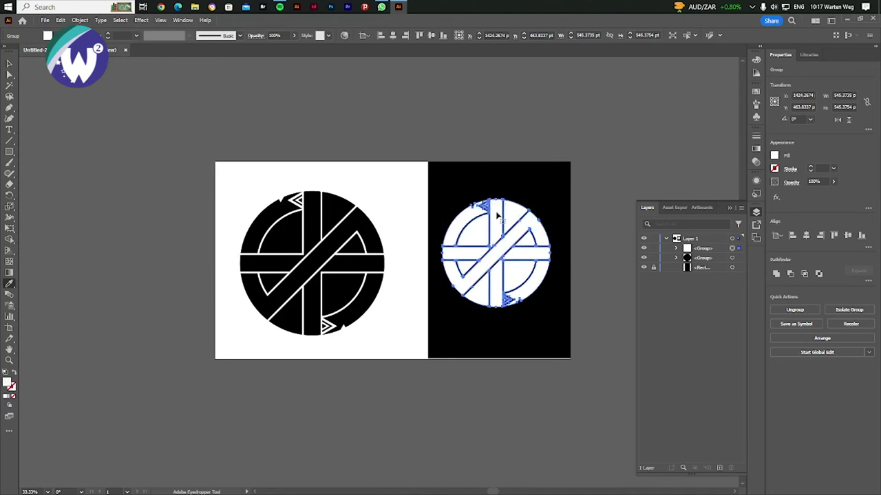
pyautogui.hotkey('ctrl', 'shift', 'a')
pyautogui.scroll(1, 352, 221)
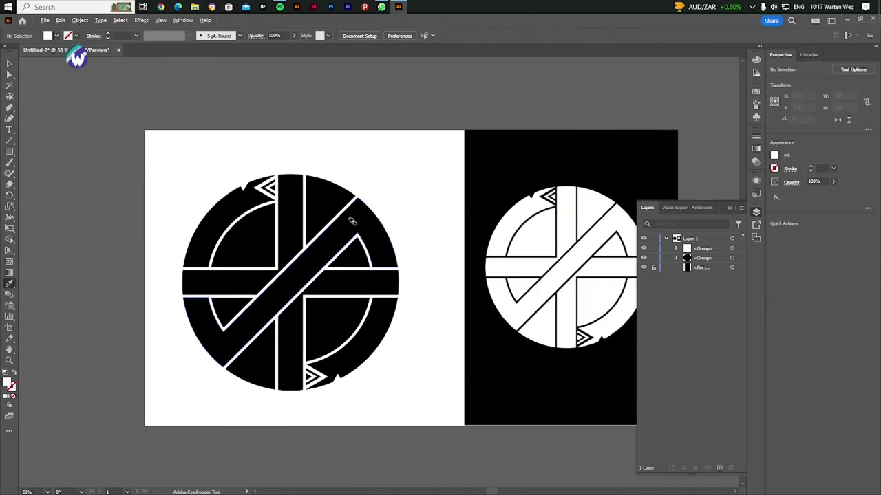
pyautogui.moveTo(426, 254); pyautogui.dragTo(361, 266)
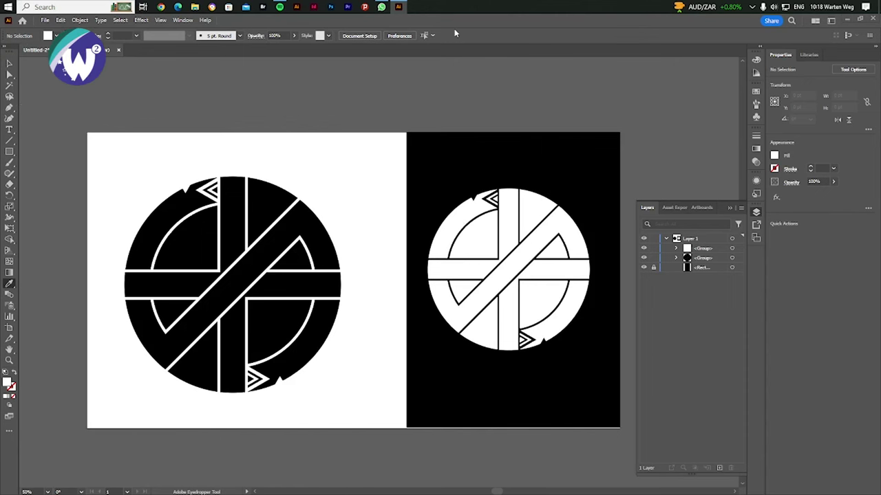
# In Save As, create a Desktop folder named after the tutorial title.
pyautogui.click(41, 21)
pyautogui.moveTo(62, 251)
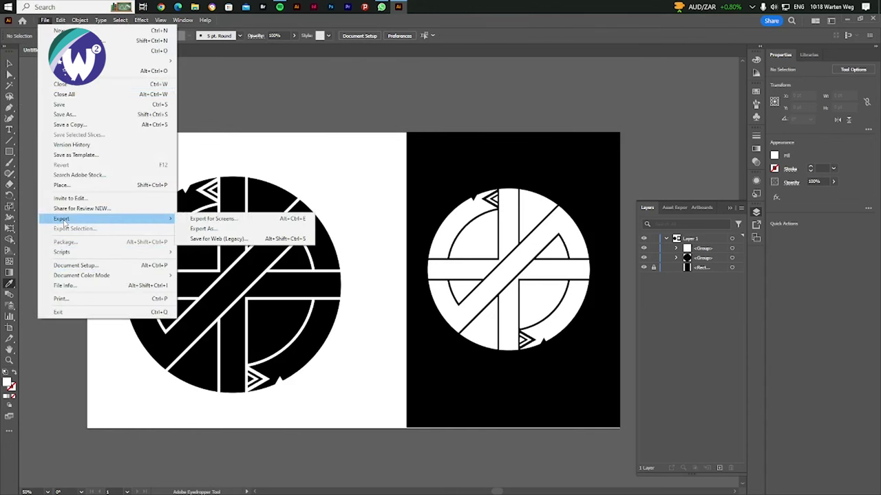
pyautogui.click(66, 114)
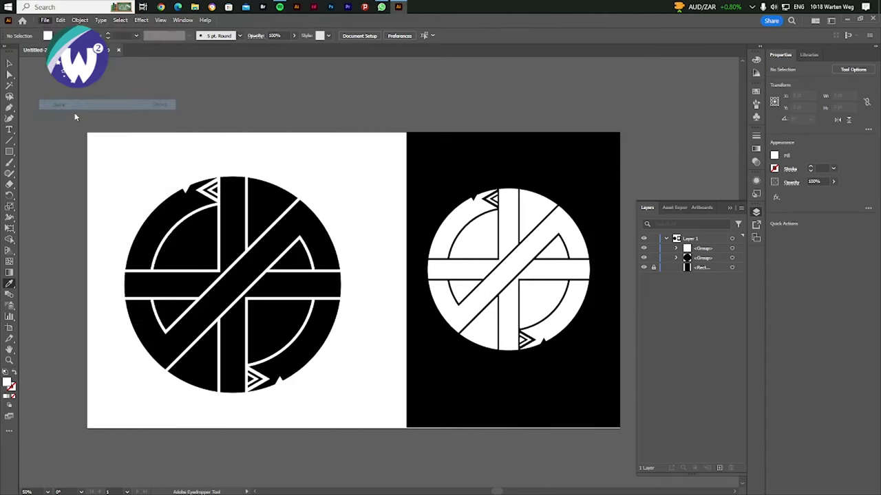
pyautogui.write('How To Design a Crass Logo by Dave King in Adobe Illustrator: Unraveling the Artistry')
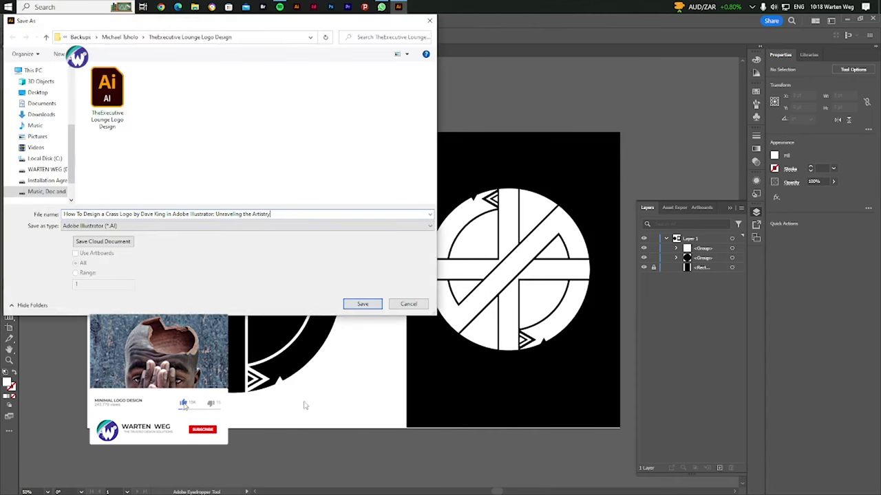
pyautogui.click(37, 92)
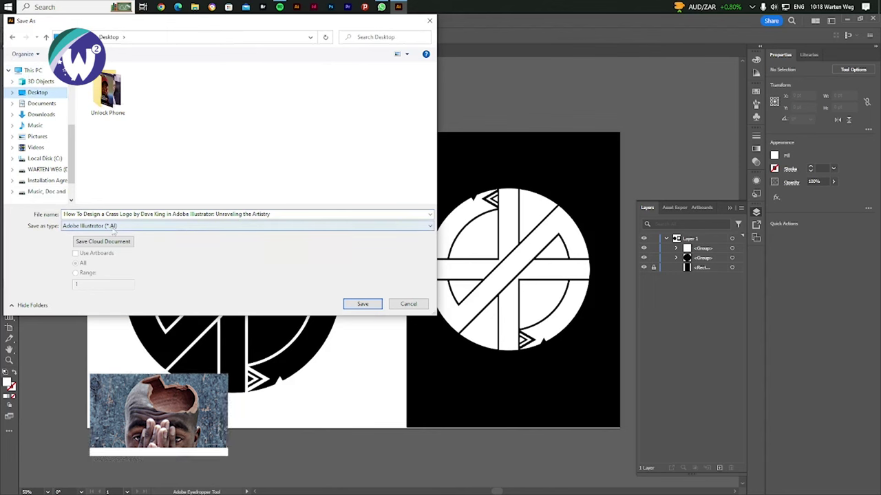
pyautogui.hotkey('ctrl', 'shift', 'n')
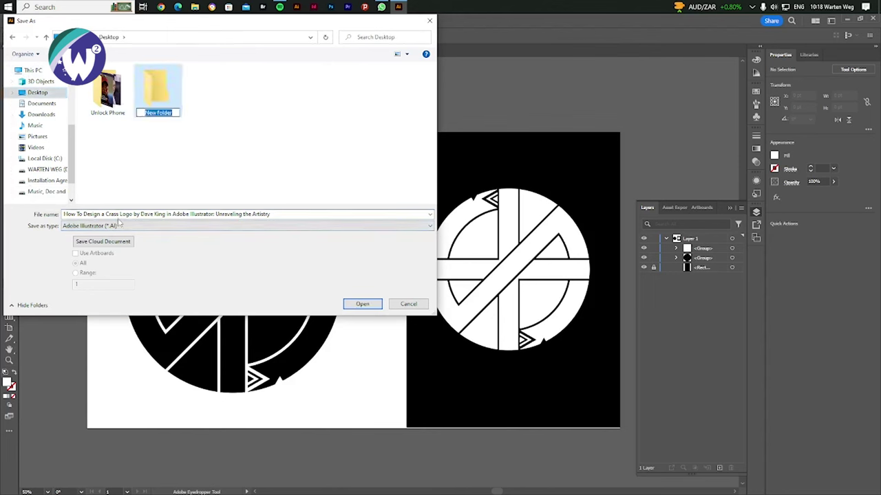
pyautogui.write('How To Design a Crass Logo by Dave King in Adobe Illustrator Unraveling the Artistry')
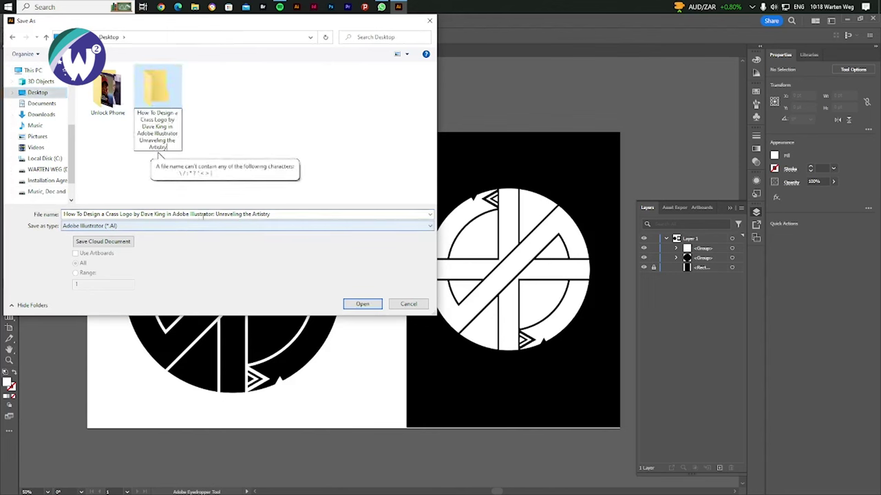
pyautogui.click(214, 214)
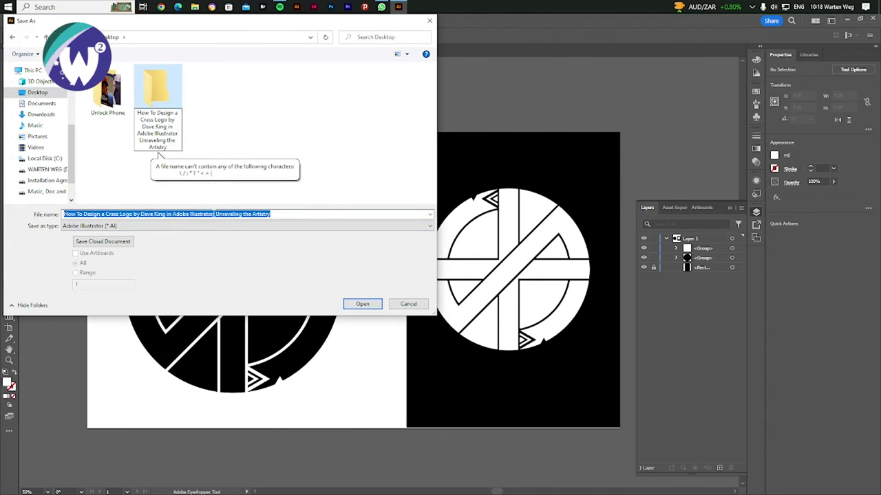
# Shorten the file name, save the .ai into the new folder with default Illustrator options.
pyautogui.click(280, 214)
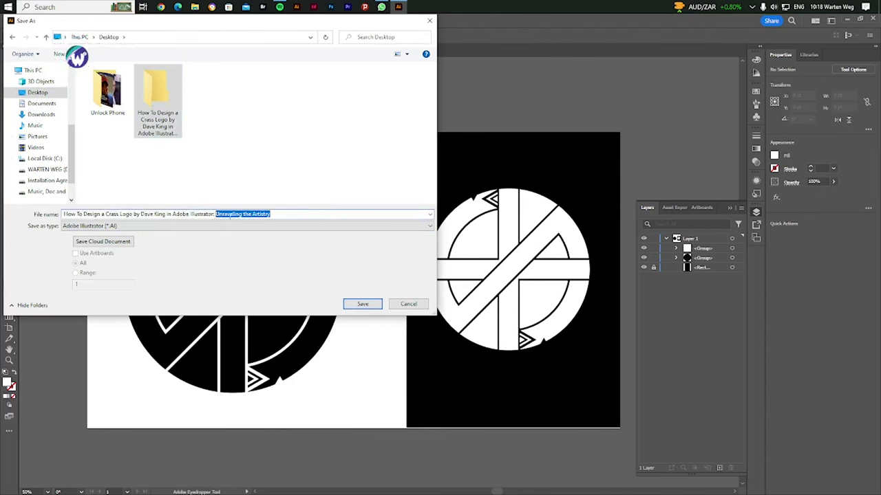
pyautogui.press('BackSpace')
pyautogui.hotkey('ctrl', 'a')
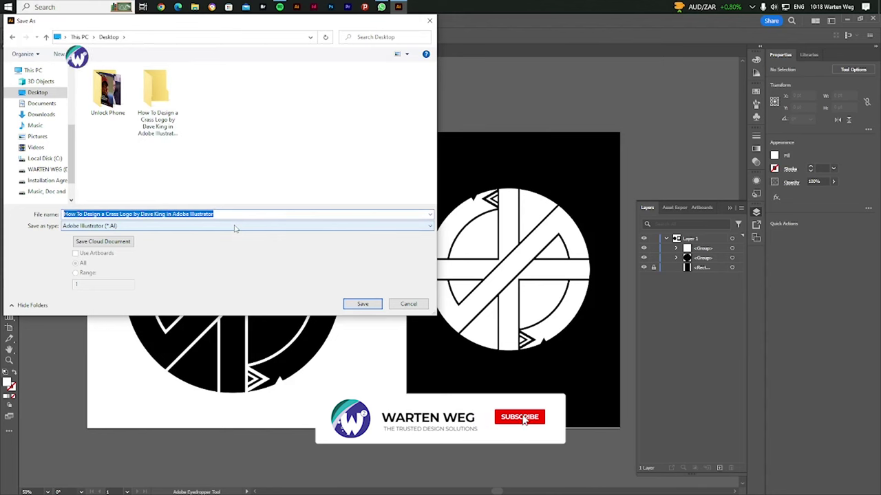
pyautogui.doubleClick(151, 97)
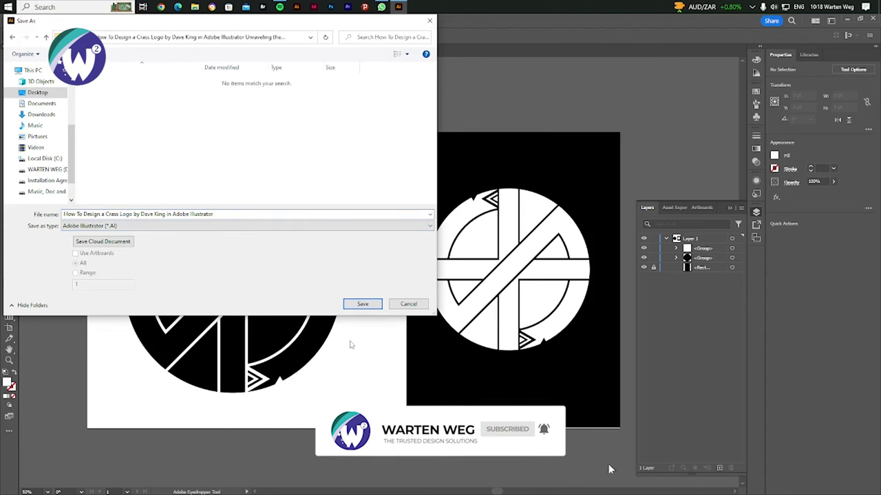
pyautogui.click(363, 304)
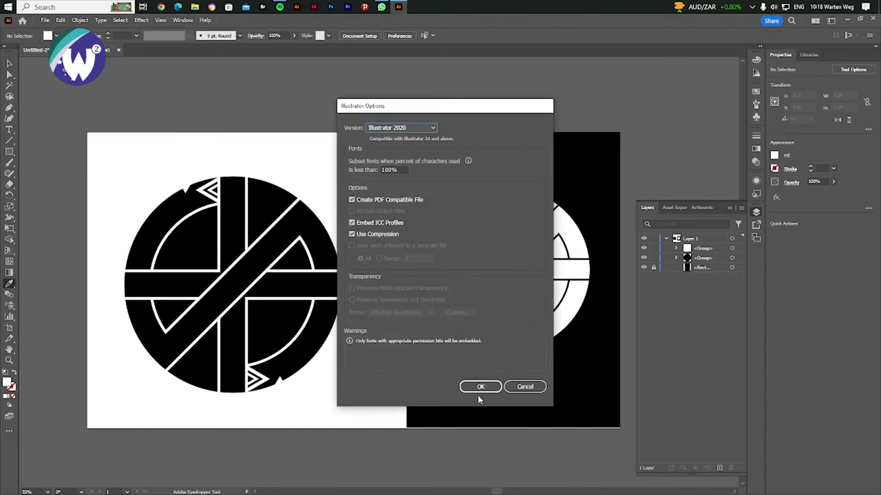
pyautogui.click(480, 387)
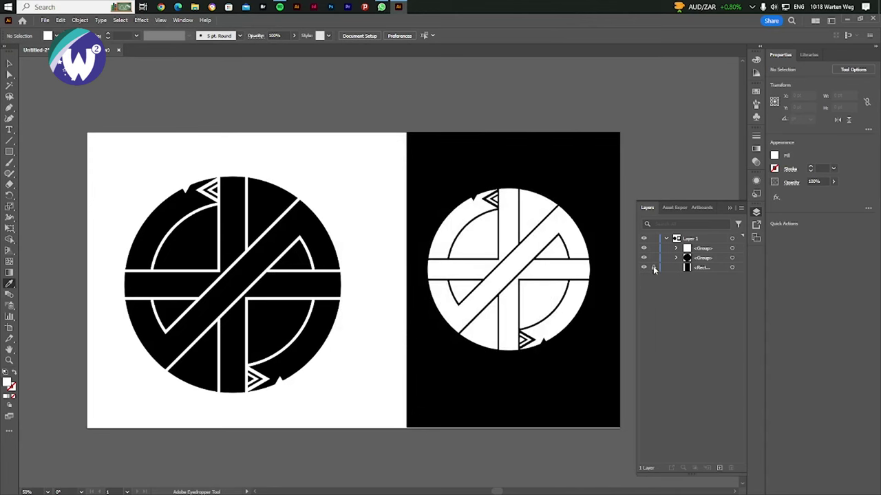
# Unlock the black rectangle and delete it along with the white emblem copy.
pyautogui.click(653, 267)
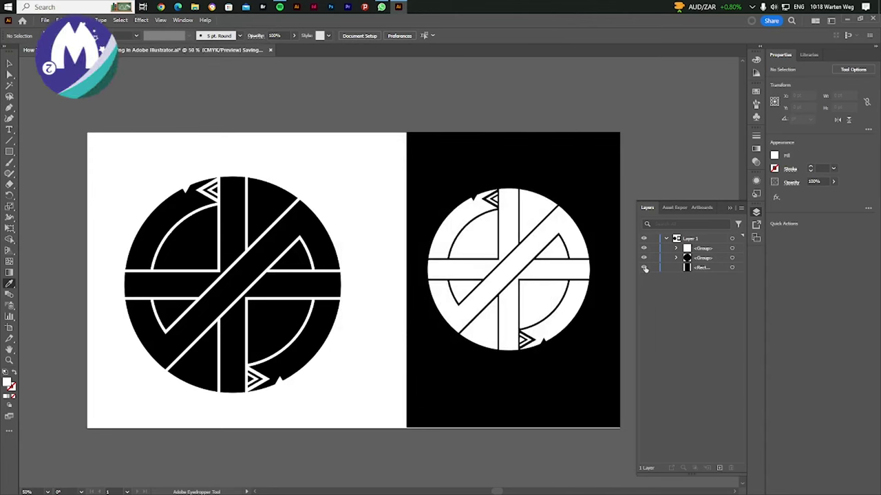
pyautogui.click(540, 195)
pyautogui.scroll(-1, 540, 194)
pyautogui.press('Delete')
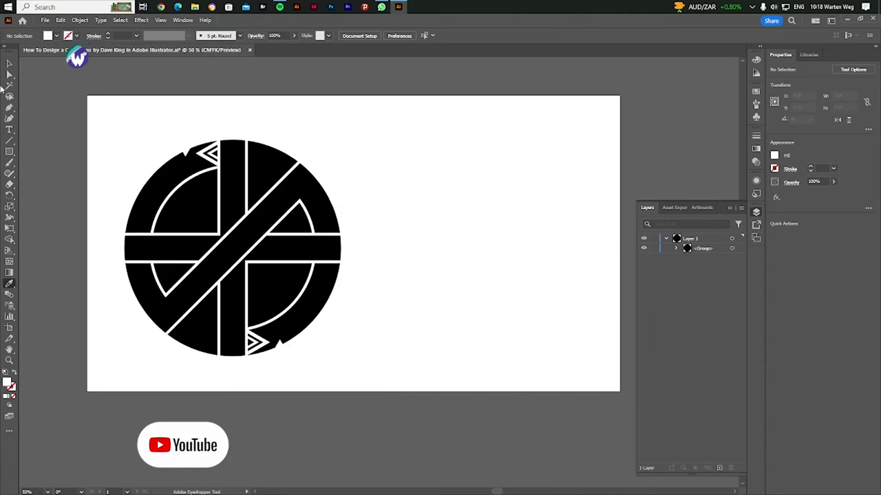
# Enlarge the black emblem from 730 to 870 pt and move it toward the artboard centre.
pyautogui.click(10, 64)
pyautogui.moveTo(396, 141); pyautogui.dragTo(154, 363)
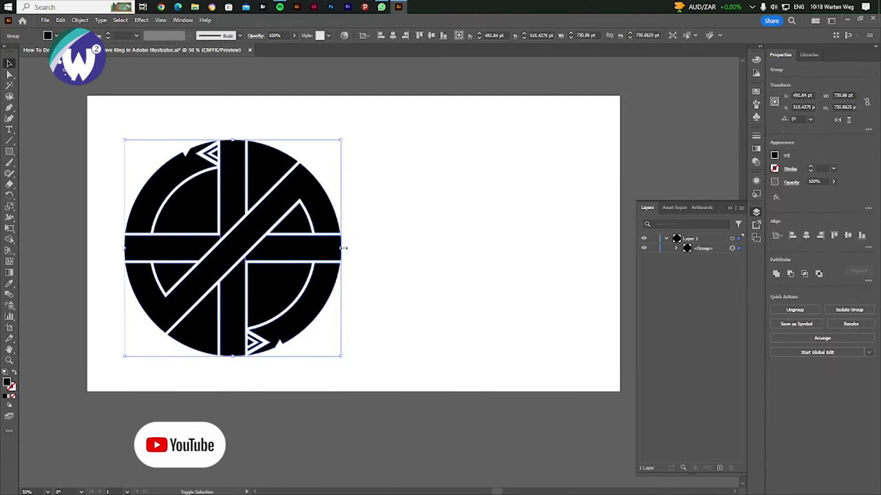
pyautogui.moveTo(343, 248); pyautogui.dragTo(383, 247)
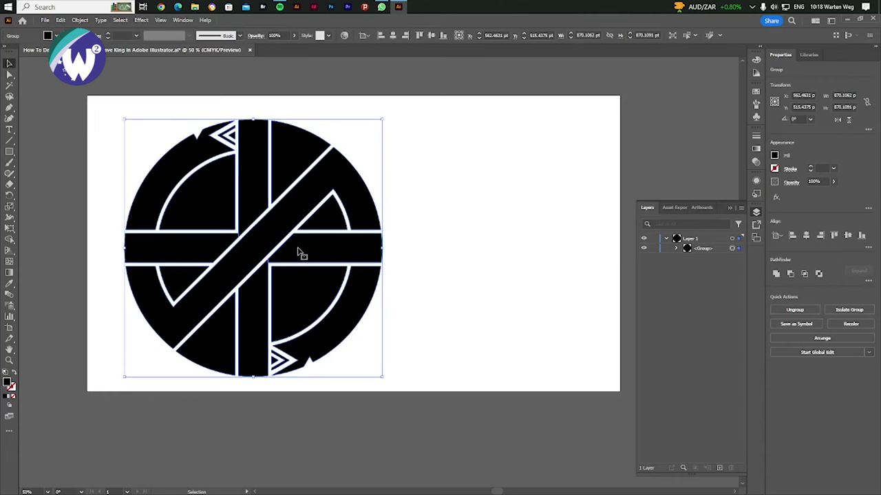
pyautogui.moveTo(297, 253); pyautogui.dragTo(377, 249)
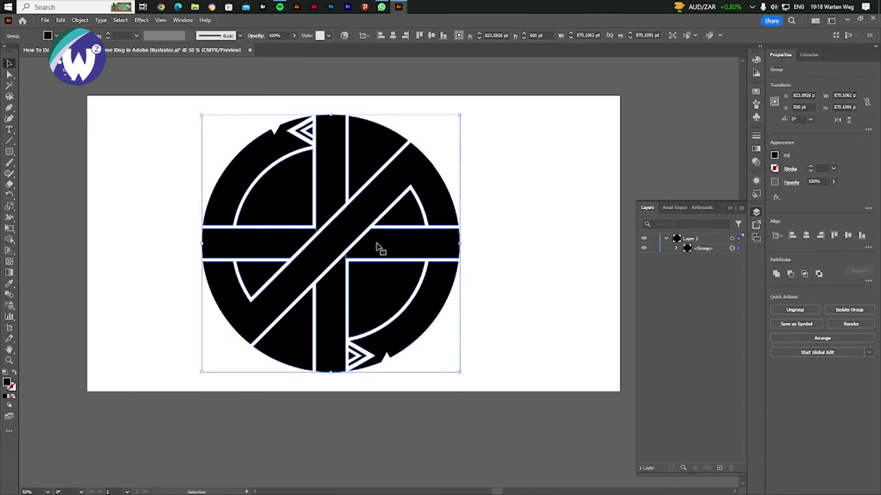